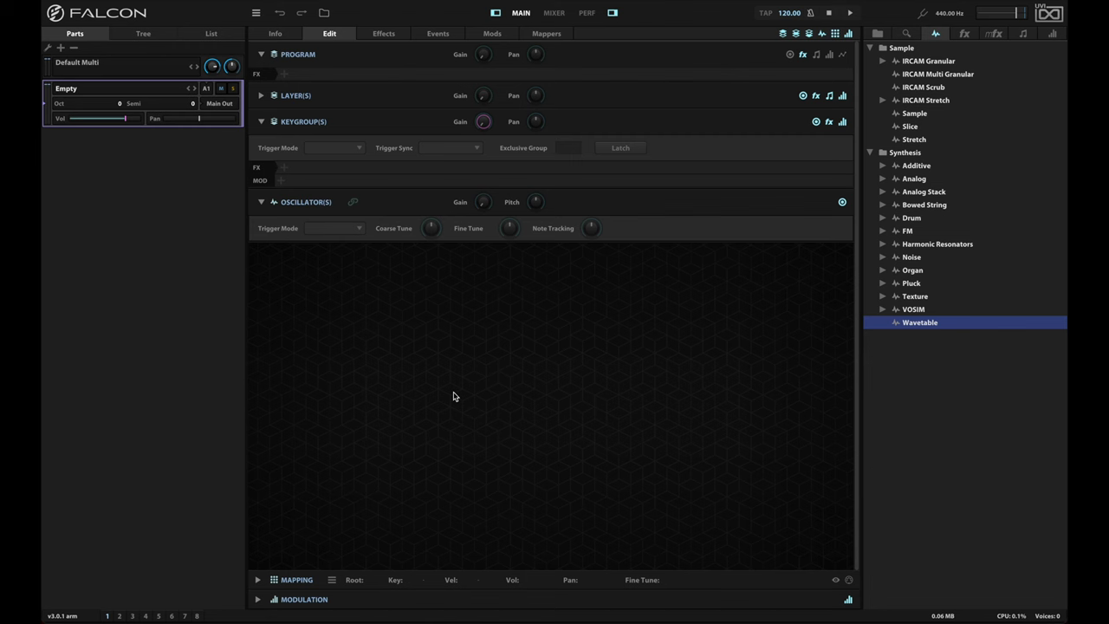
- Create a keygroup across the full key range that uses a Wavetable oscillator
left_click(257, 581)
left_click_drag(906, 326, 441, 501)
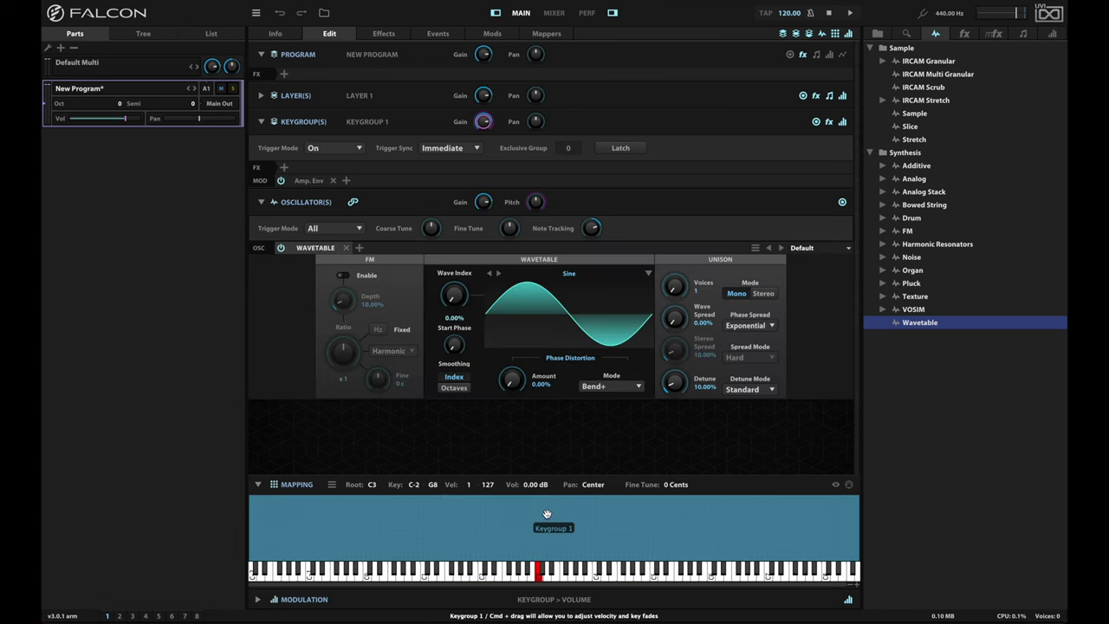
left_click(258, 486)
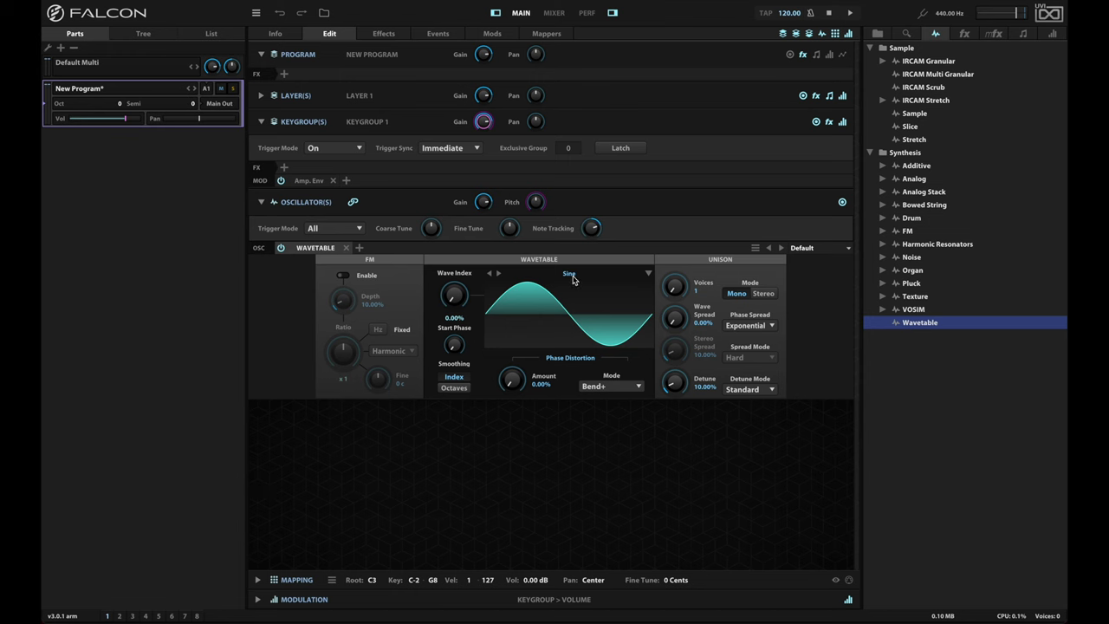
- Load the Cetus 9 user wavetable into the oscillator and set the Wave Index to 50.86%
left_click(571, 276)
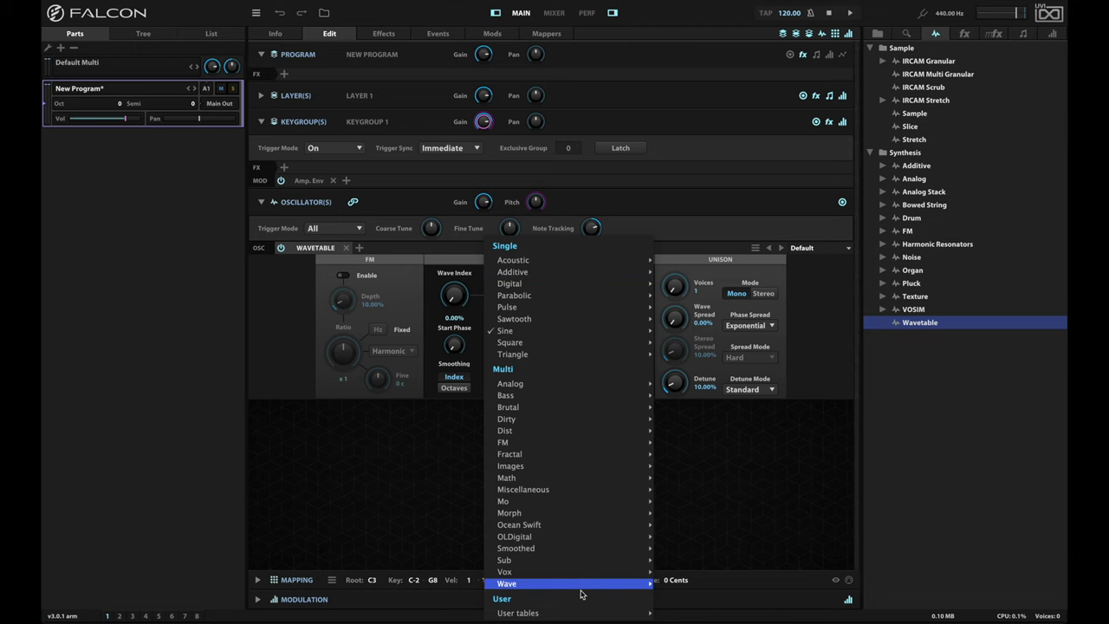
mouse_move(572, 613)
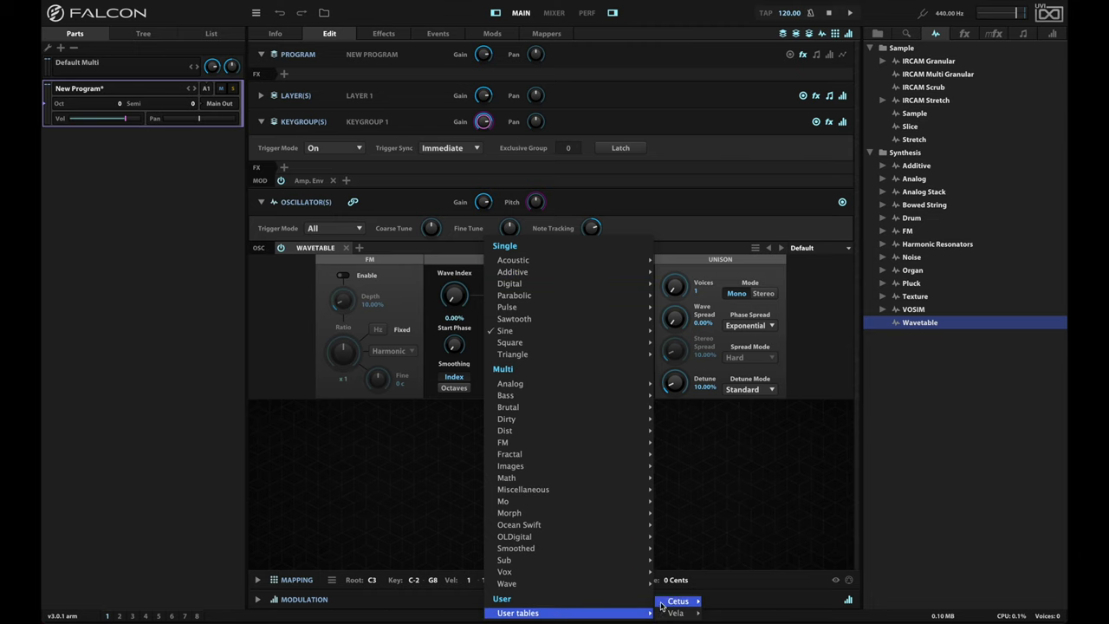
mouse_move(677, 600)
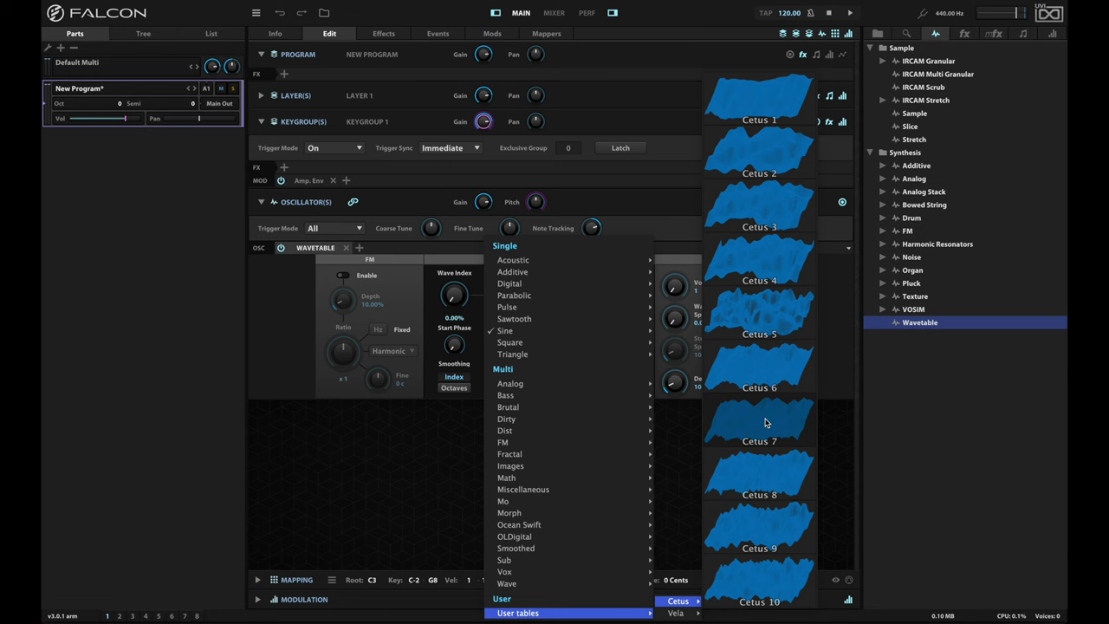
left_click(773, 527)
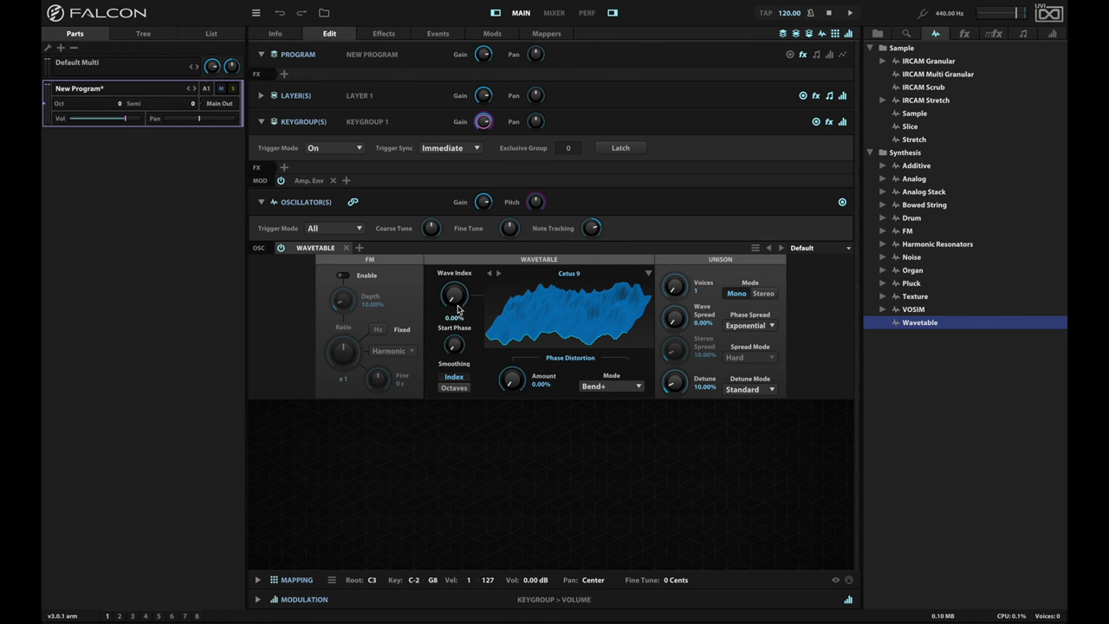
left_click_drag(451, 297, 456, 218)
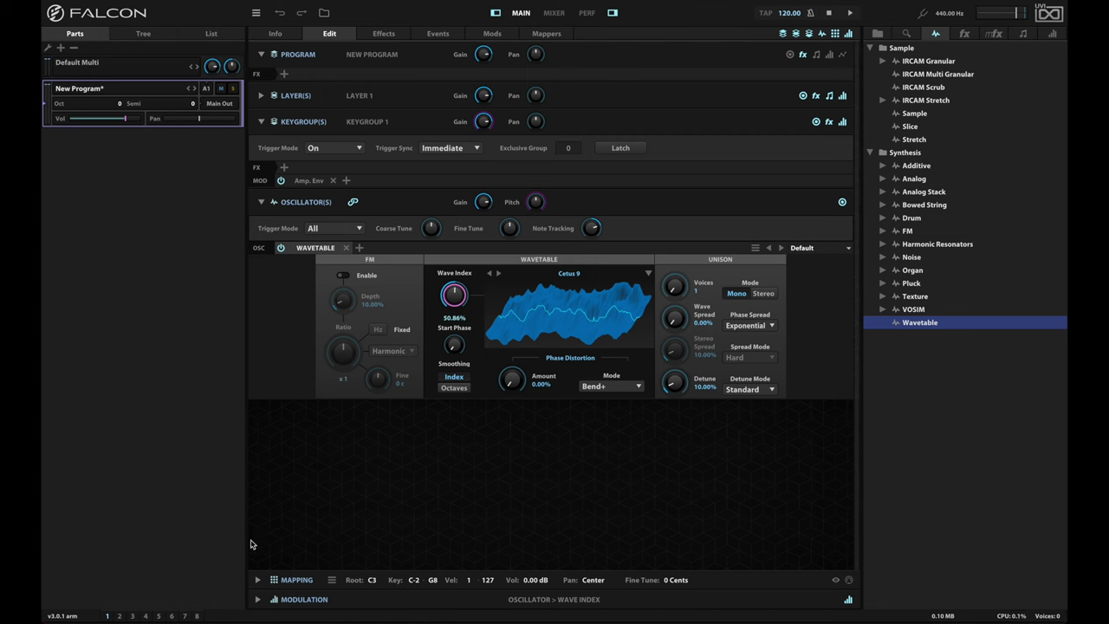
- Replace the keygroup's amplitude envelope with a DAHDSR envelope and rename it Amp Env
left_click(257, 599)
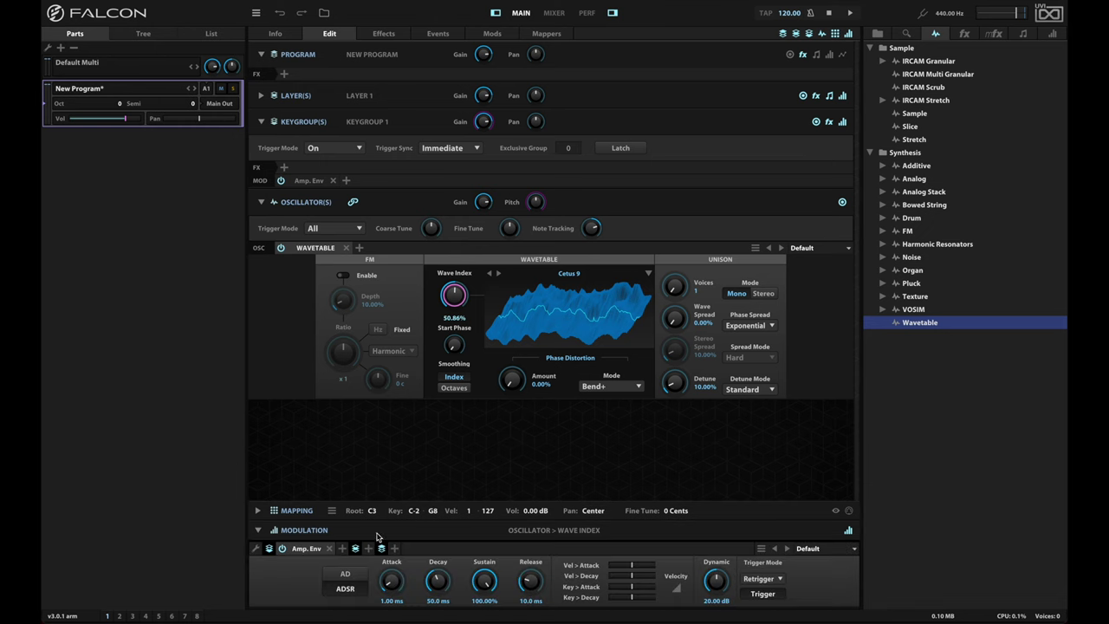
left_click(314, 552)
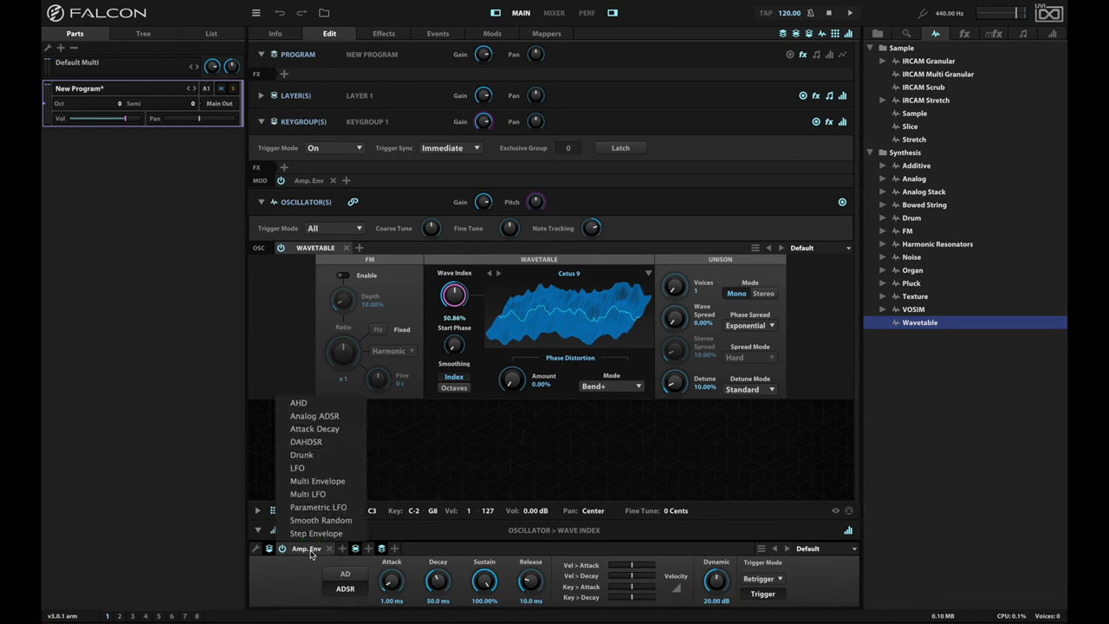
left_click(318, 443)
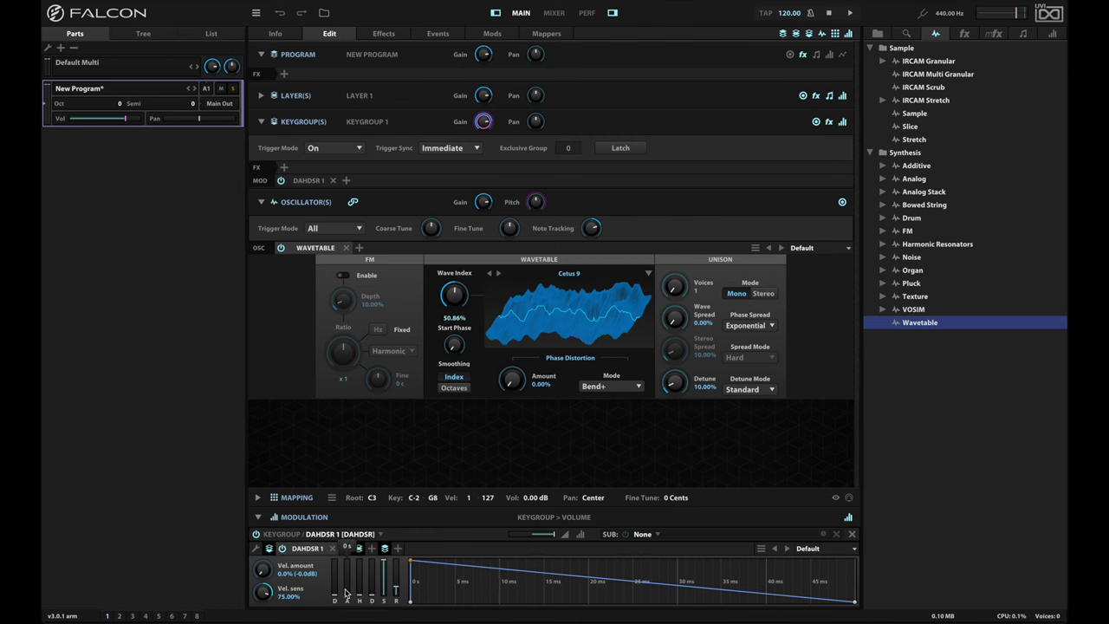
double_click(305, 549)
key("ctrl+a")
type("Amp Env")
key("Return")
- Shape Amp Env with attack, decay and release of about 4 s each, a slightly lowered sustain, and curved segments
left_click_drag(346, 596, 375, 576)
left_click_drag(491, 589, 492, 592)
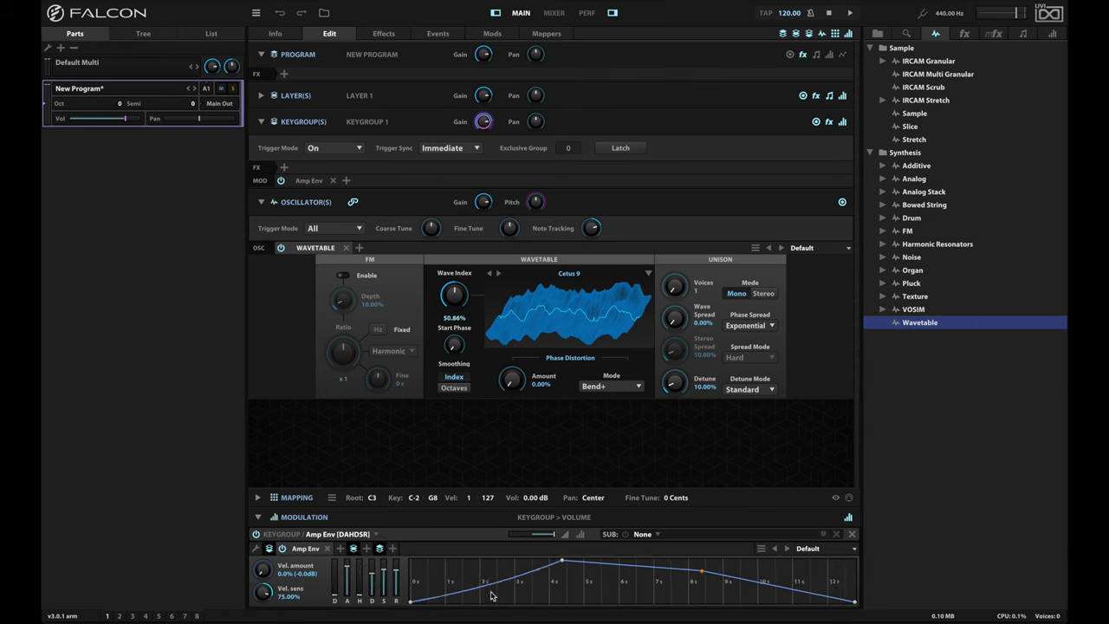
left_click_drag(612, 572, 608, 584)
left_click_drag(758, 589, 754, 602)
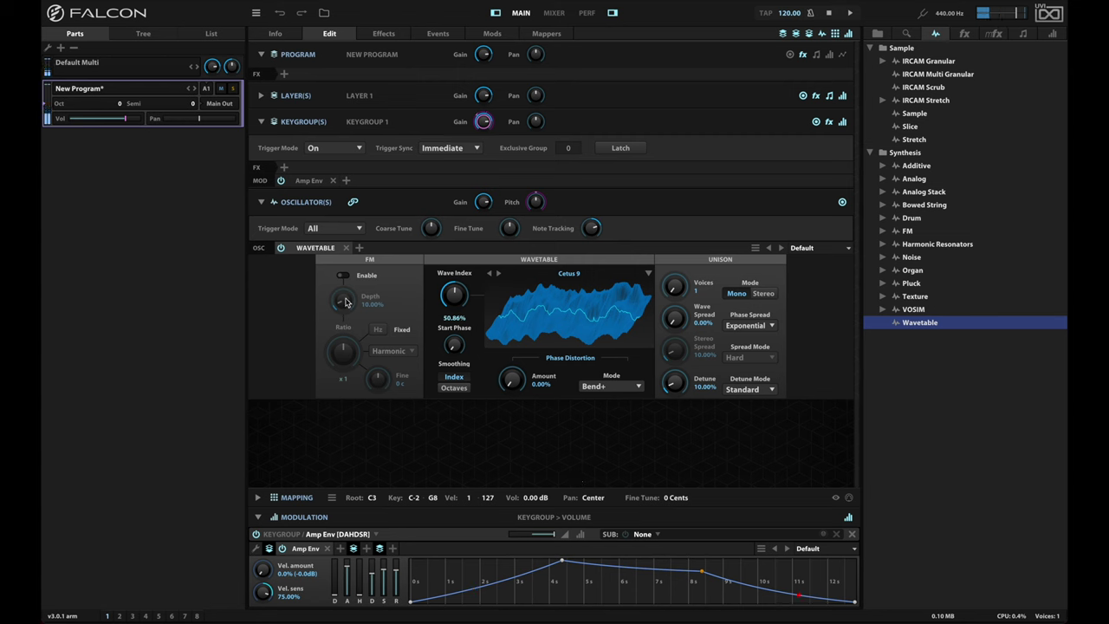
- Insert an SVF filter in the keygroup's effects
left_click(285, 167)
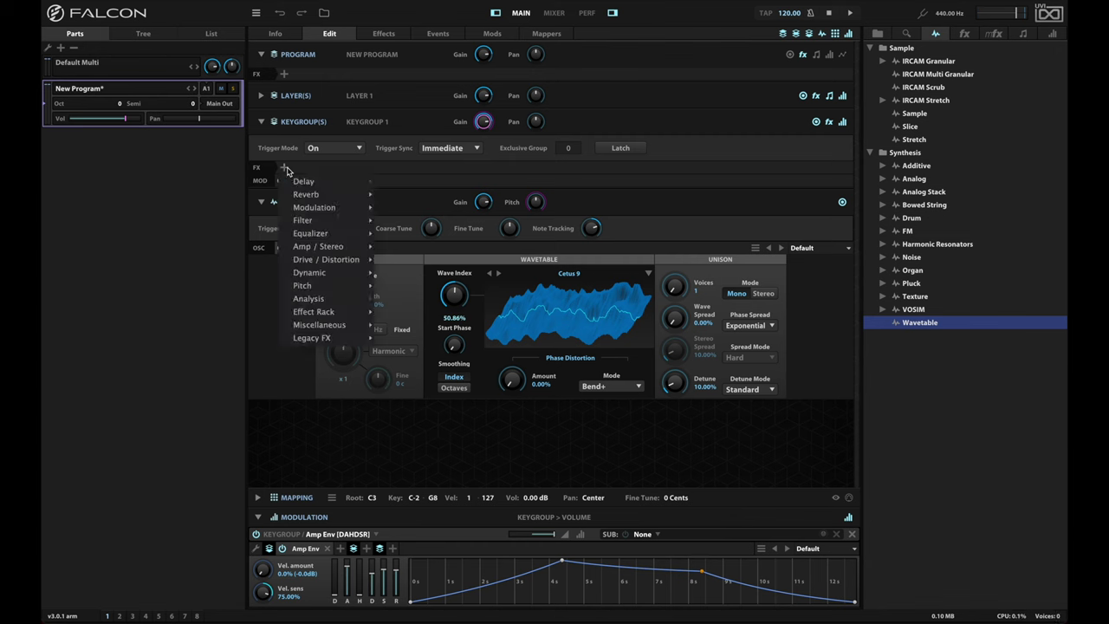
mouse_move(338, 220)
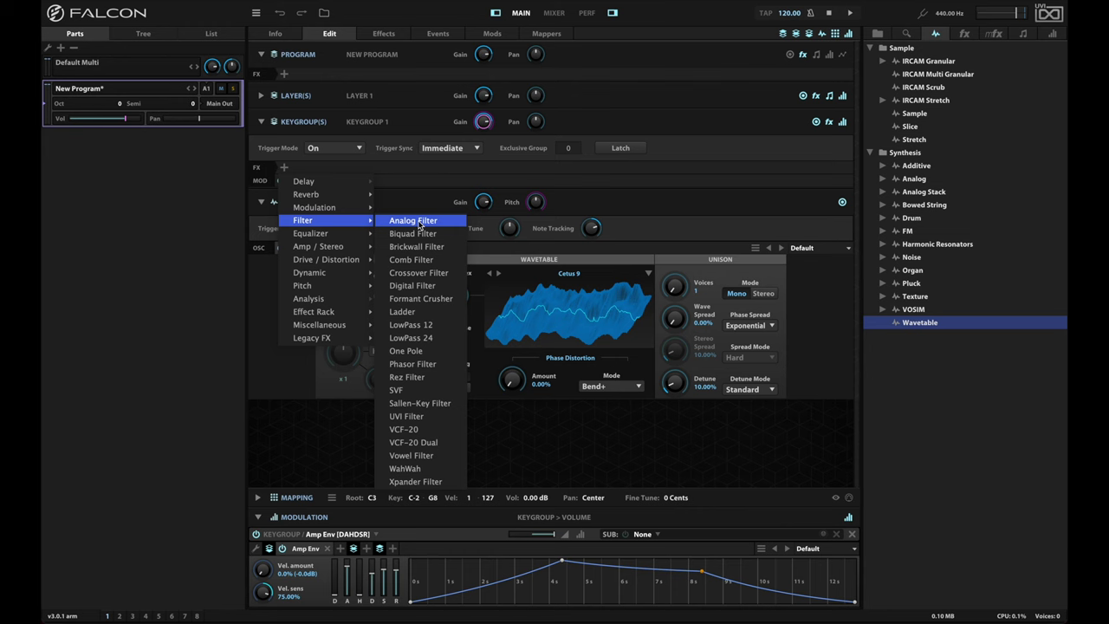
left_click(414, 391)
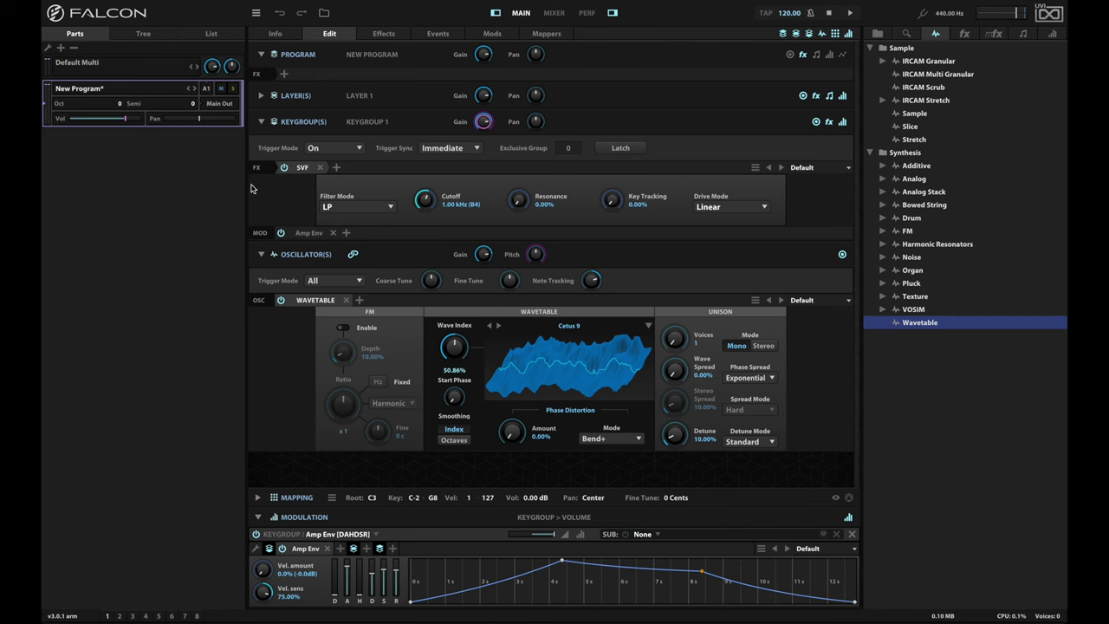
- Set the SVF filter's resonance to 11.08%, key tracking to 48.77% and cutoff to 1.95 kHz
left_click_drag(425, 200, 427, 217)
left_click_drag(519, 200, 521, 165)
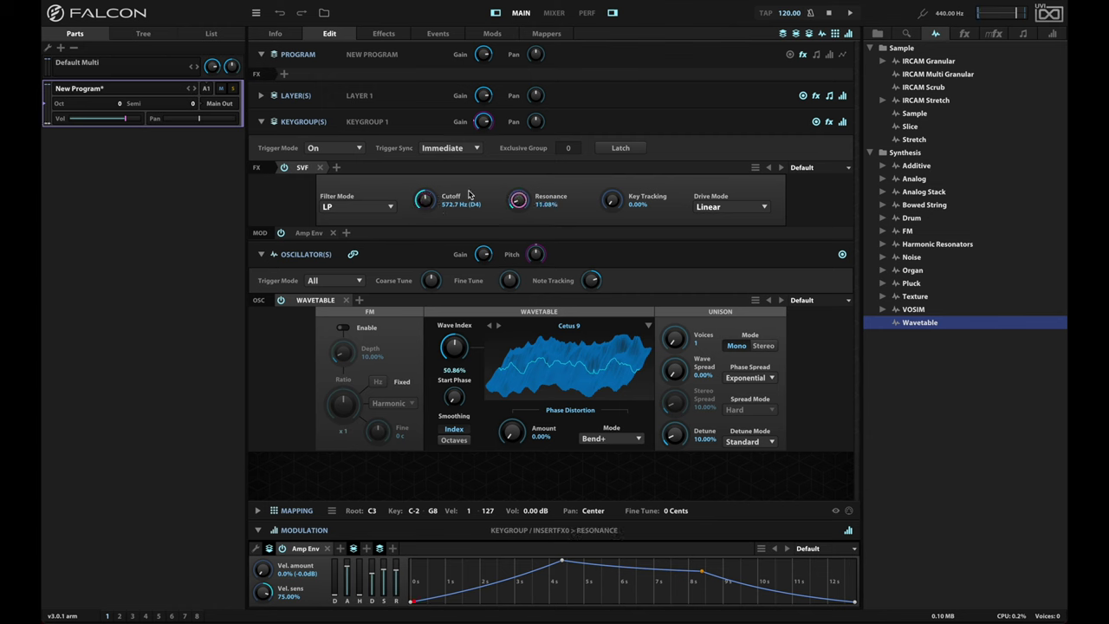
left_click(426, 206)
mouse_move(426, 206)
left_mouse_down()
mouse_move(426, 156)
mouse_move(429, 208)
left_mouse_up()
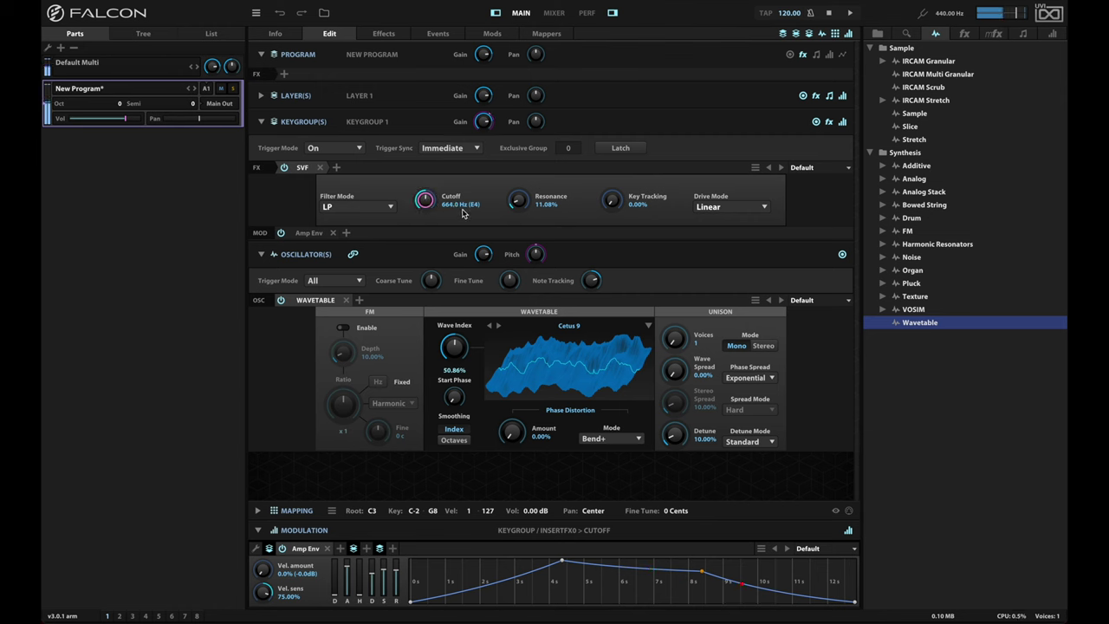
left_click_drag(613, 206, 611, 126)
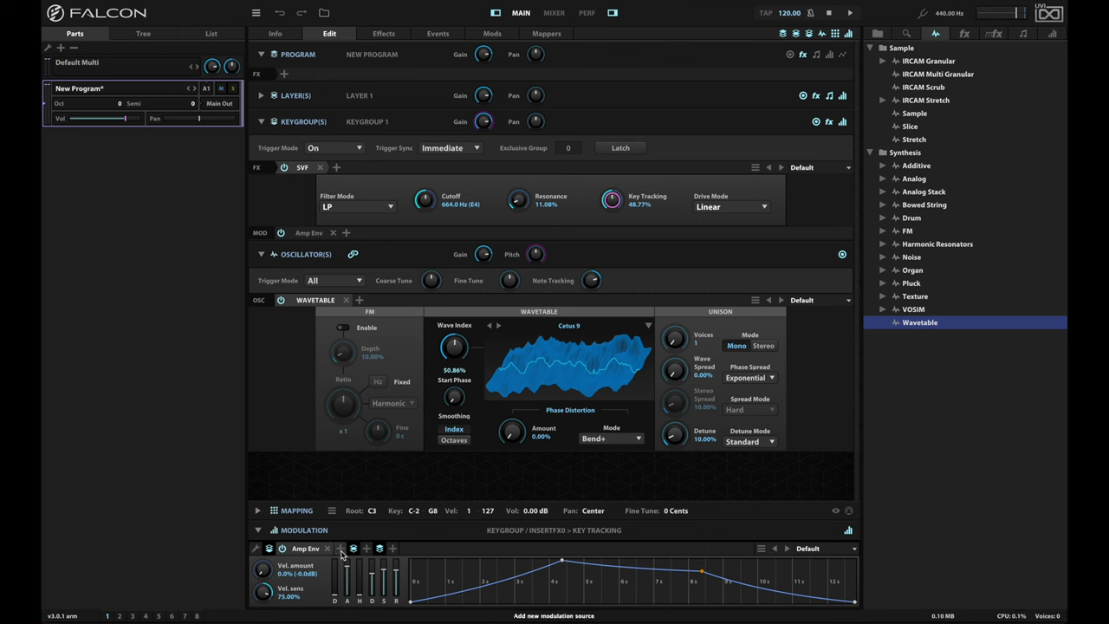
mouse_move(423, 200)
left_mouse_down()
mouse_move(426, 178)
mouse_move(426, 188)
left_mouse_up()
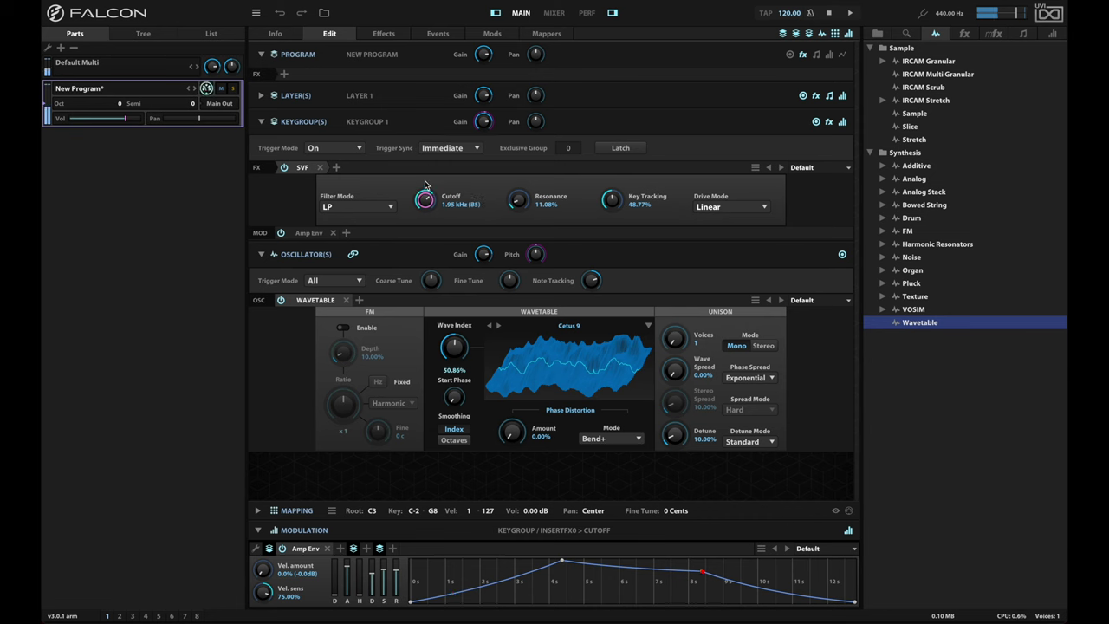
- Add an LFO to the keygroup's modulators and give it the Chaos Lorenz waveform
left_click(340, 549)
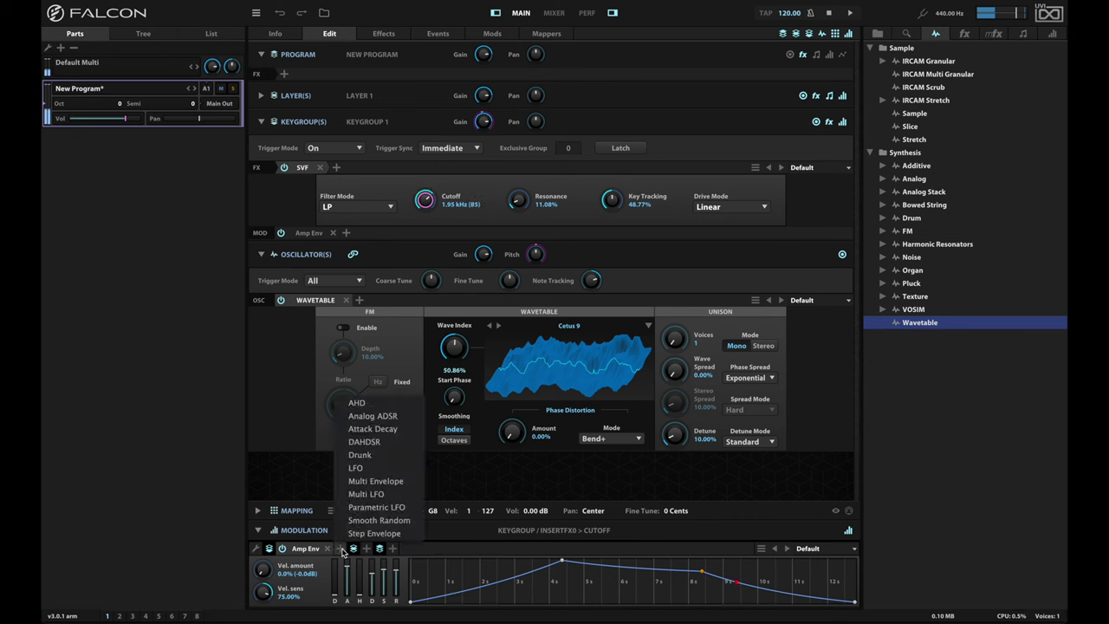
left_click(357, 468)
left_click(377, 602)
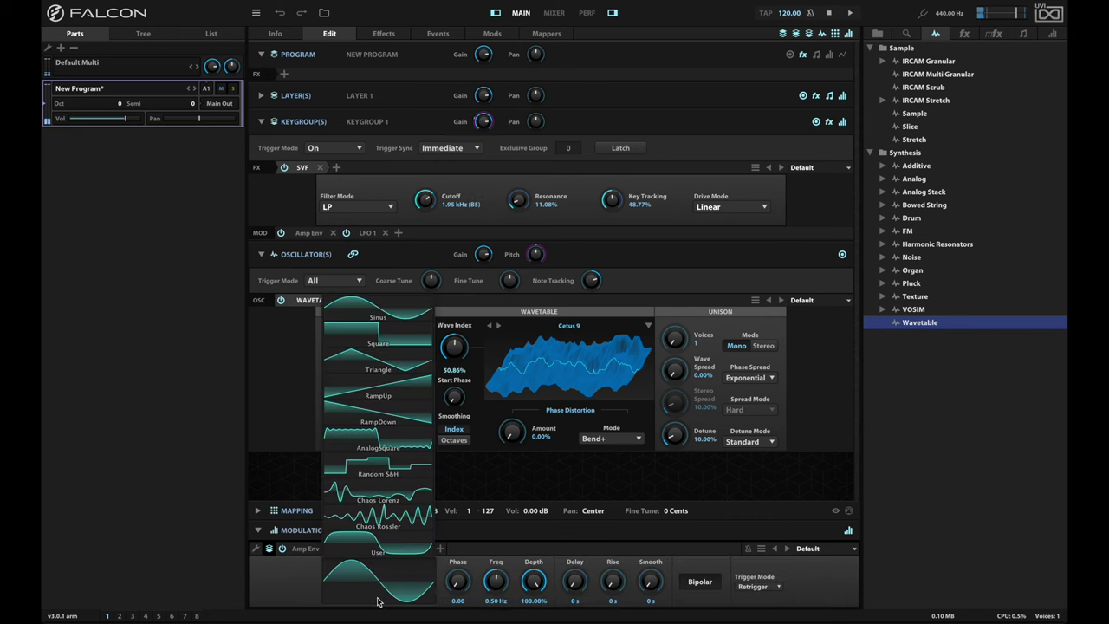
left_click(381, 492)
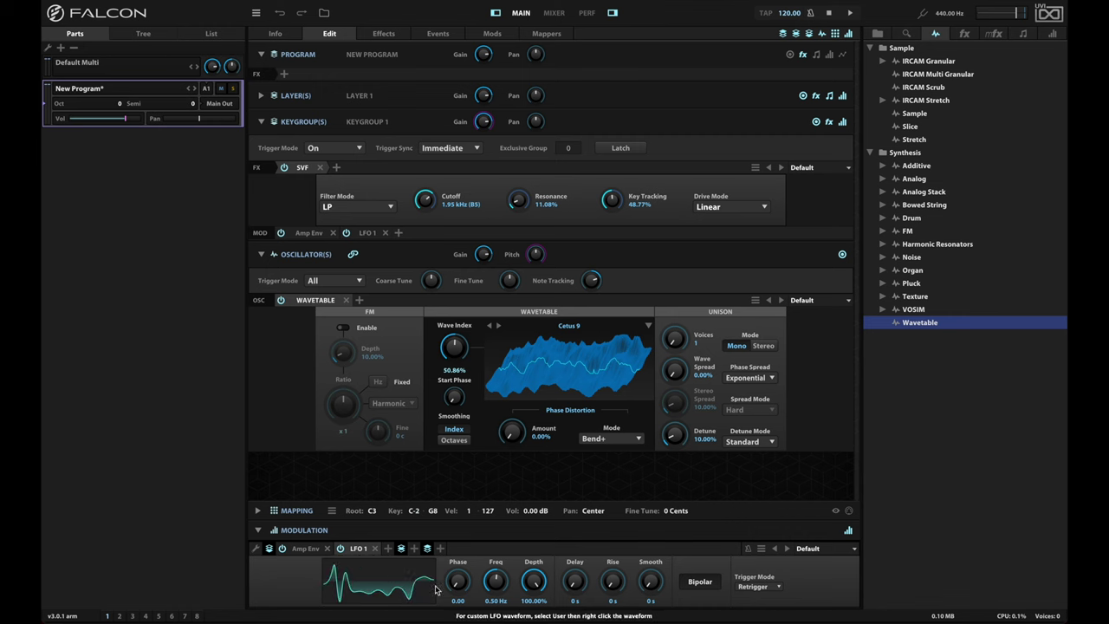
- Set the LFO's depth to 50% and its frequency to 2.54 Hz
double_click(537, 585)
type("50")
left_click_drag(498, 580, 497, 547)
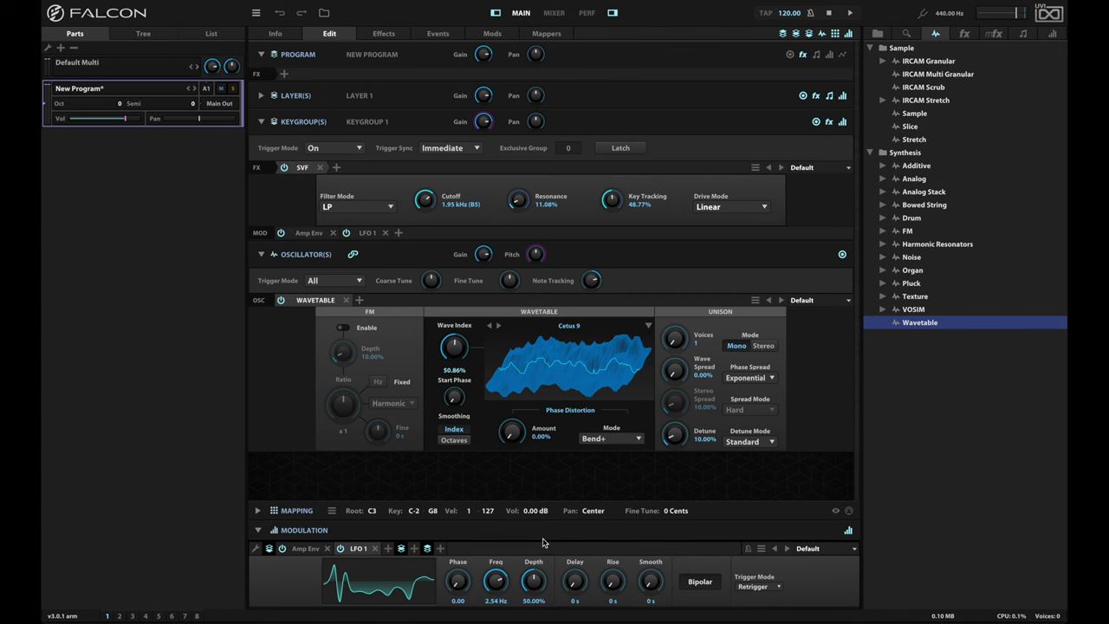
- Rename the LFO as Cutoff and assign it to the SVF filter's cutoff
double_click(358, 549)
type("Cutoff")
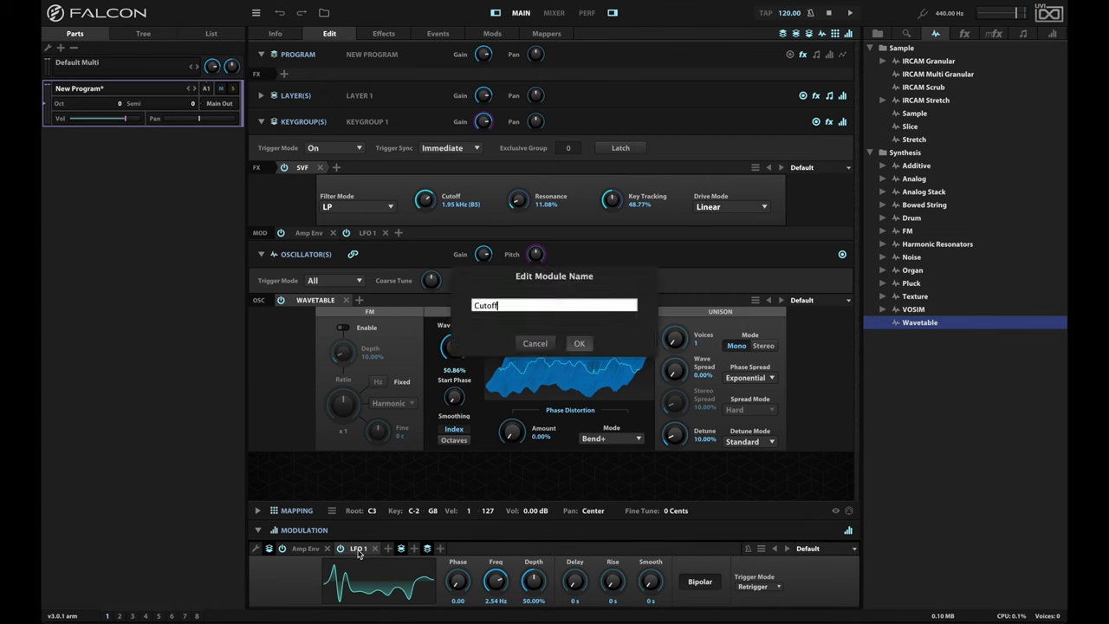
key("Return")
left_click_drag(345, 526, 425, 200)
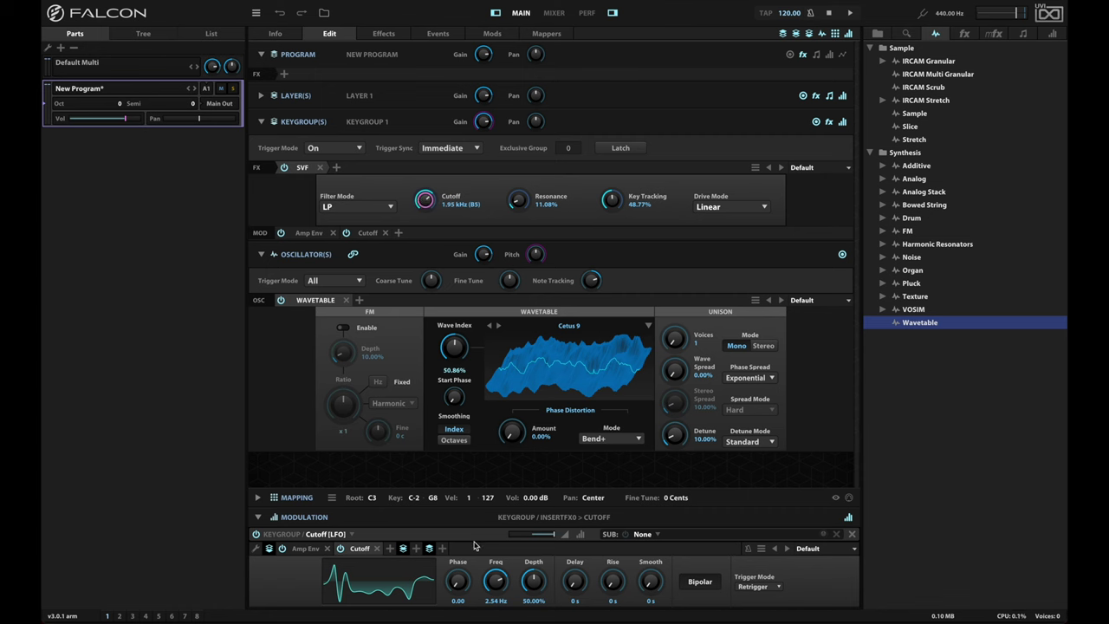
- Add a Drunk modulator to the keygroup and rename it WT Pos
left_click(390, 548)
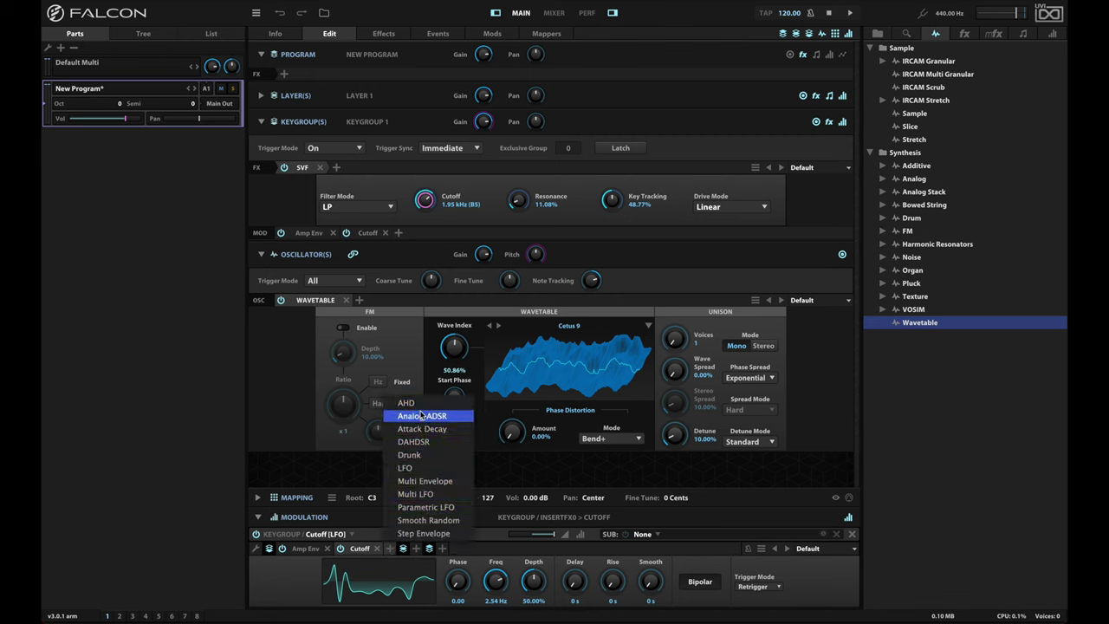
left_click(425, 457)
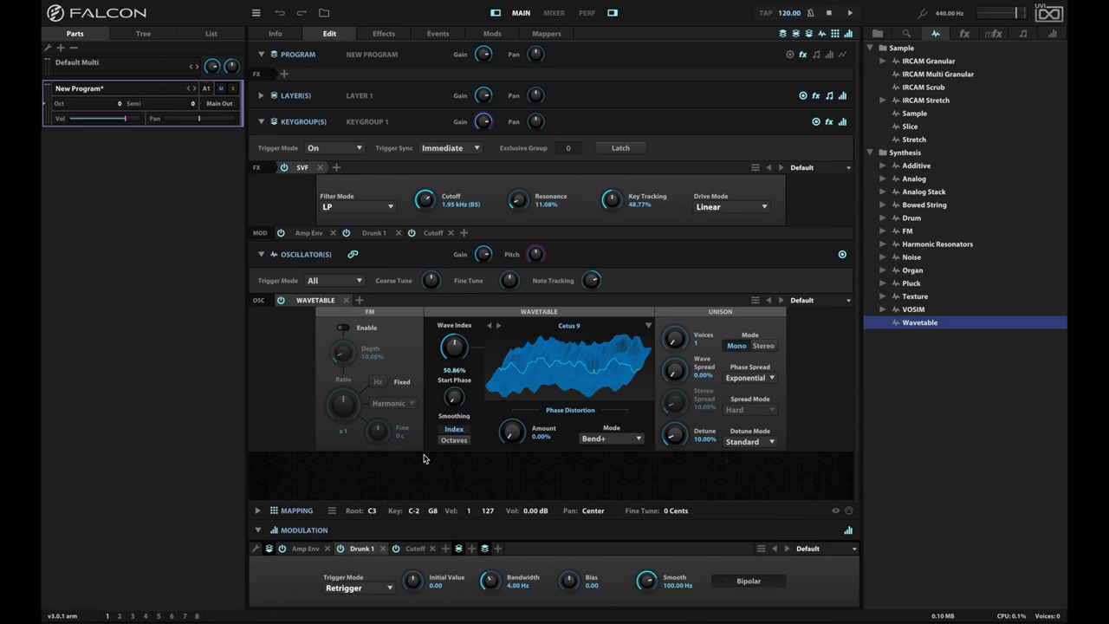
double_click(362, 550)
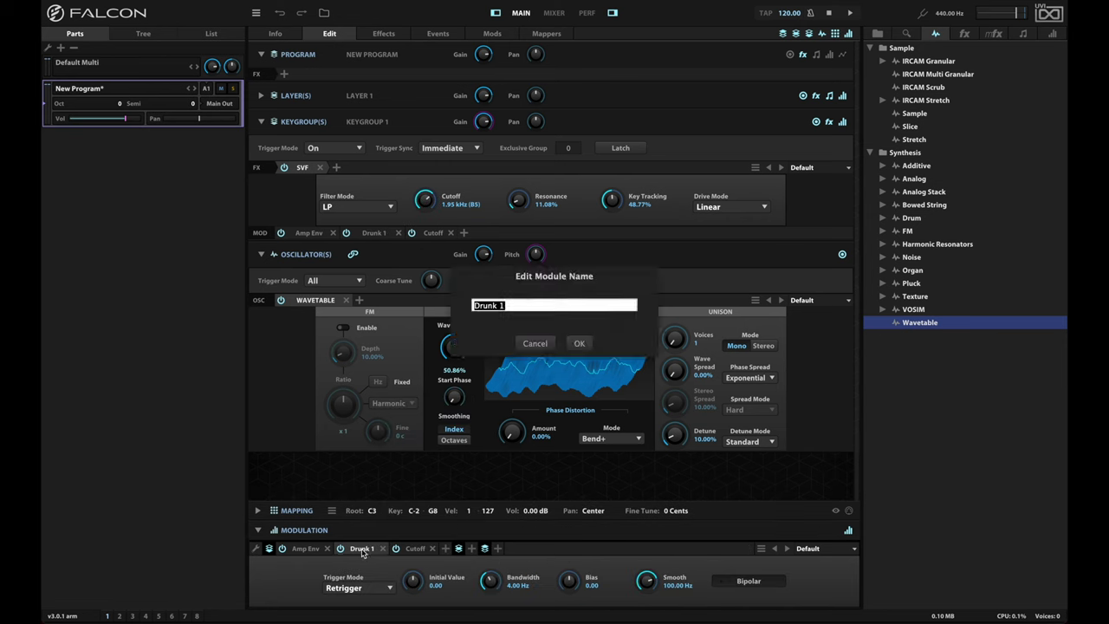
type("WT Pos")
key("Return")
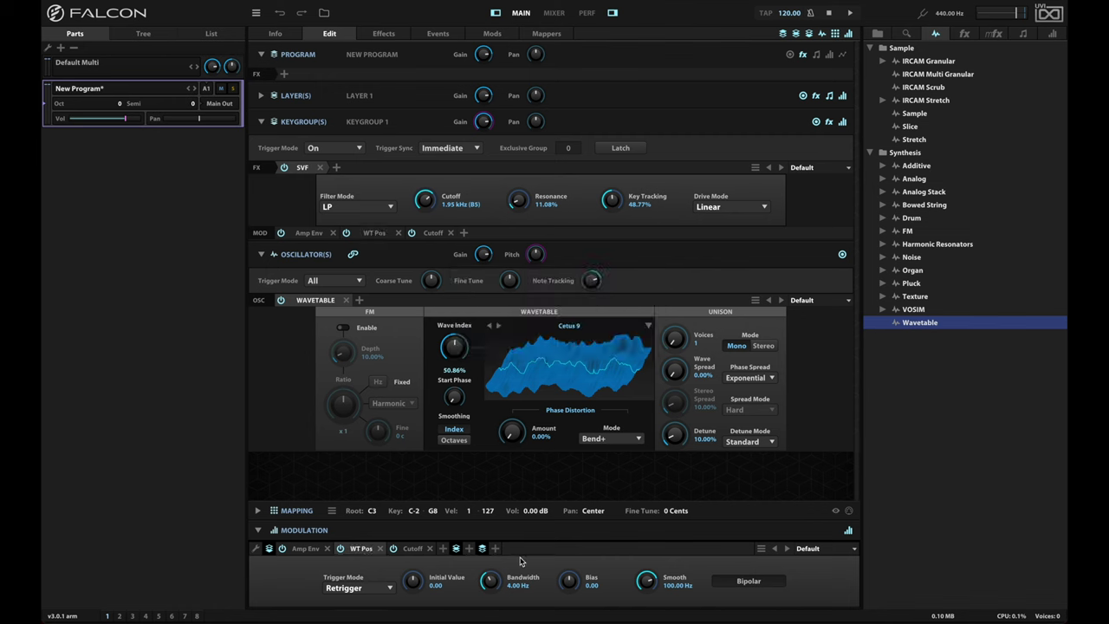
- Set WT Pos to 22.97 Hz bandwidth and 21.77 Hz smoothing, and assign it to the oscillator's Wave Index
left_click_drag(490, 583, 490, 570)
left_click_drag(647, 580, 644, 609)
left_click_drag(366, 555, 453, 348)
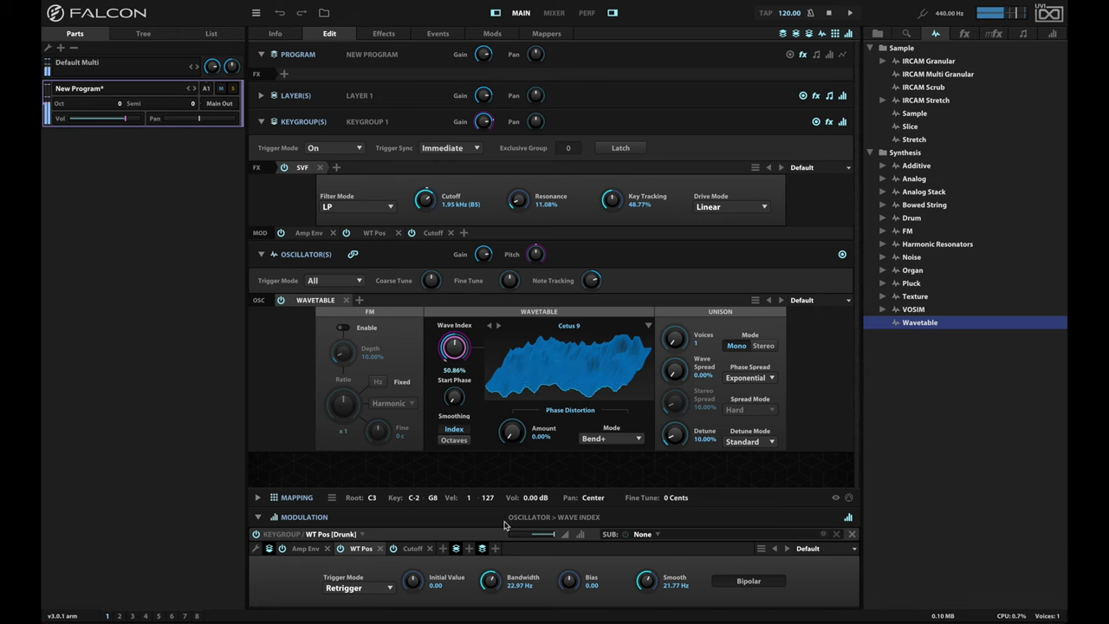
- Reduce the WT Pos modulation amount on Wave Index and slow it to 2.75 Hz bandwidth and 2.48 Hz smoothing
mouse_move(556, 538)
left_click_drag(556, 538, 540, 537)
left_click_drag(647, 585, 650, 598)
mouse_move(490, 581)
left_mouse_down()
mouse_move(490, 617)
mouse_move(490, 588)
left_mouse_up()
left_click_drag(653, 587, 653, 585)
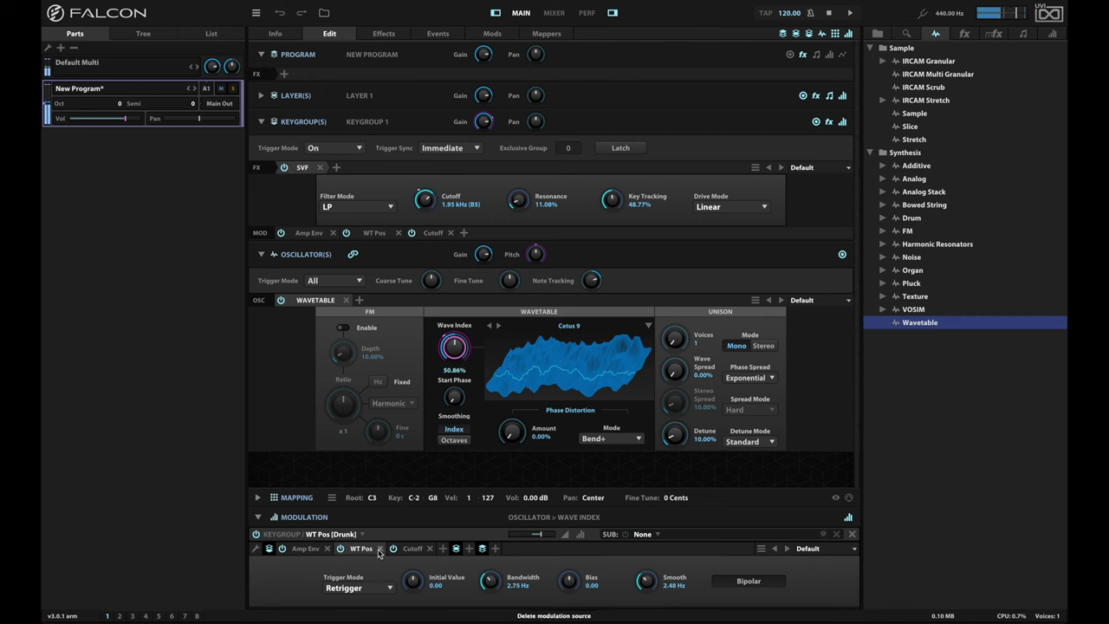
- Slow the Cutoff LFO to 0.18 Hz and reduce its modulation amount on the filter cutoff
left_click(412, 549)
left_click_drag(506, 585, 496, 590)
left_click_drag(542, 535, 537, 535)
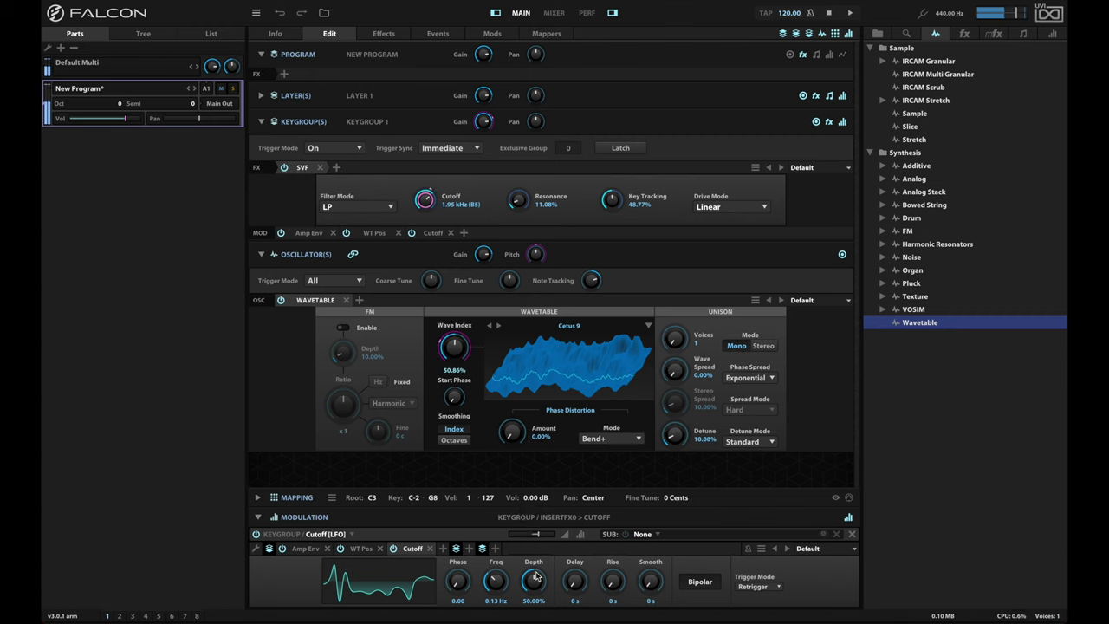
left_click_drag(496, 580, 494, 576)
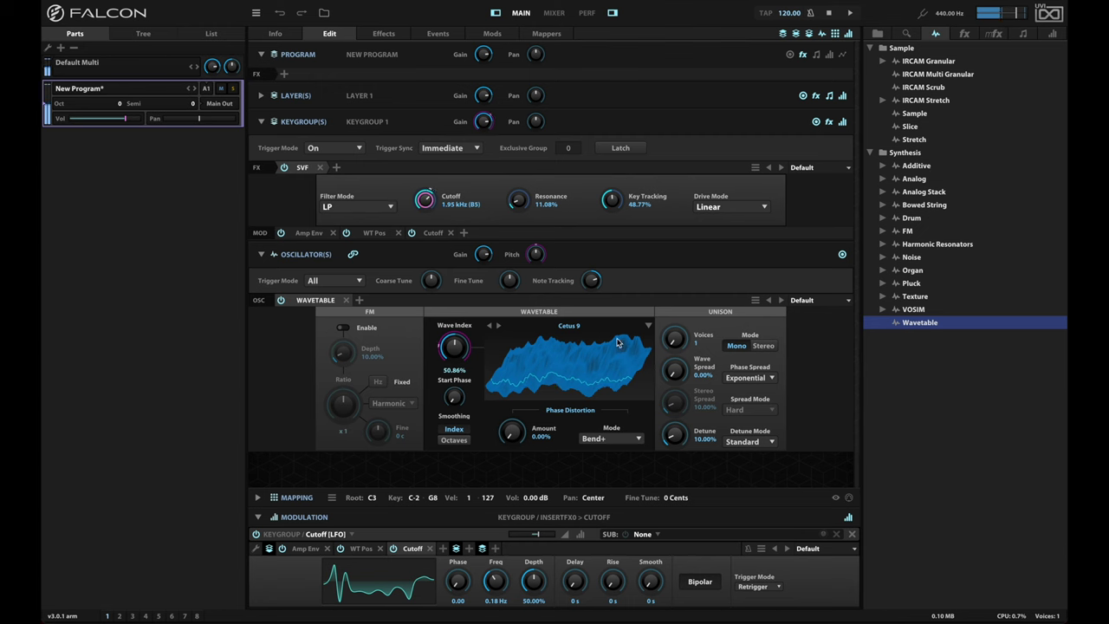
- Set the oscillator's unison to 3 voices in Stereo mode, with 3.90% wave spread and 22.90% stereo spread
left_click_drag(672, 338, 672, 285)
left_click(764, 346)
left_click(676, 370)
left_click_drag(677, 370, 698, 372)
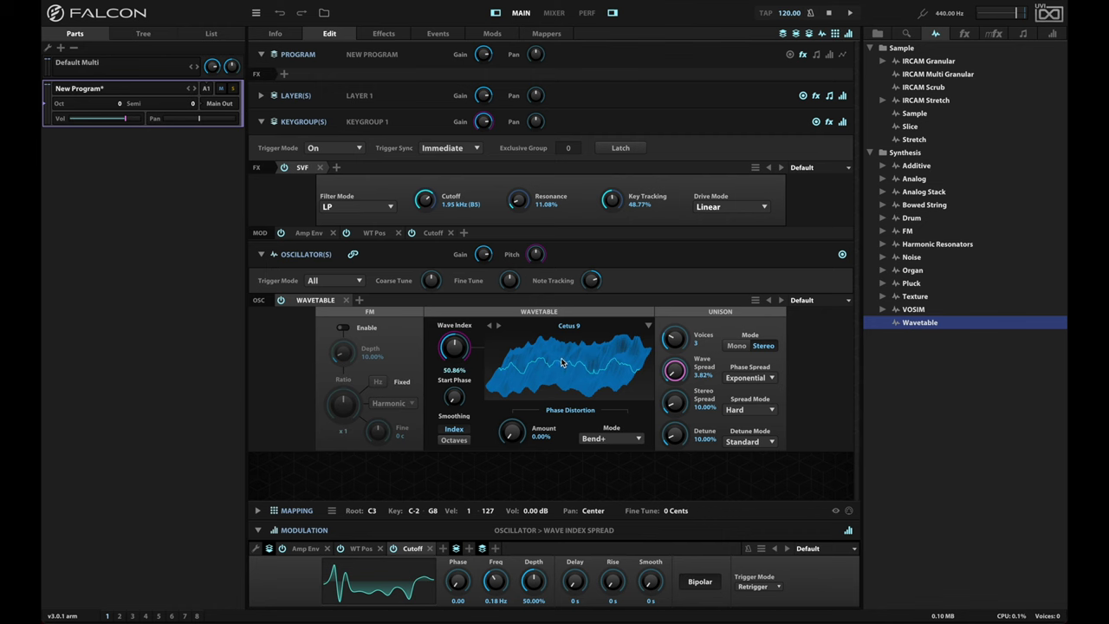
scroll(677, 371, "up", 3)
scroll(682, 377, "down", 2)
scroll(681, 378, "down", 1)
left_click_drag(672, 412, 672, 387)
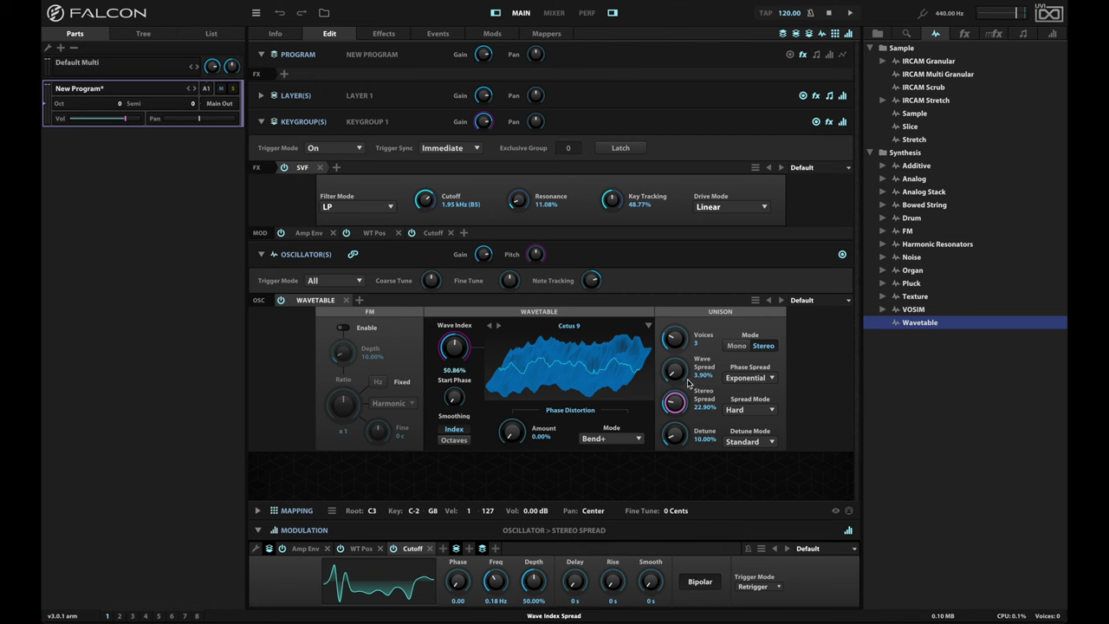
- Set the unison detune to 16.88%, switch the spread mode to Uniform, and raise the unison to 5 voices
left_click_drag(674, 424, 671, 417)
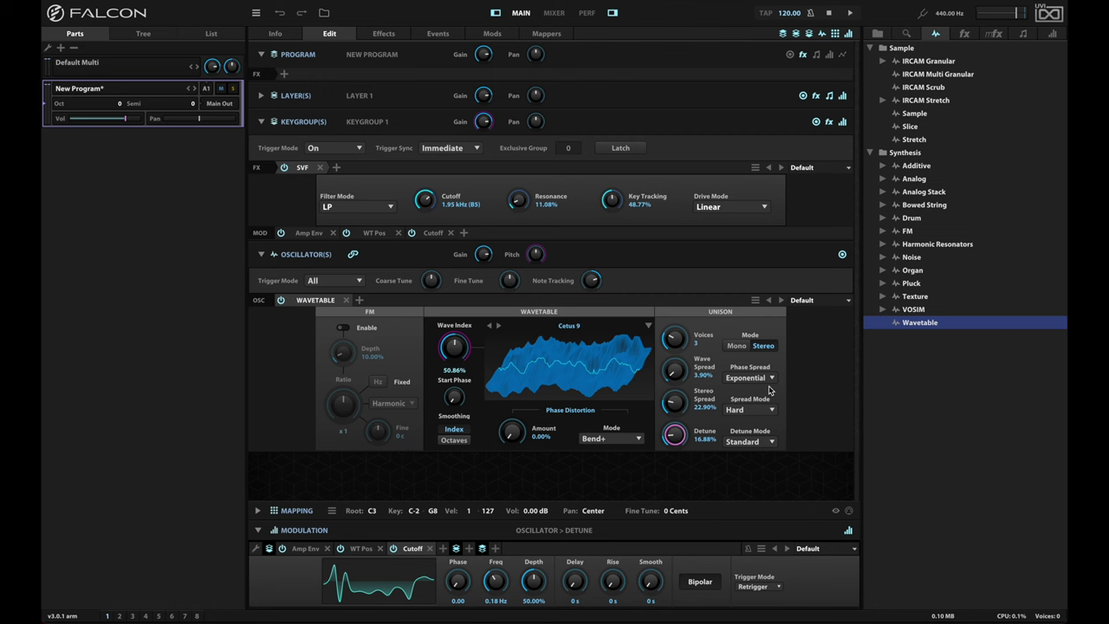
left_click(749, 410)
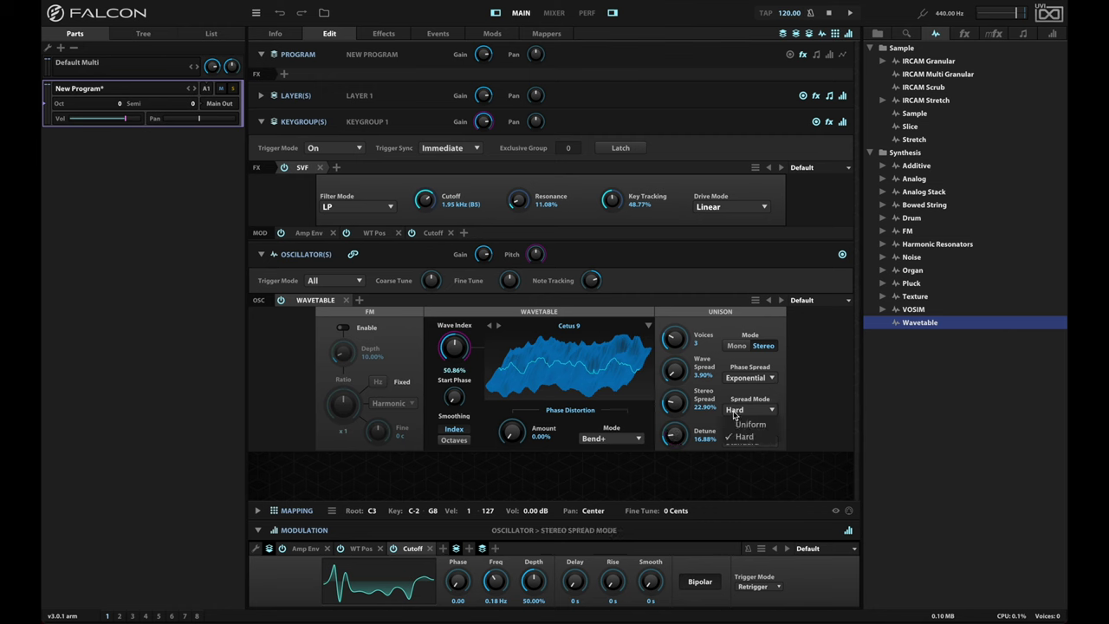
left_click(750, 424)
left_click_drag(680, 344, 685, 295)
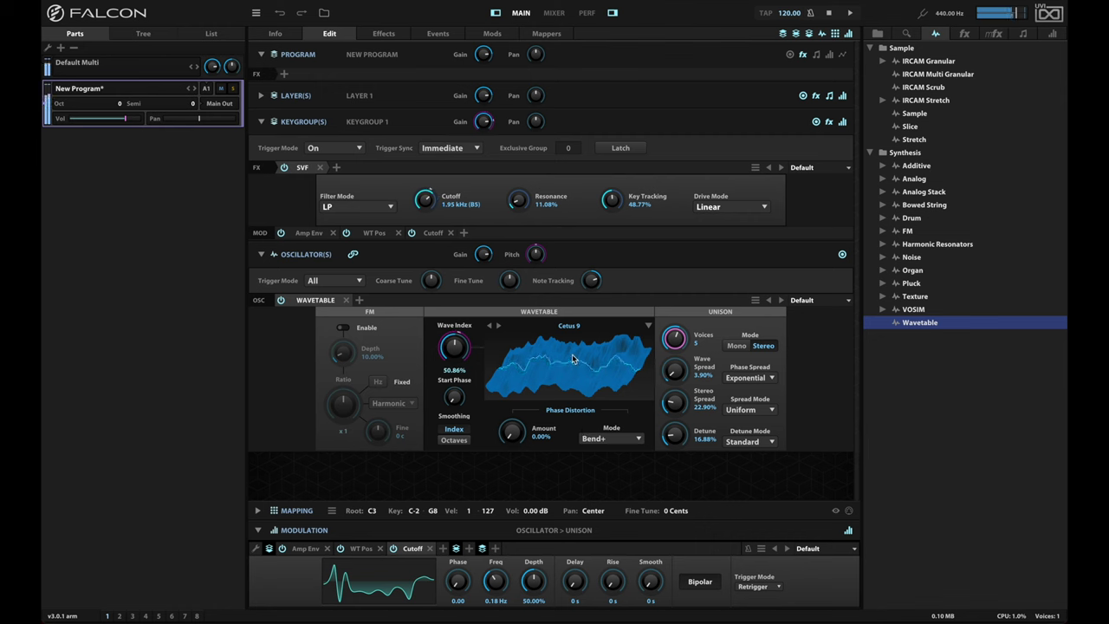
- Add an LFO to the keygroup with the Random S&H waveform, 0.20 Hz frequency and 334 ms smoothing
left_click(443, 548)
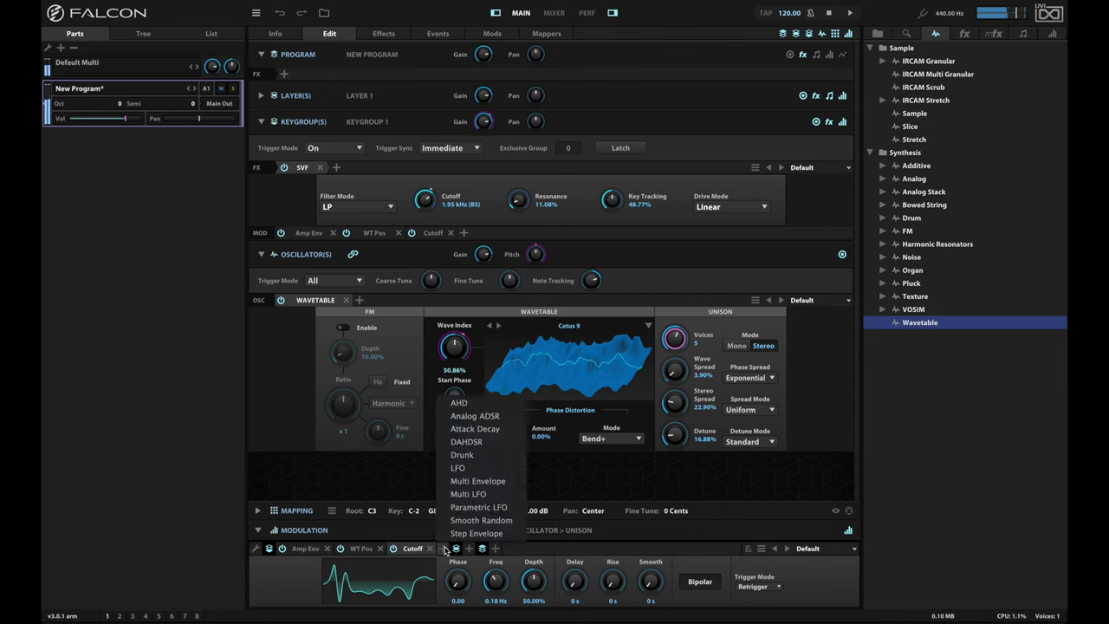
left_click(459, 468)
left_click(361, 585)
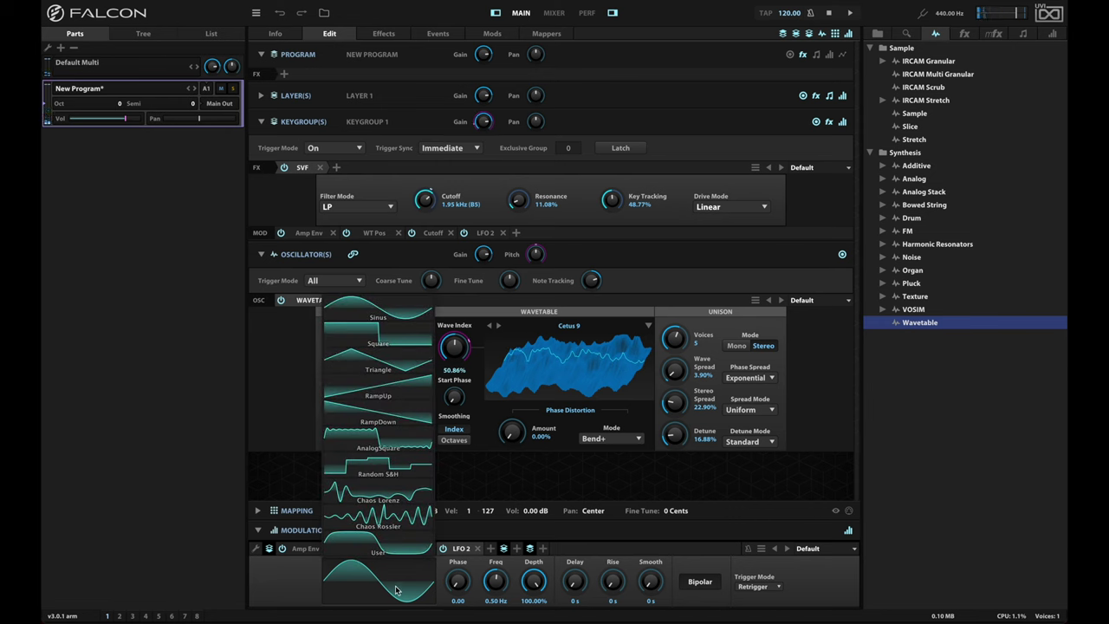
left_click(395, 475)
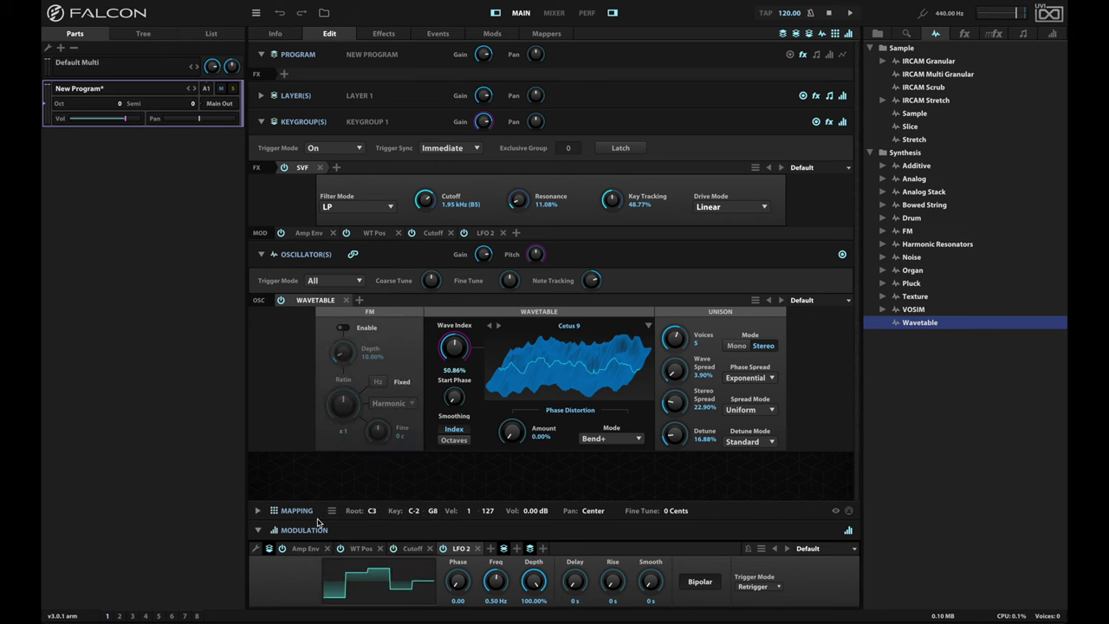
mouse_move(495, 580)
left_mouse_down()
mouse_move(498, 604)
mouse_move(497, 575)
left_mouse_up()
left_click_drag(657, 578, 673, 474)
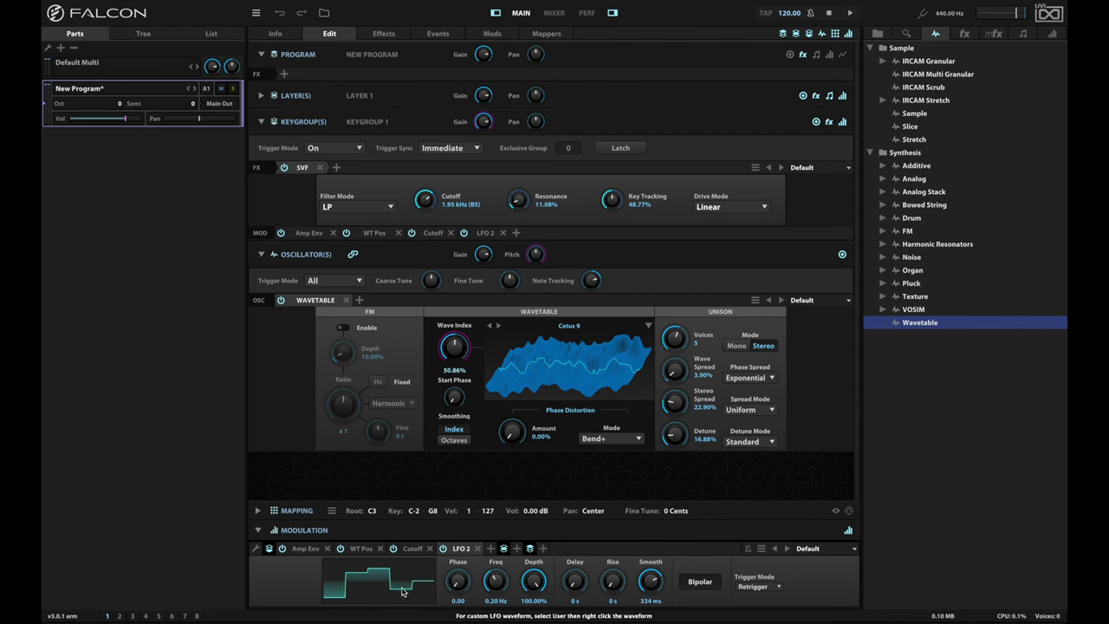
- Rename the new LFO as WT PD and assign it to the oscillator's Phase Distortion Amount, with that amount set to about 6.66%
double_click(460, 549)
key("ctrl+a")
type("WT PD")
key("Return")
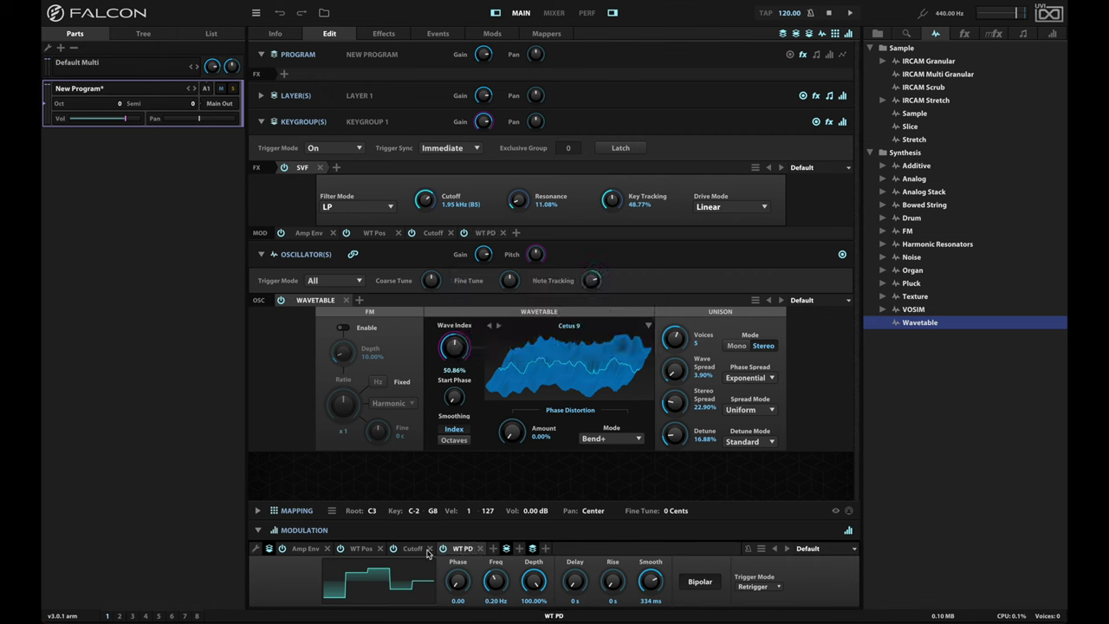
left_click_drag(462, 553, 512, 430)
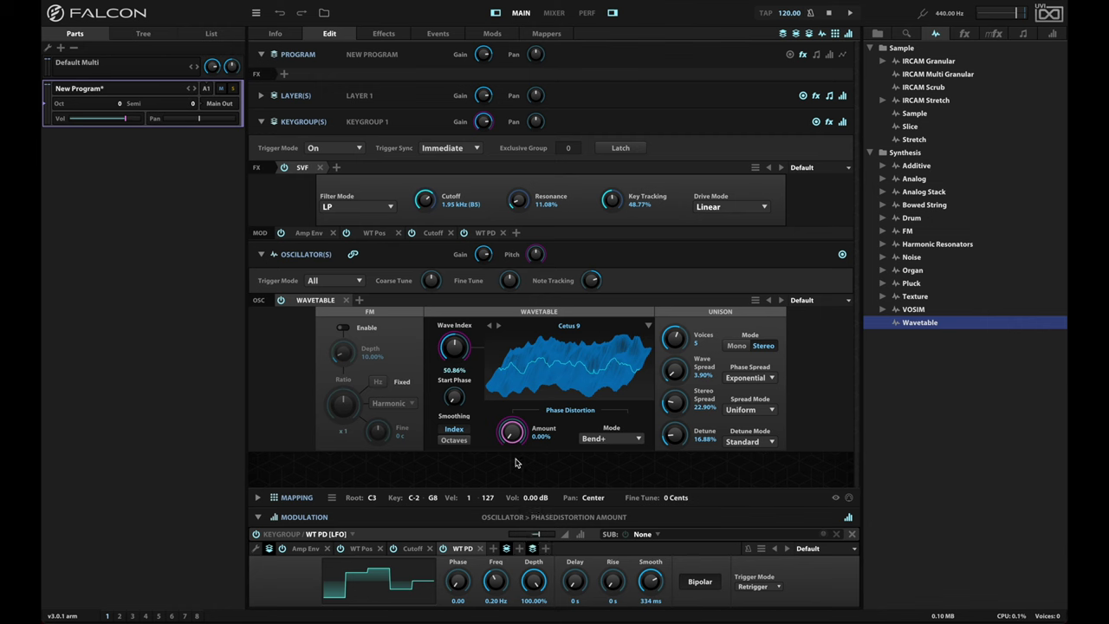
left_click_drag(511, 433, 511, 427)
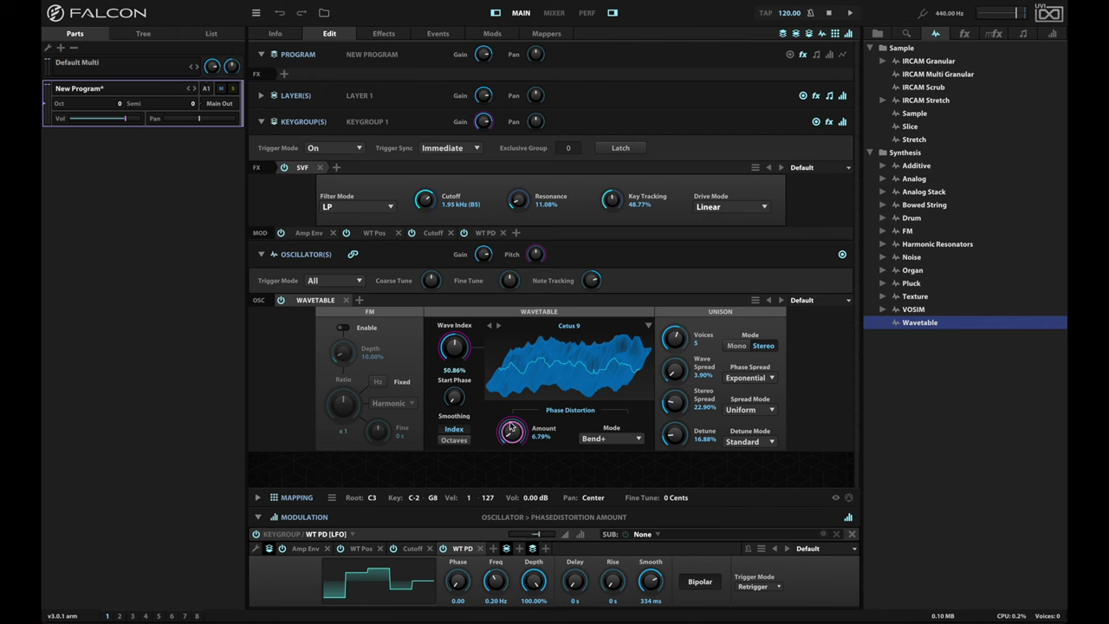
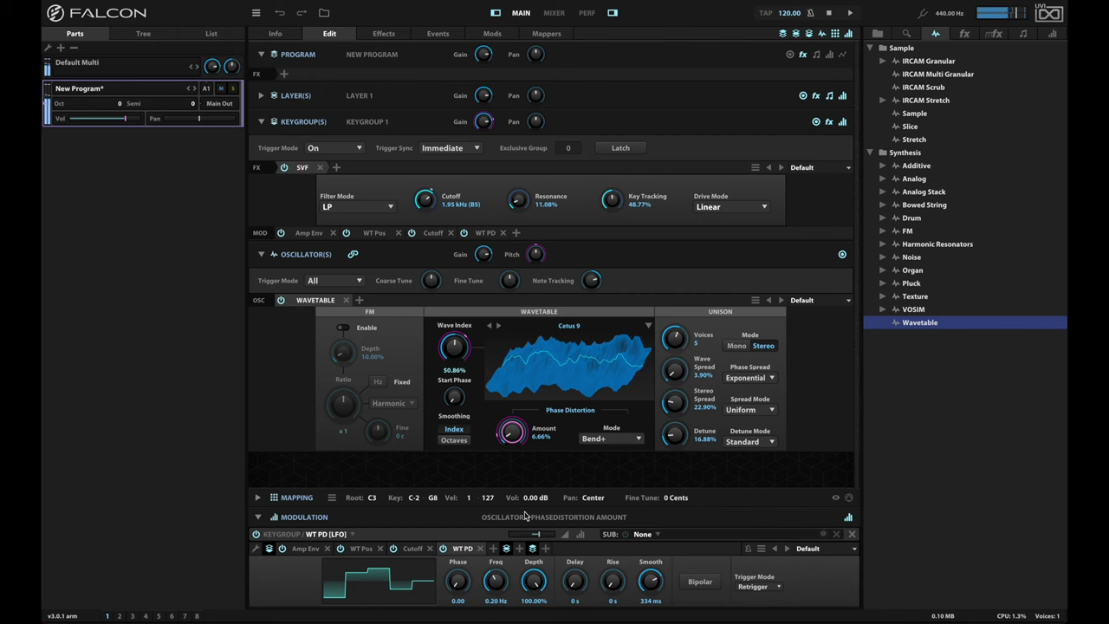
- Speed WT PD up to 1.82 Hz with 470 ms smoothing, and lower the SVF filter cutoff to 1.64 kHz
left_click_drag(496, 579, 537, 536)
left_click_drag(651, 583, 651, 576)
left_click(427, 202)
left_click_drag(427, 202, 428, 205)
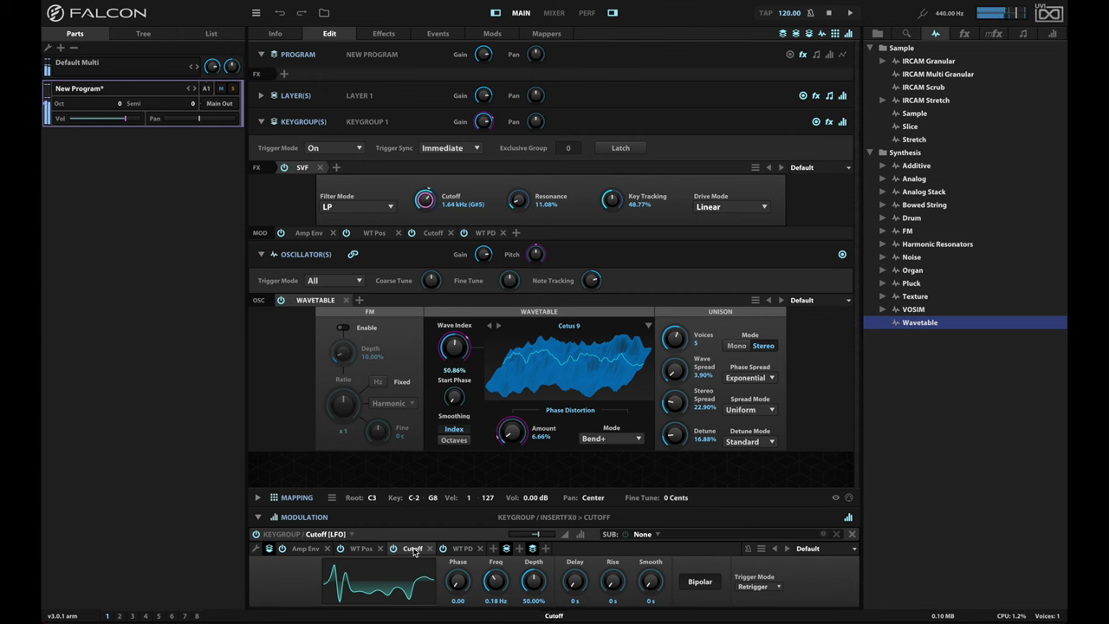
left_click(468, 551)
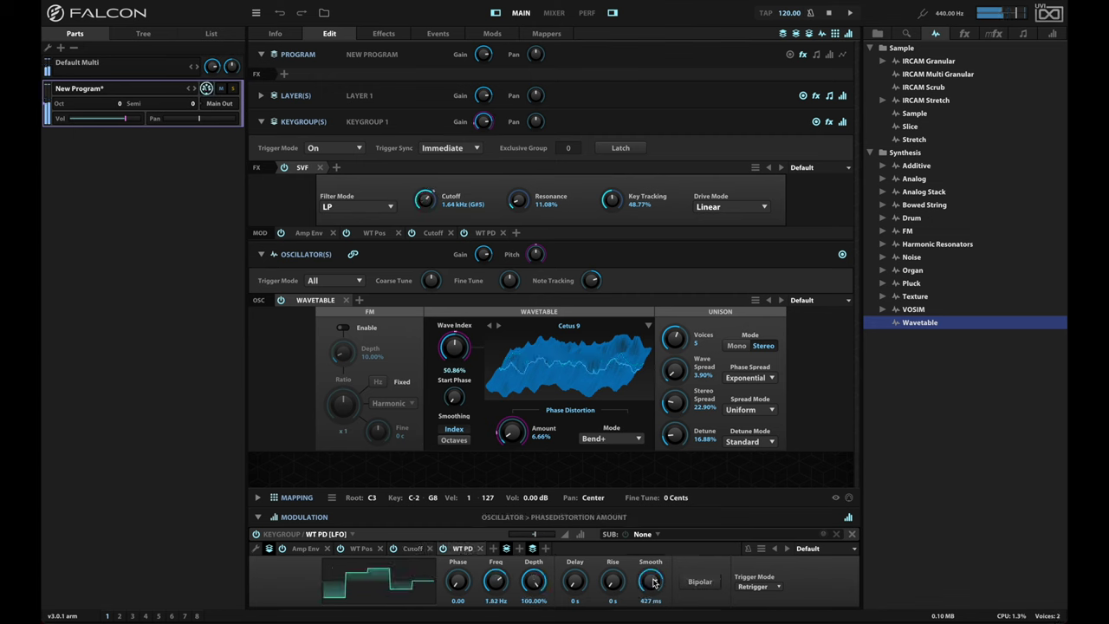
left_click_drag(653, 582, 653, 581)
- Add another keygroup LFO, make it unipolar, and give it the Random S&H waveform
left_click(493, 549)
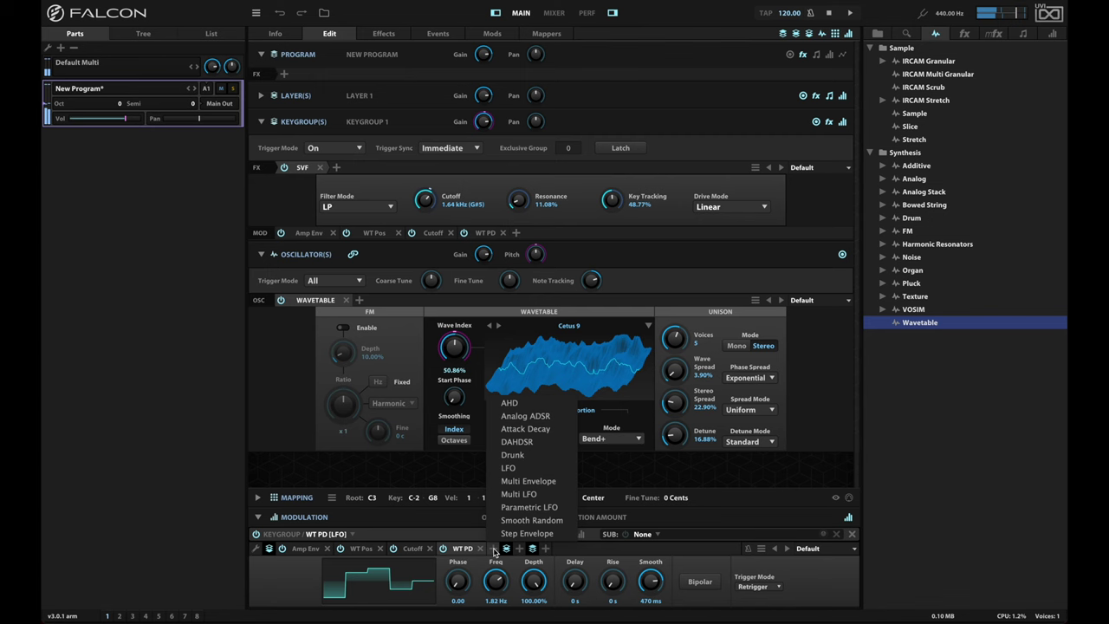
left_click(513, 469)
left_click(702, 585)
left_click(379, 580)
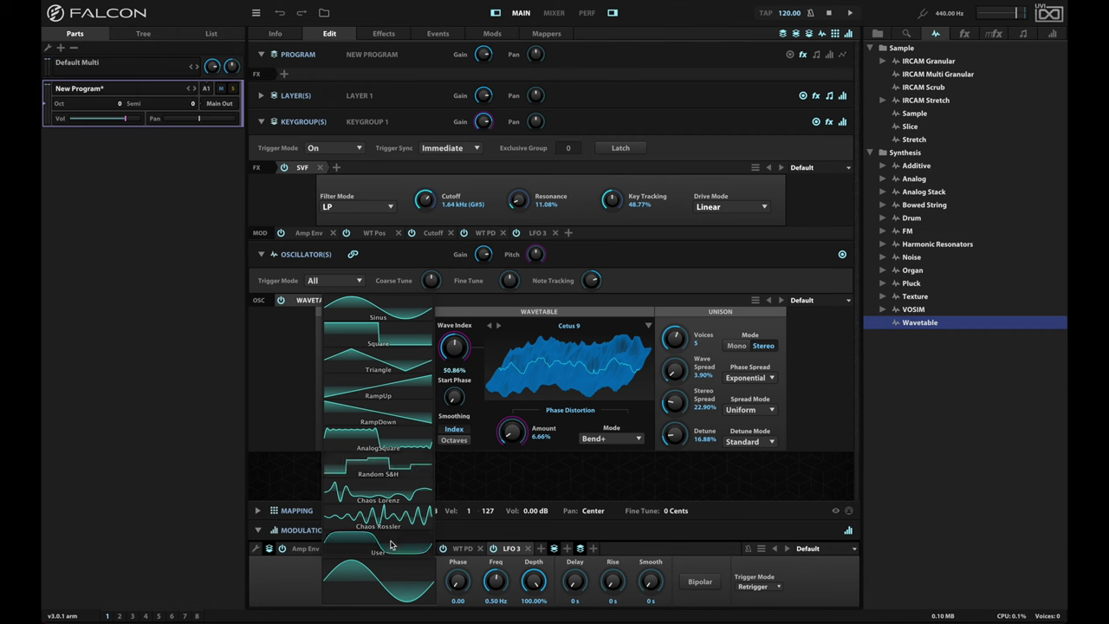
left_click(400, 476)
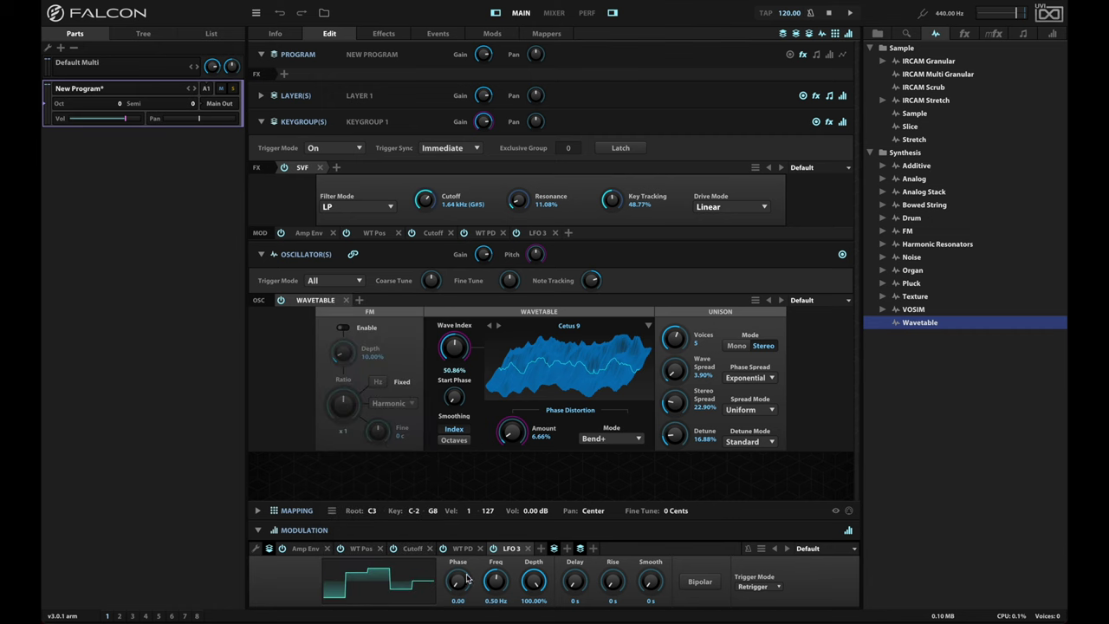
- Set the new LFO to 0.46 Hz frequency, 50% depth and 431 ms smoothing
scroll(497, 586, "up", 1)
scroll(497, 586, "down", 2)
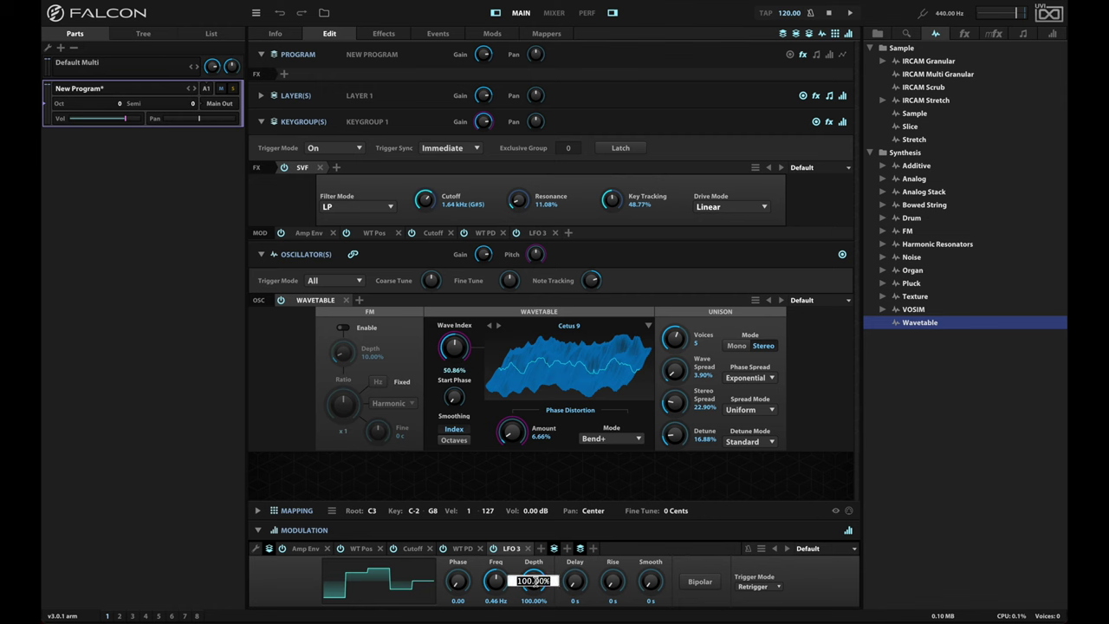
double_click(536, 585)
type("50")
key("Return")
scroll(651, 580, "up", 3)
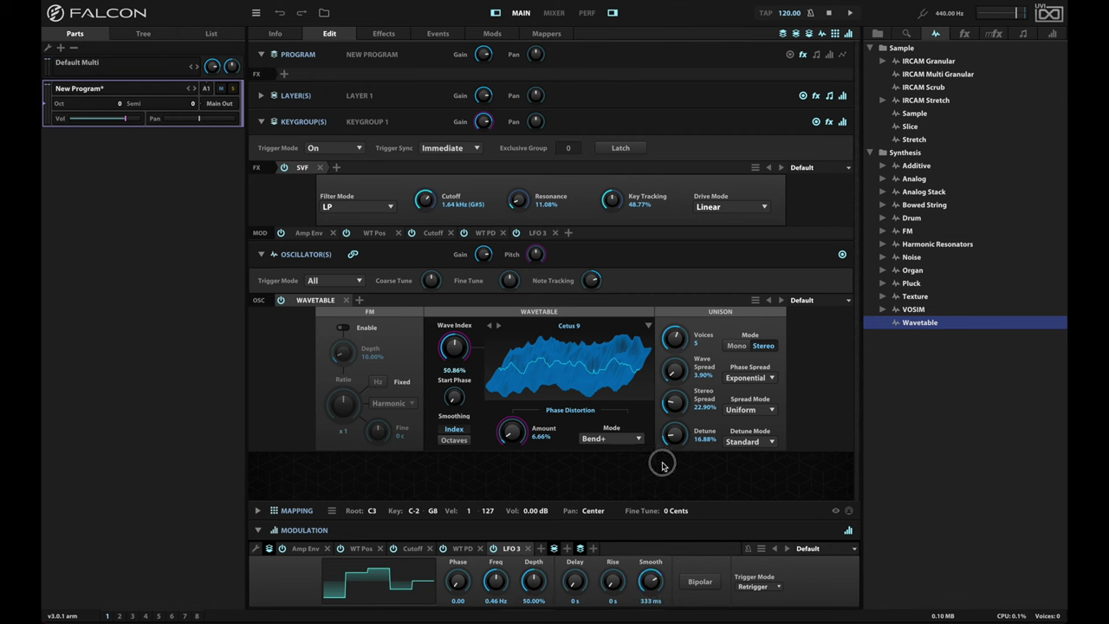
- Rename the new LFO as Rez, assign it to the SVF filter's Resonance, and reduce its modulation amount
double_click(512, 548)
type("Rez")
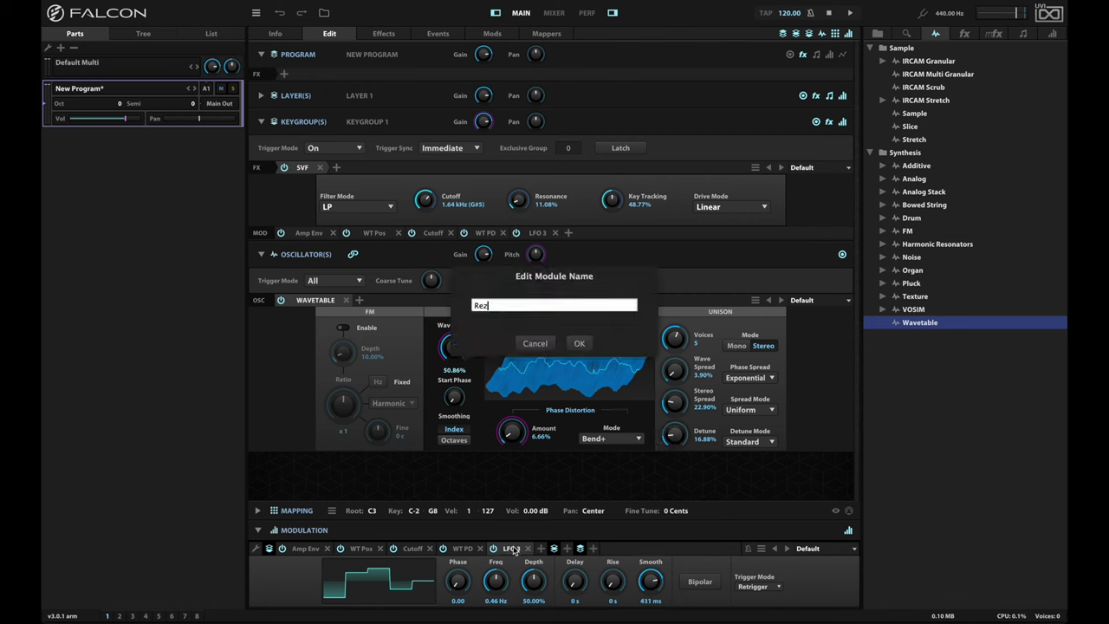
key("Return")
left_click_drag(512, 548, 518, 200)
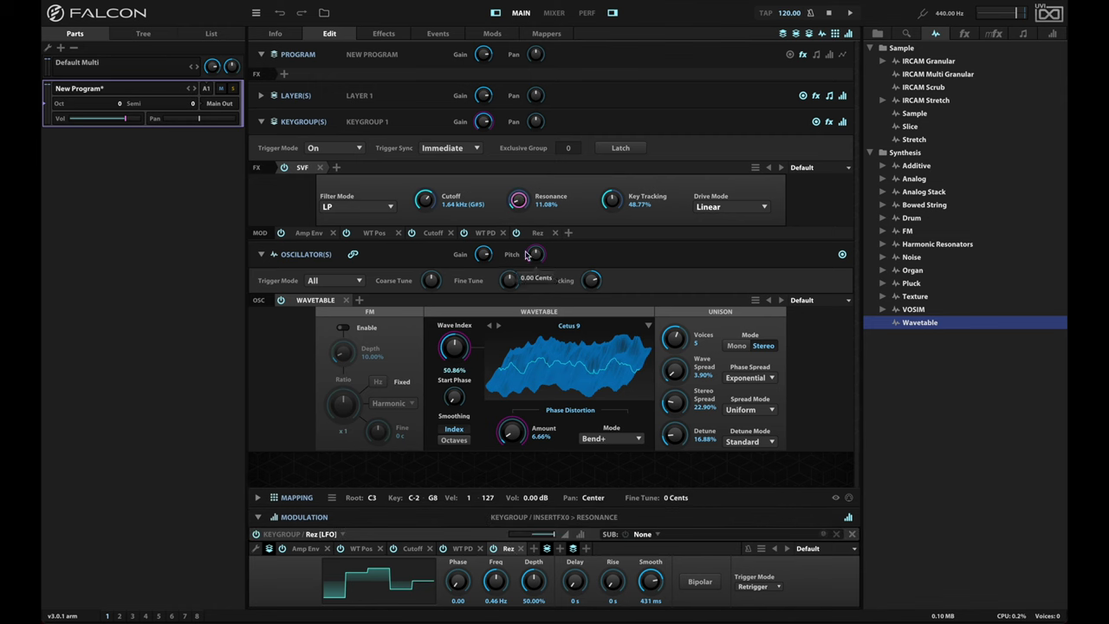
left_click(538, 534)
left_click_drag(538, 535, 535, 536)
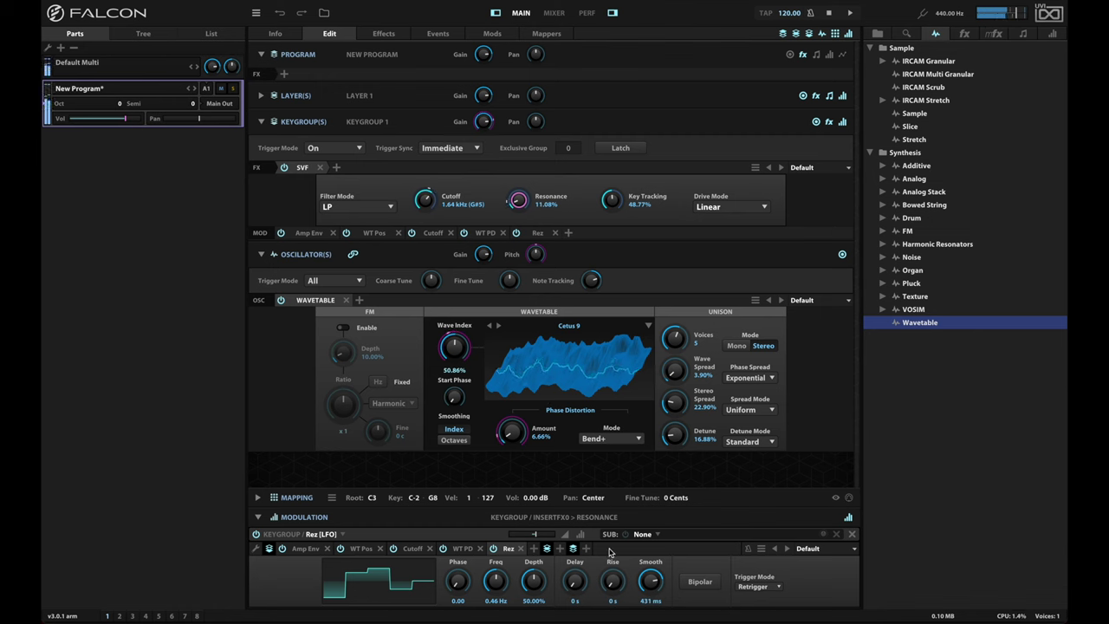
- Speed the Rez LFO up to 1.95 Hz and fine-tune its modulation amount on Resonance
left_click_drag(486, 582, 495, 558)
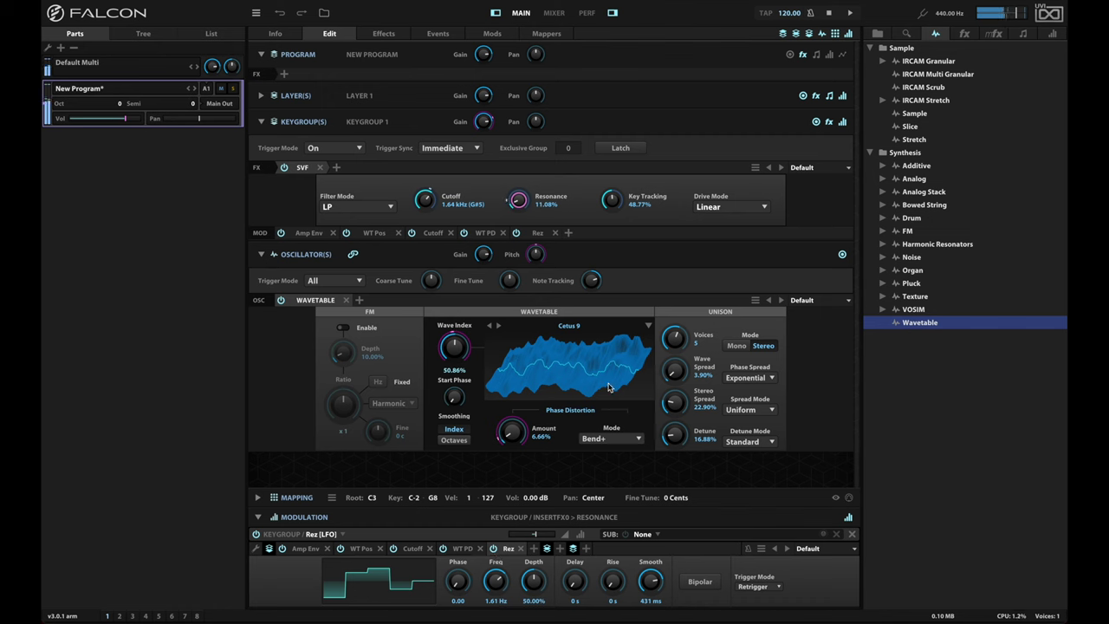
mouse_move(535, 538)
left_click_drag(536, 537, 538, 537)
left_click_drag(497, 587, 495, 585)
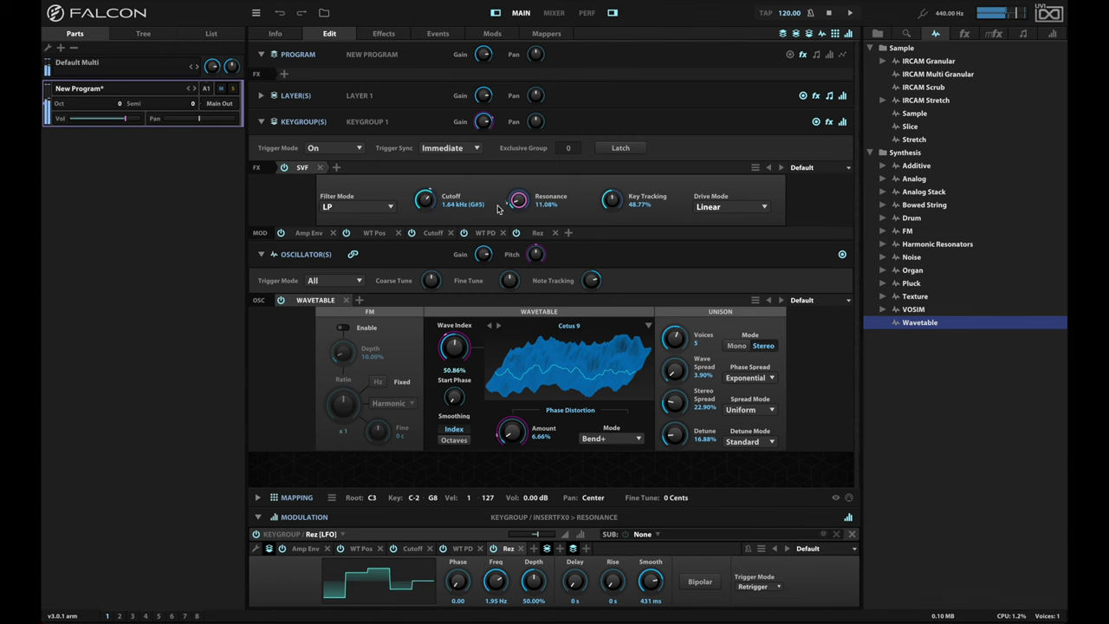
left_click_drag(532, 532, 537, 538)
- Add a Noise oscillator beside the Wavetable, set it to White noise, and reduce its gain
left_click(360, 300)
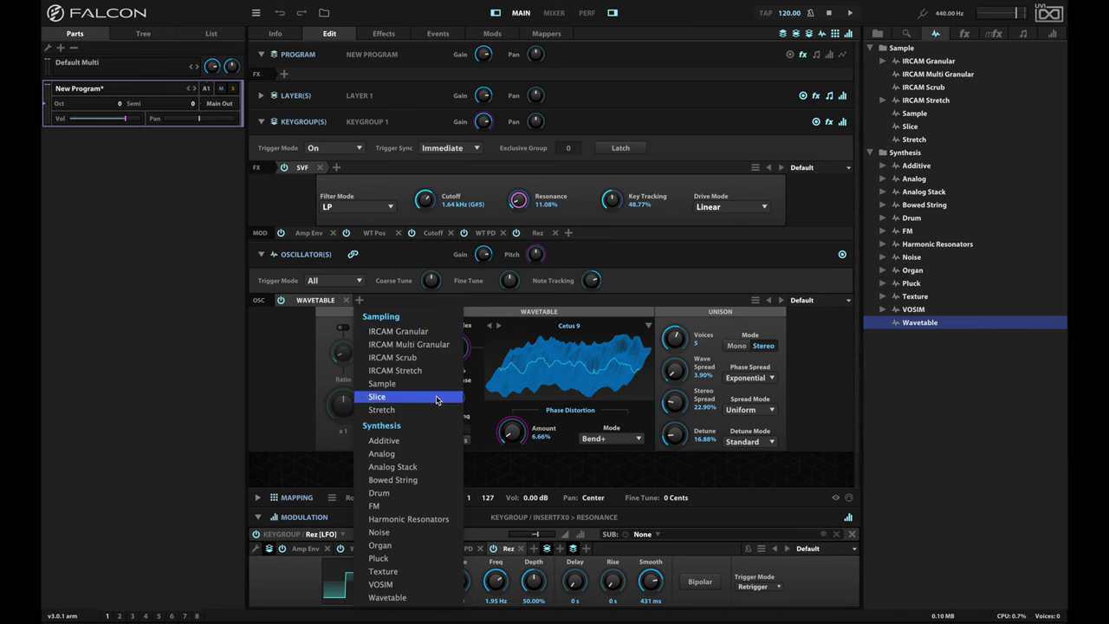
left_click(411, 534)
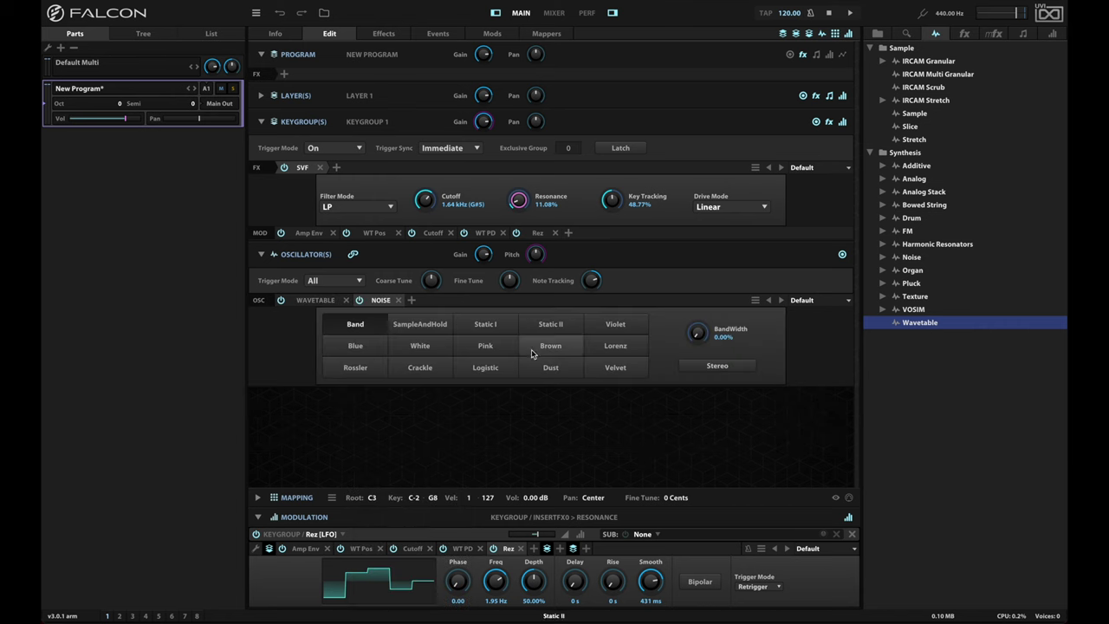
left_click(437, 352)
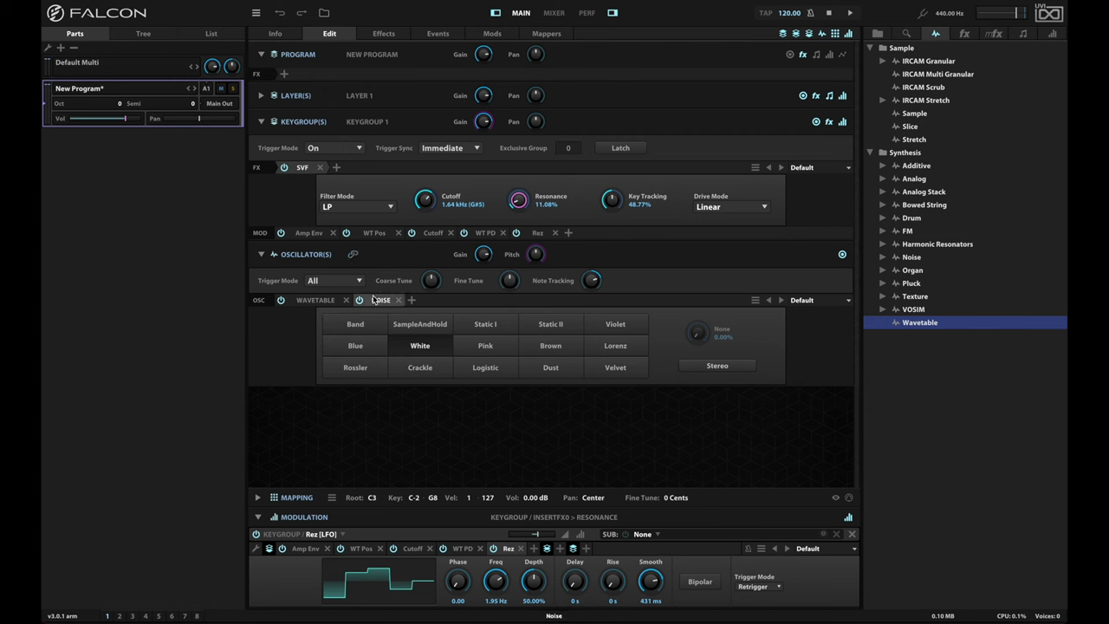
left_click_drag(483, 254, 488, 338)
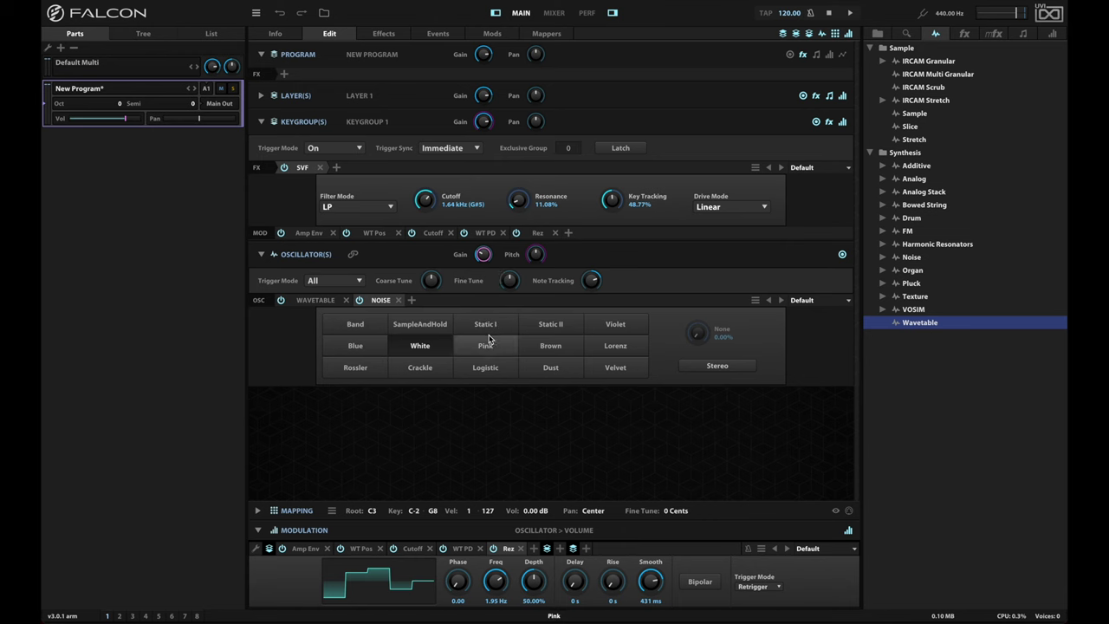
- Set the Wavetable oscillator's gain to -1 dB and adjust the Noise oscillator's gain to about -28.56 dB
left_click(314, 300)
double_click(483, 253)
left_click_drag(483, 253, 487, 282)
double_click(483, 253)
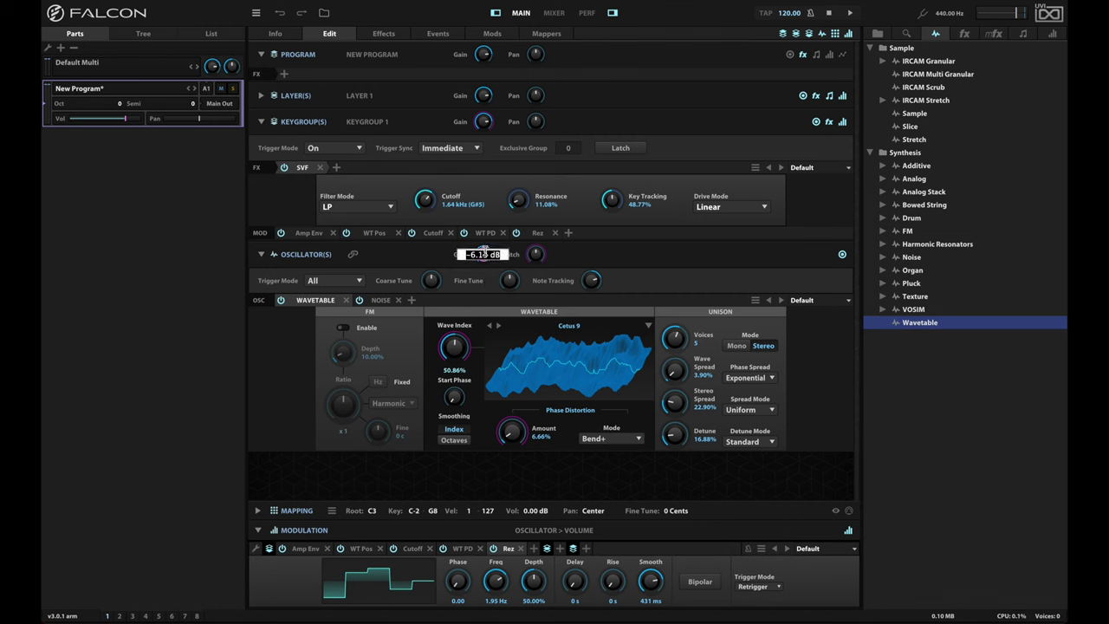
key("Return")
double_click(483, 253)
type("-1")
key("Return")
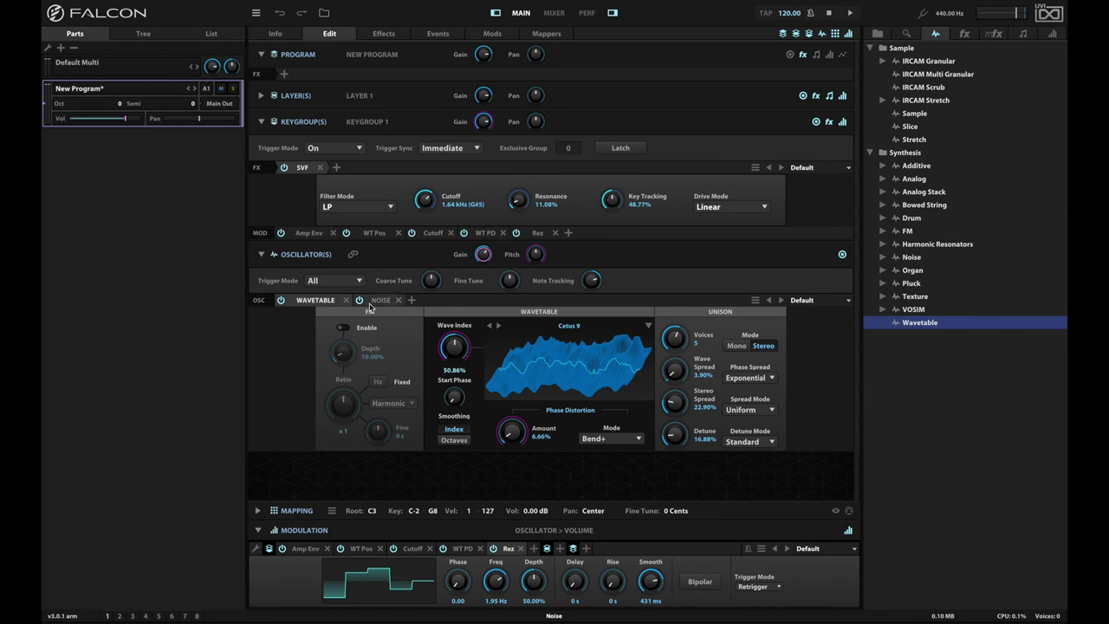
left_click(379, 300)
mouse_move(483, 257)
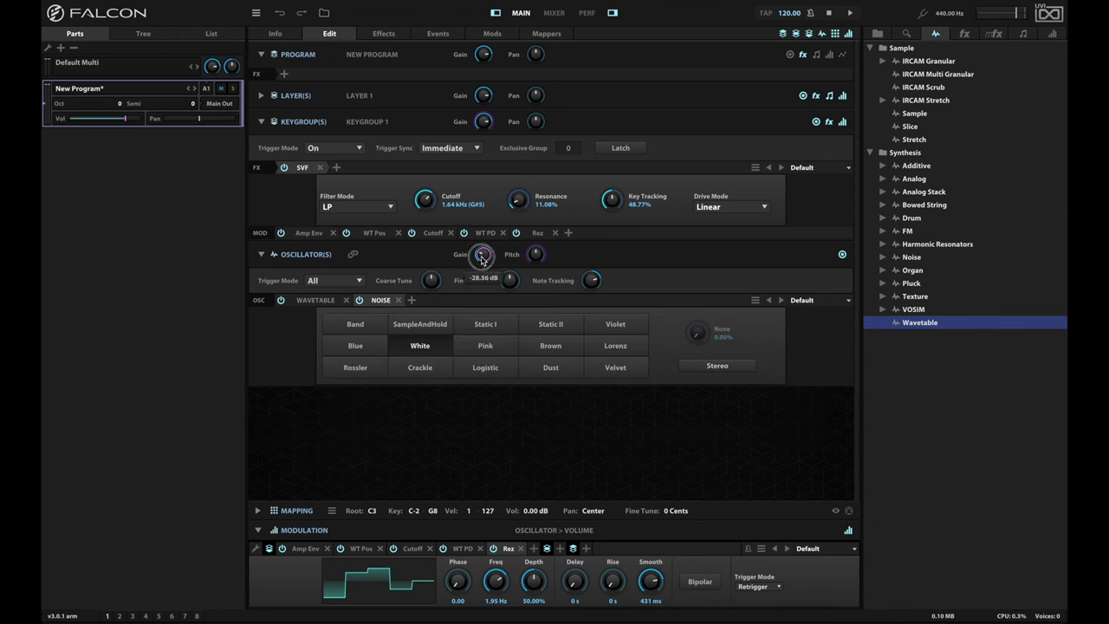
- Set the Cutoff LFO to 0.30 Hz frequency and 44.1 ms smoothing
left_click(315, 299)
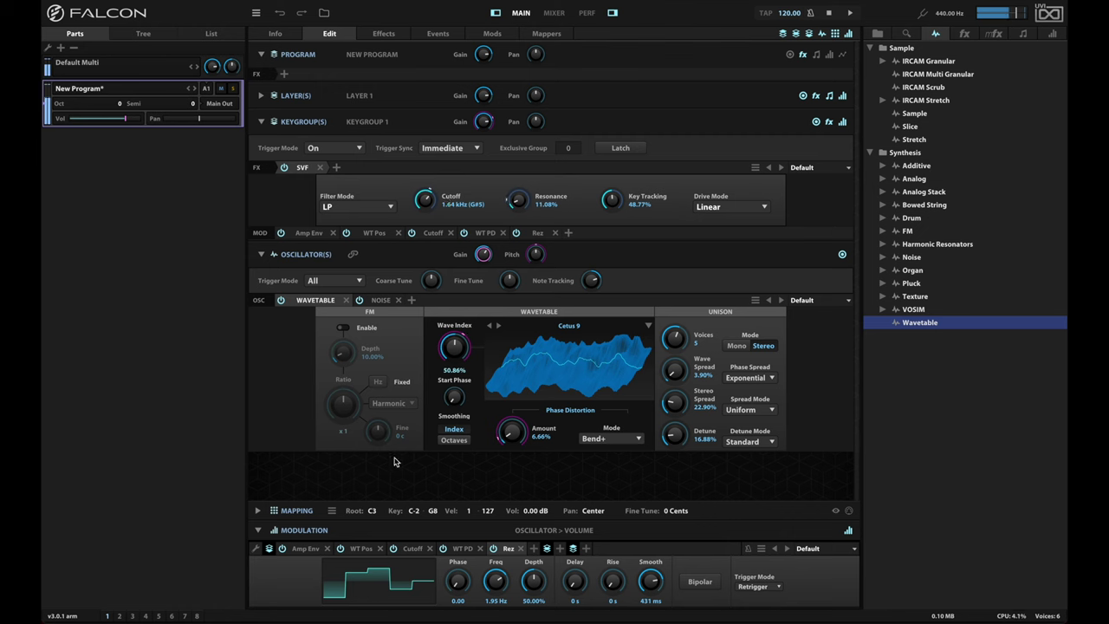
left_click(413, 548)
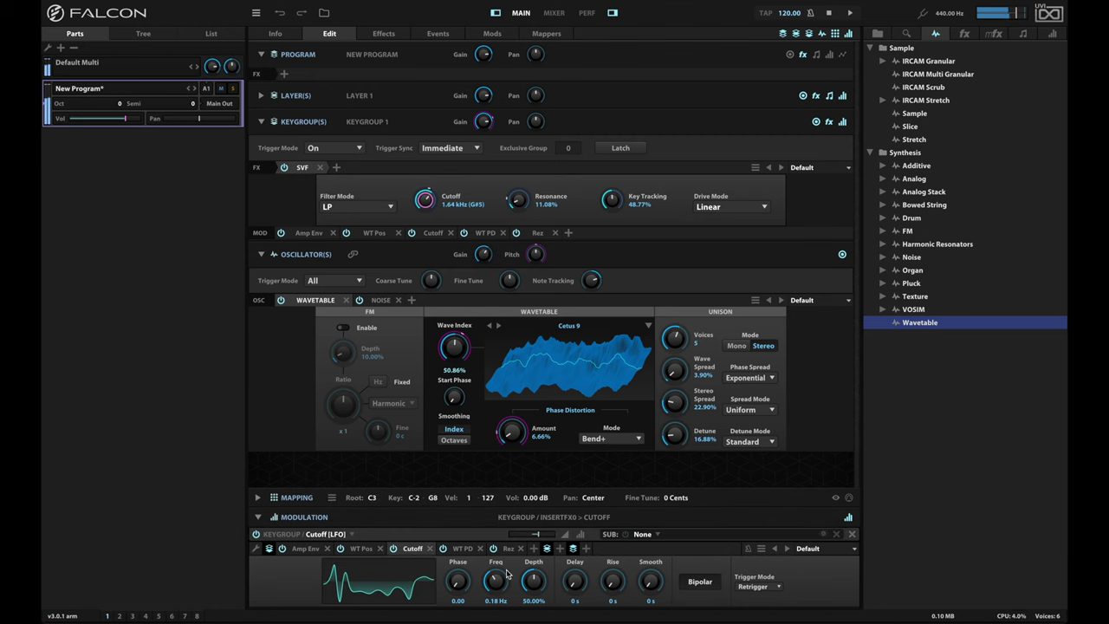
left_click_drag(496, 579, 498, 571)
left_click_drag(646, 584, 656, 523)
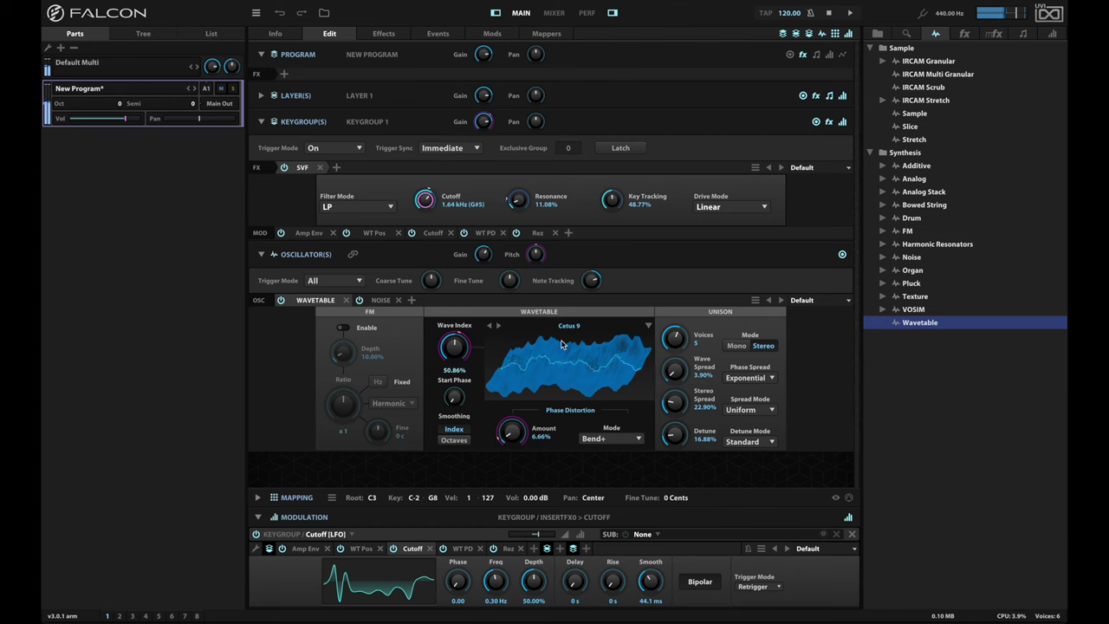
- Add a second Drunk modulator to the keygroup
left_click(537, 549)
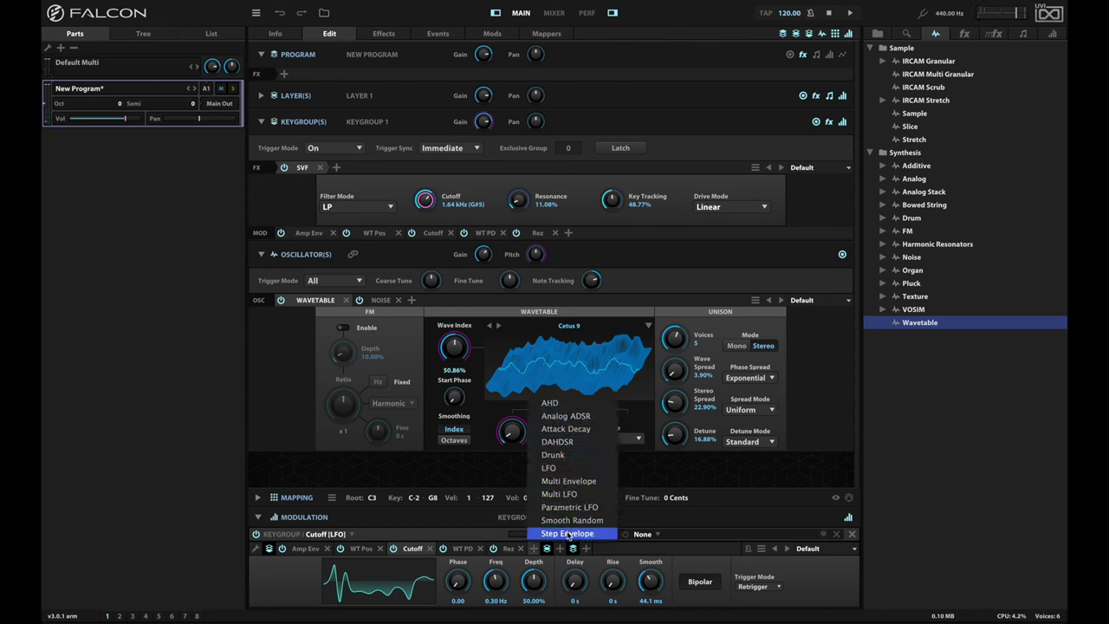
left_click(586, 460)
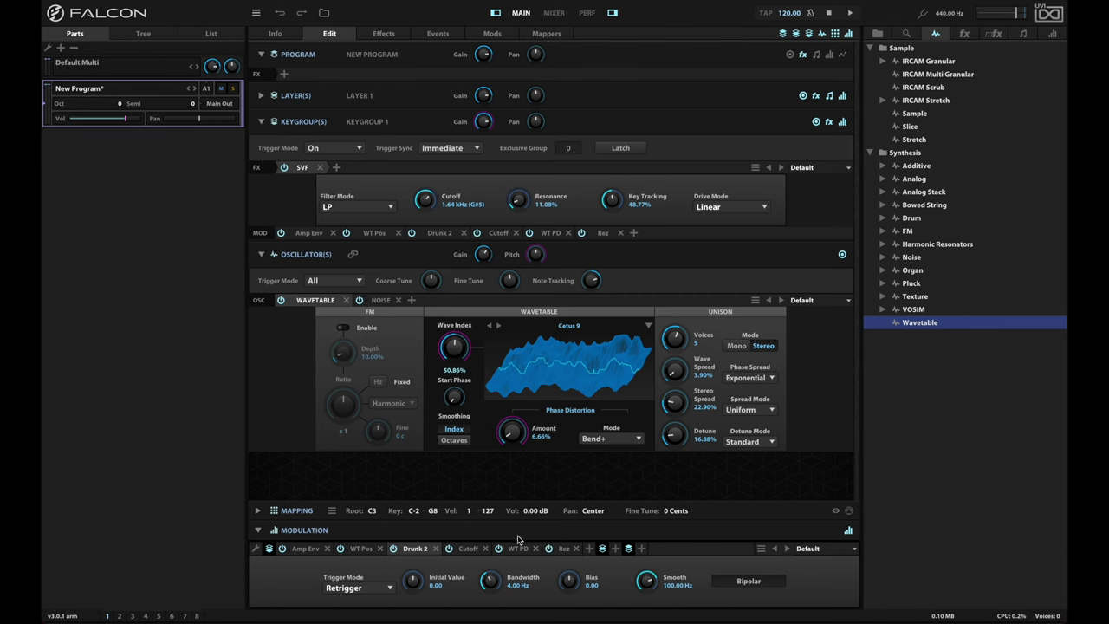
- Rename the Drunk 2 modulator as Stereo
double_click(414, 551)
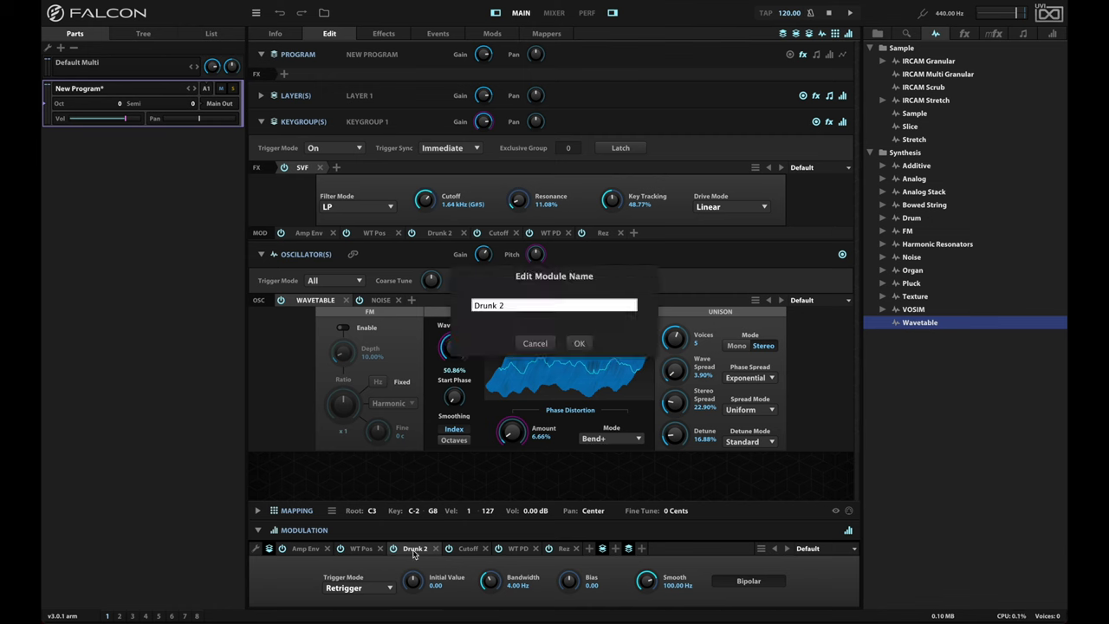
type("Stereo")
key("Return")
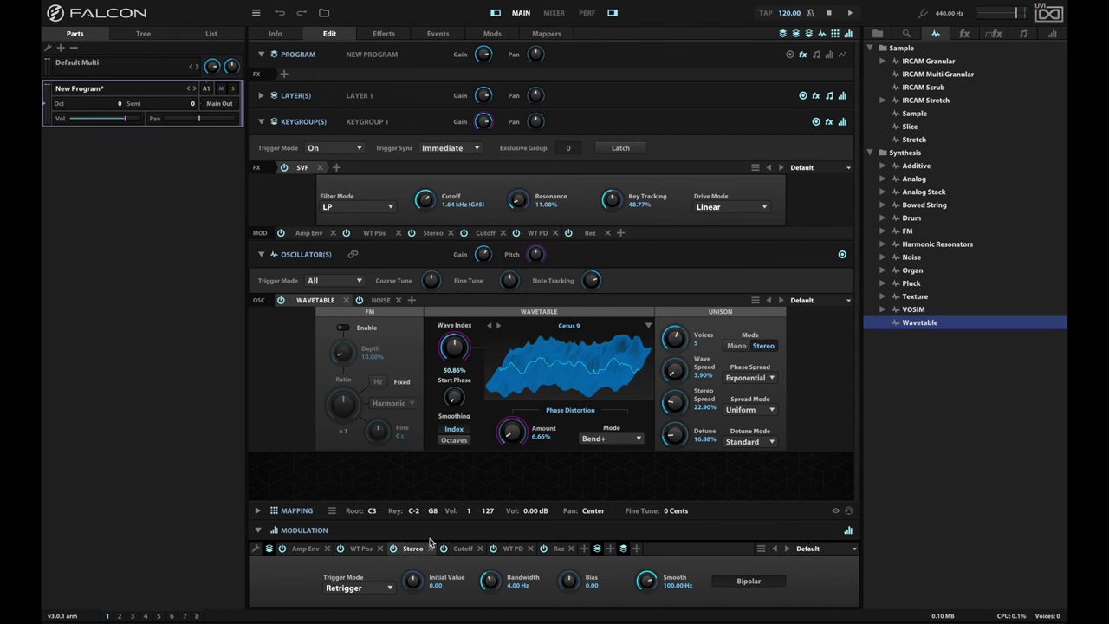
- Assign the Stereo modulator to the Wavetable's Stereo Spread at a 0.30 ratio and set Stereo Spread to about 19.12%
left_click(411, 551)
left_click_drag(411, 551, 674, 401)
left_click_drag(527, 537, 539, 536)
left_click_drag(677, 405, 676, 415)
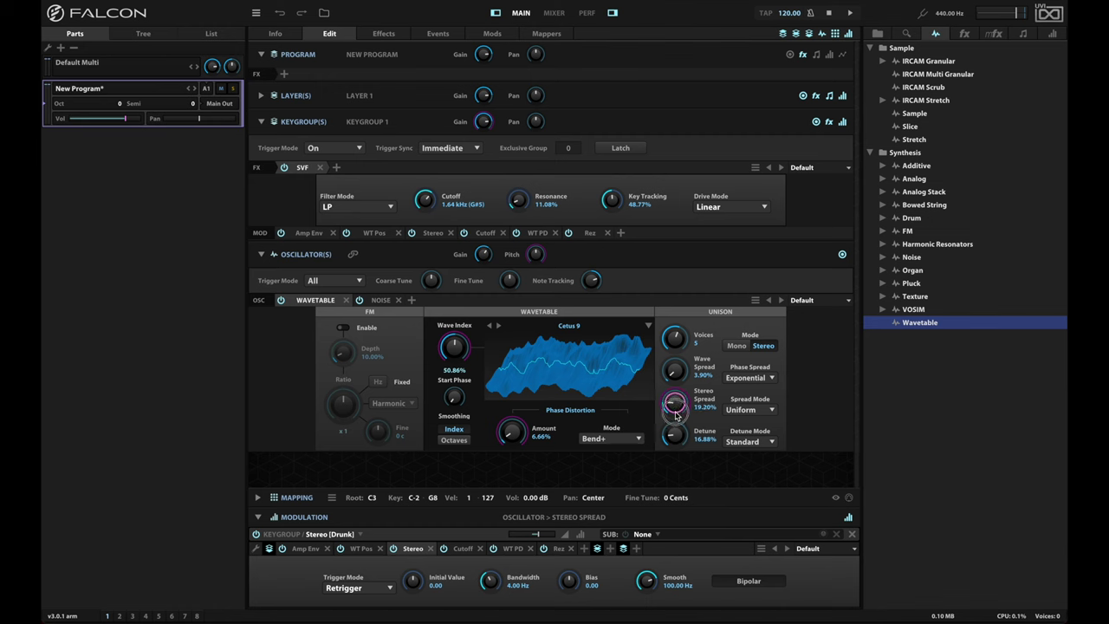
left_click_drag(676, 416, 676, 415)
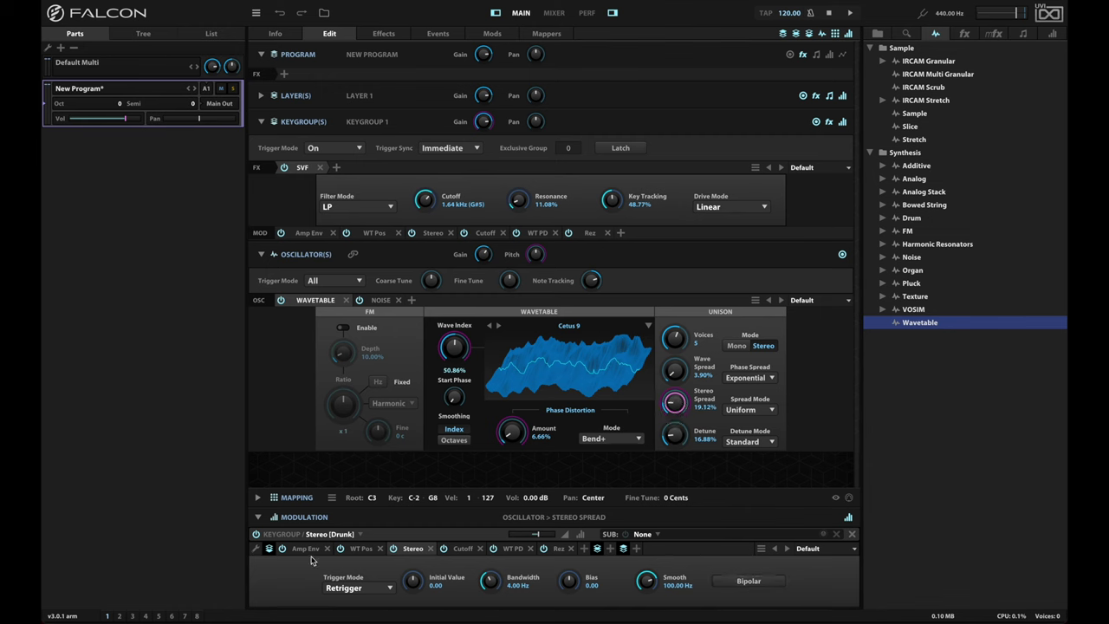
- Set the Stereo modulator to No Retrigger with about 5.90 Hz smoothing and 5.71 Hz bandwidth
left_click(356, 589)
left_click(351, 541)
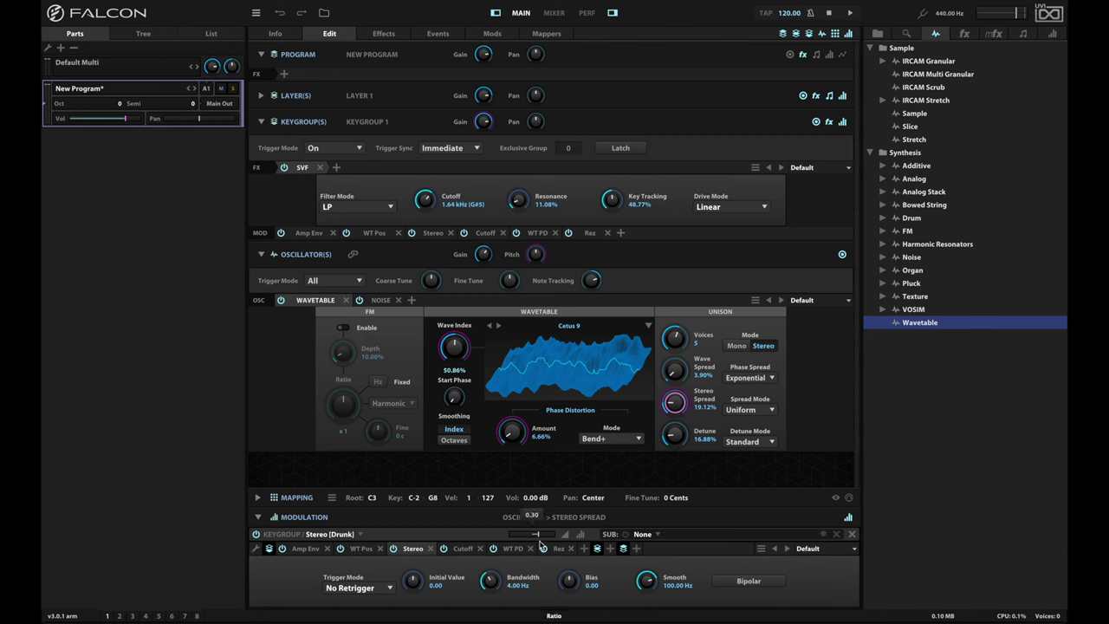
left_click_drag(648, 580, 649, 601)
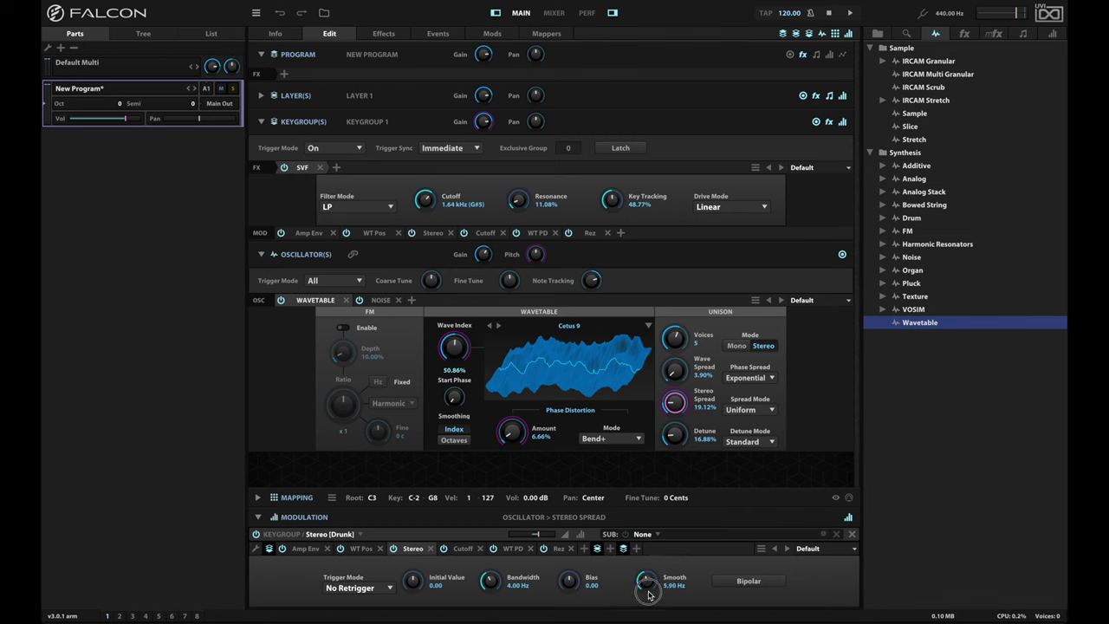
left_click_drag(488, 578, 486, 576)
- Expand the Layer settings and add a Digital Eq effect with the Default preset
left_click(262, 95)
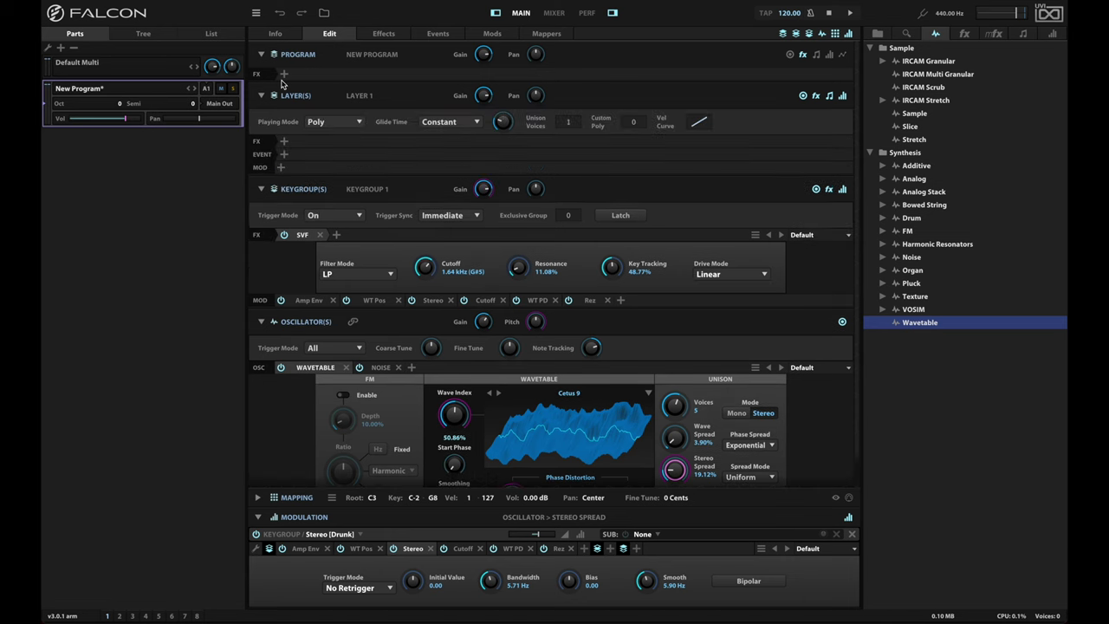
left_click(283, 141)
mouse_move(329, 207)
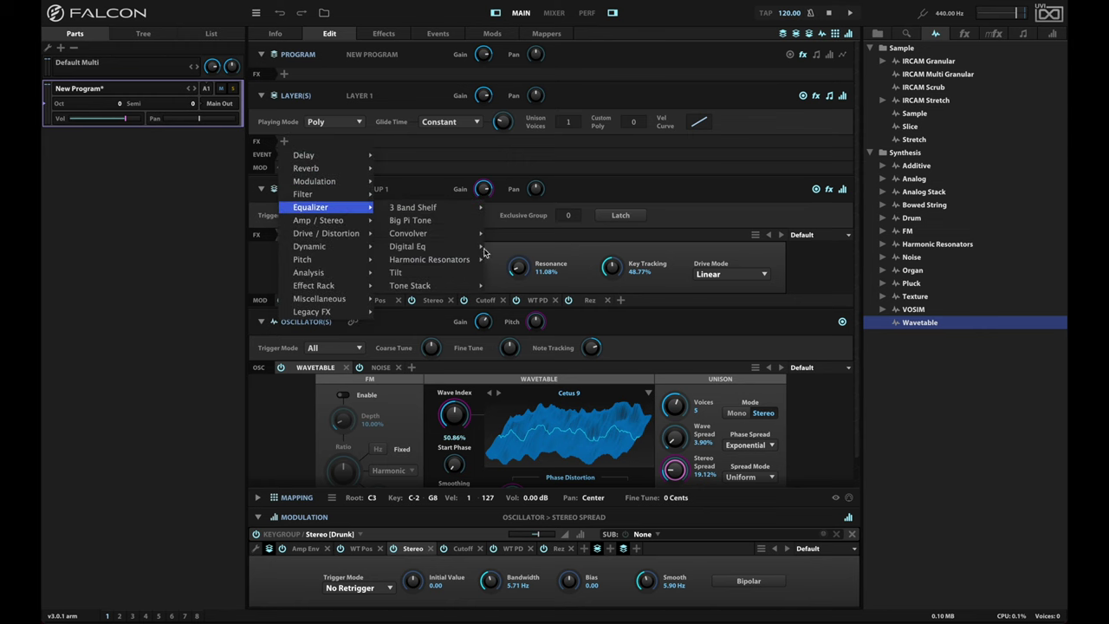
mouse_move(420, 246)
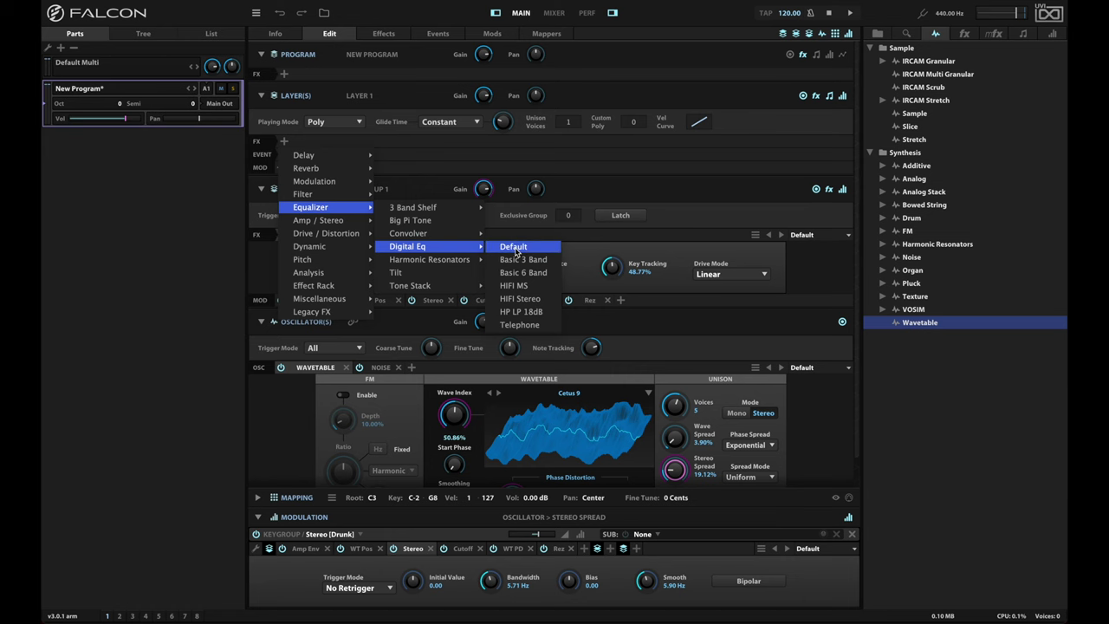
left_click(514, 246)
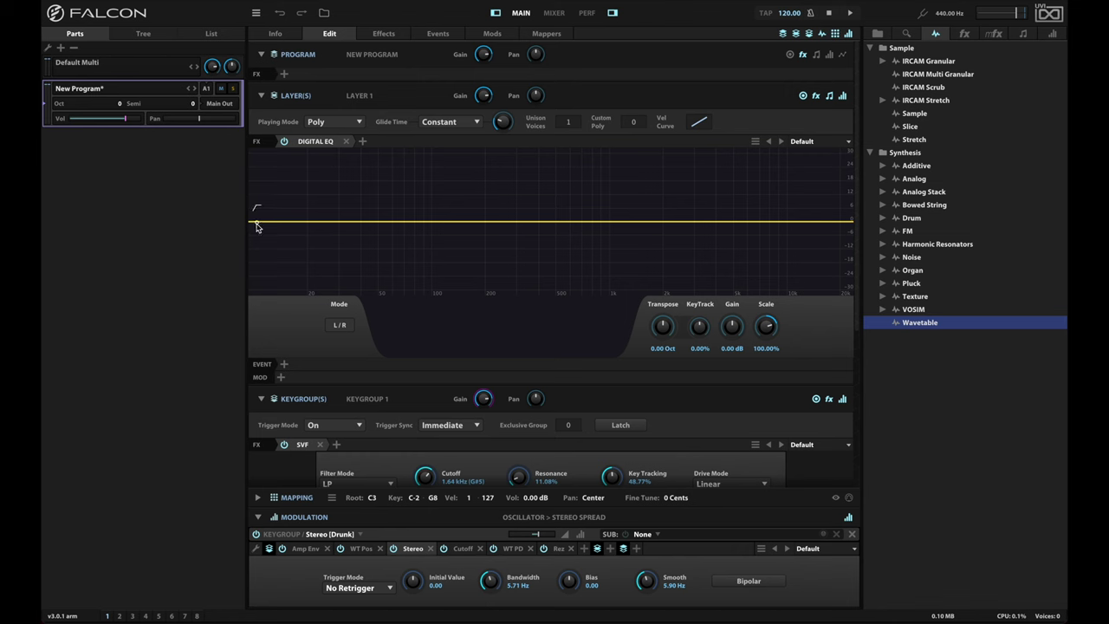
- Enable the Digital EQ's 24 dB High Pass band and set its frequency to about 92 Hz
left_click(257, 224)
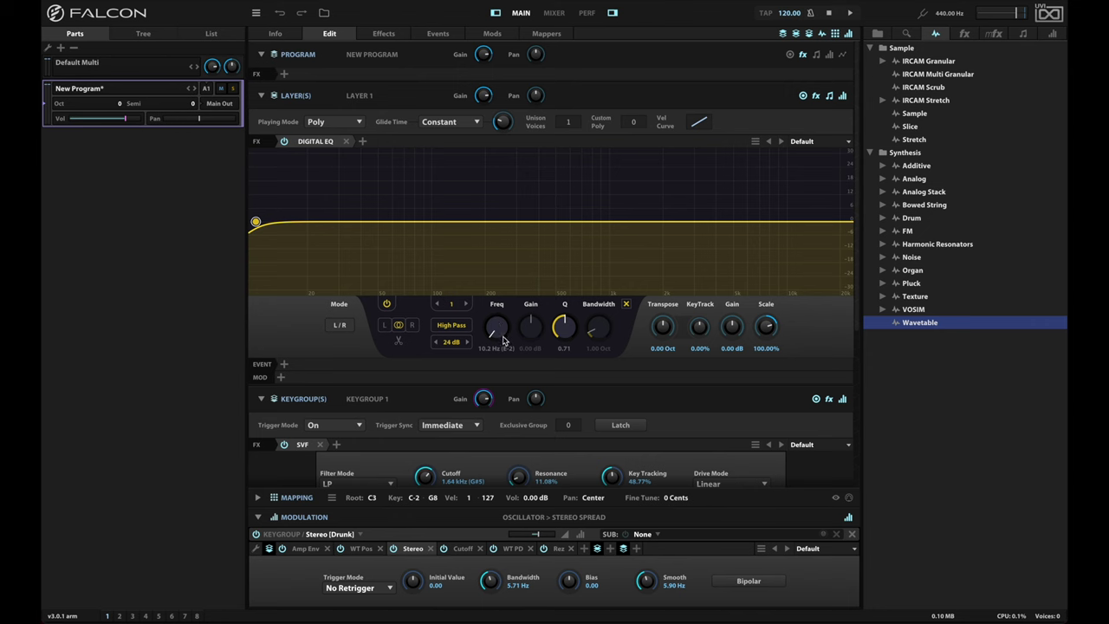
left_click_drag(496, 330, 495, 277)
left_click_drag(503, 331, 498, 328)
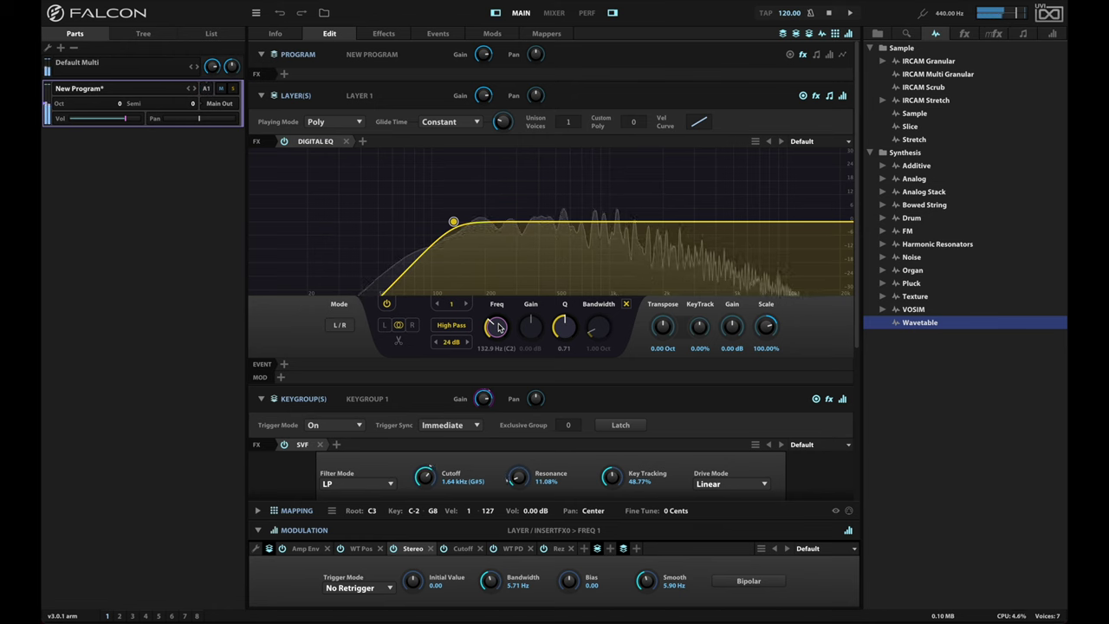
left_click_drag(498, 328, 498, 334)
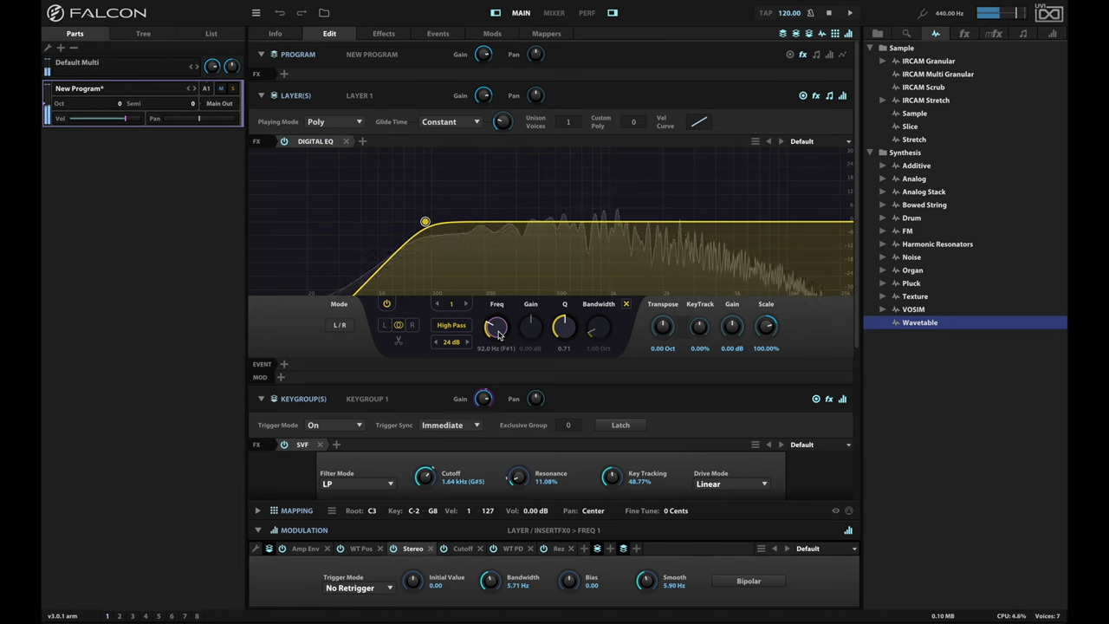
- Add an Ensemble 505 to the layer effects with the Mode II -Full preset and set its mix to about 29.13%
left_click(363, 142)
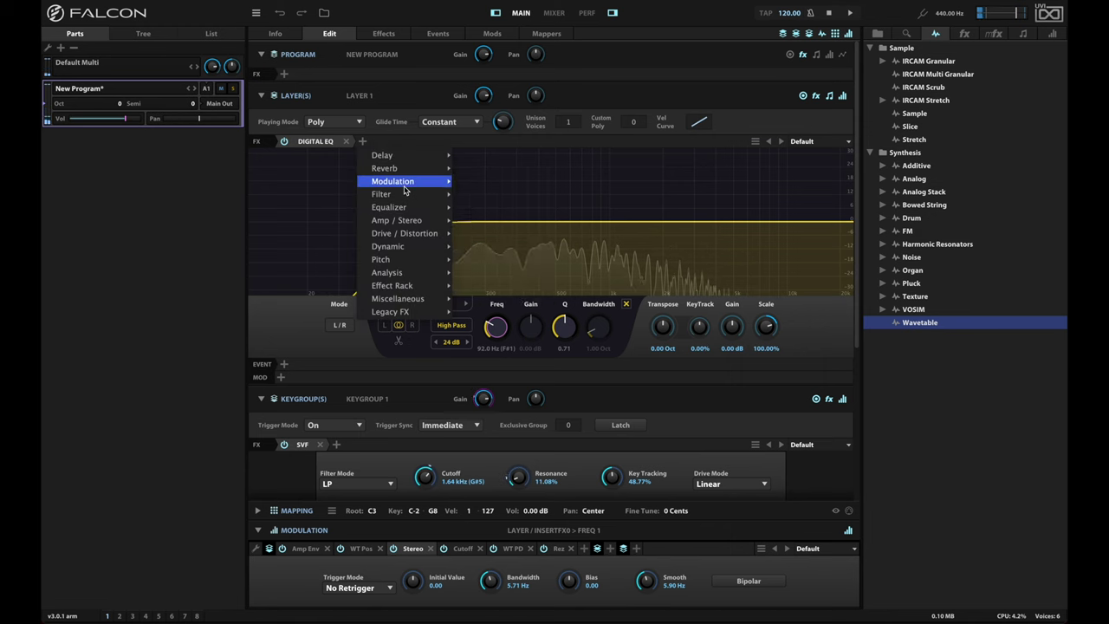
mouse_move(407, 181)
mouse_move(524, 208)
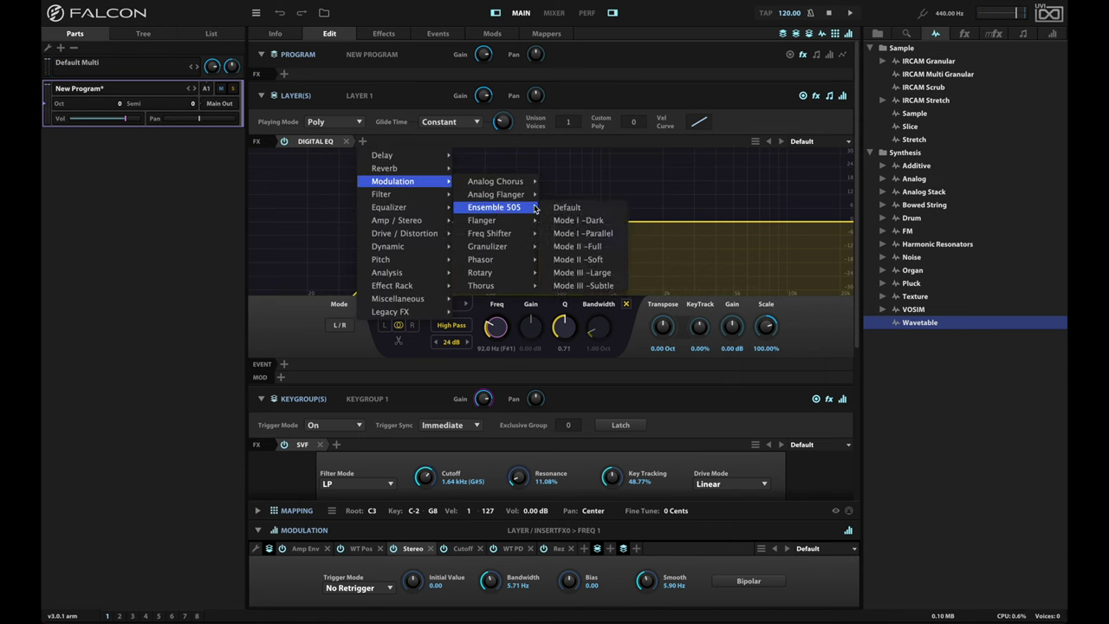
left_click(590, 247)
left_click_drag(517, 206, 518, 320)
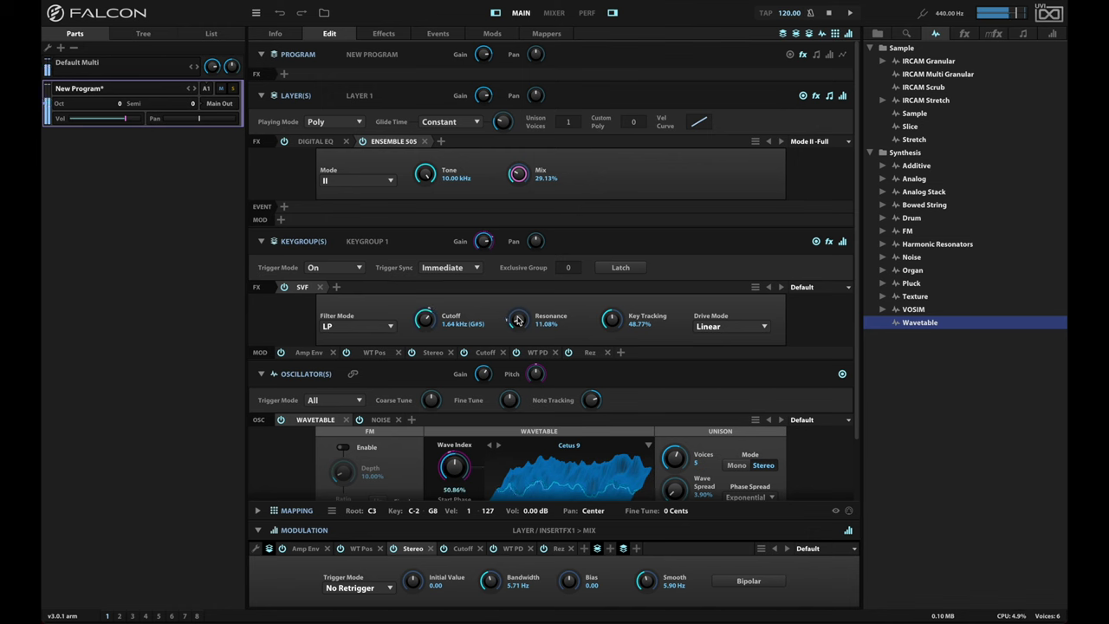
- Move the Ensemble 505 ahead of the Digital EQ in the layer's effect chain, keeping its controls expanded
left_click_drag(394, 141, 296, 146)
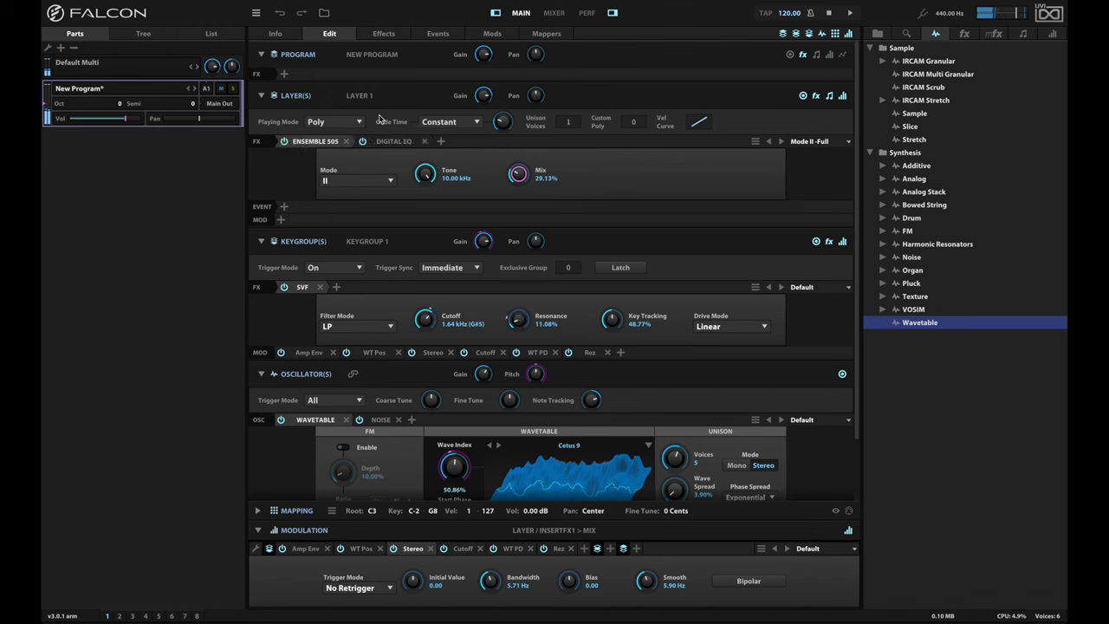
left_click(318, 143)
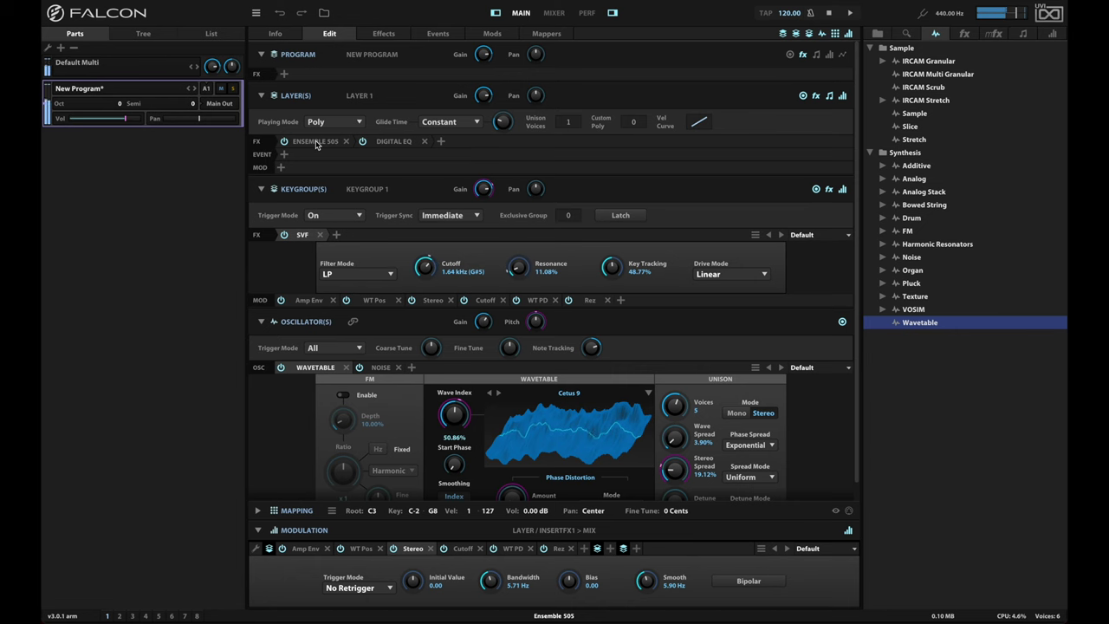
left_click(316, 142)
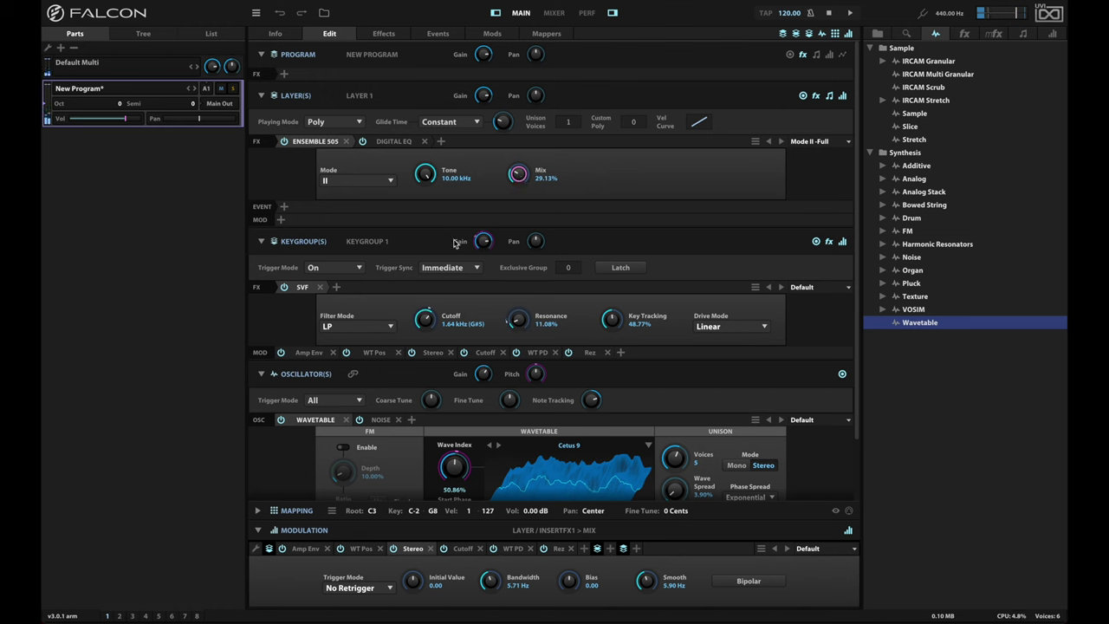
- Add an LFO to the keygroup with a Triangle waveform and No Retrigger as its trigger mode
left_click(584, 550)
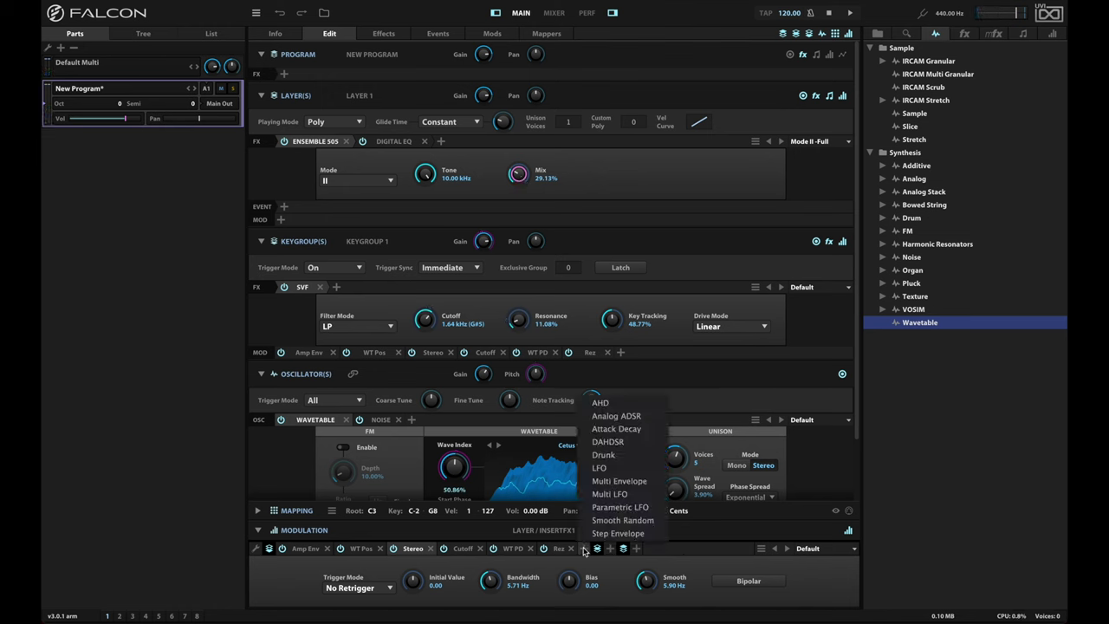
left_click(613, 469)
left_click(378, 581)
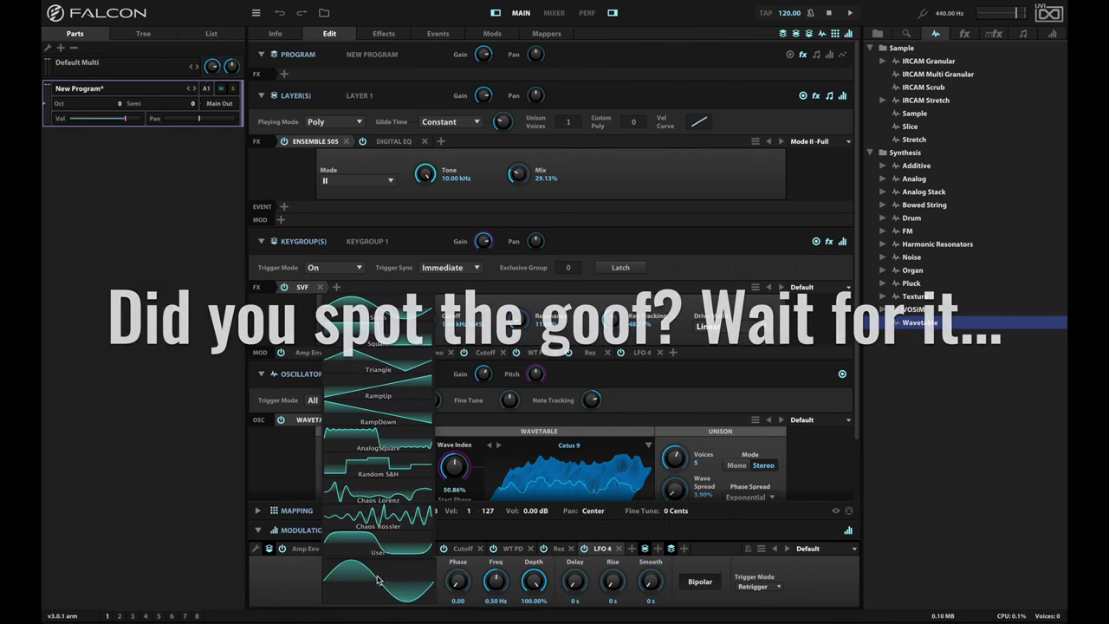
left_click(382, 369)
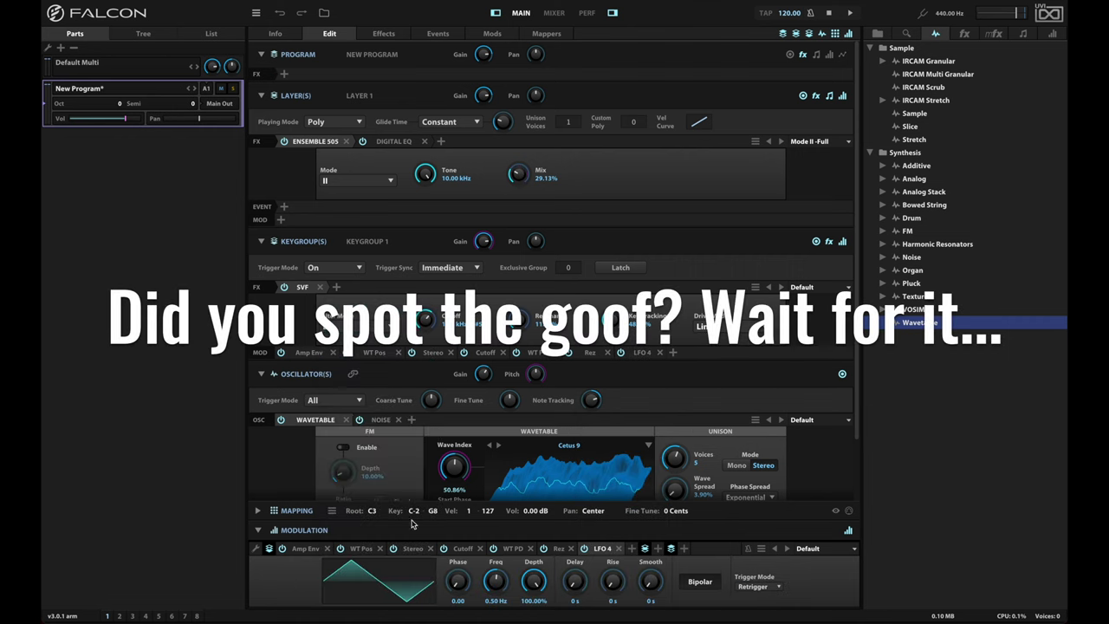
left_click(763, 588)
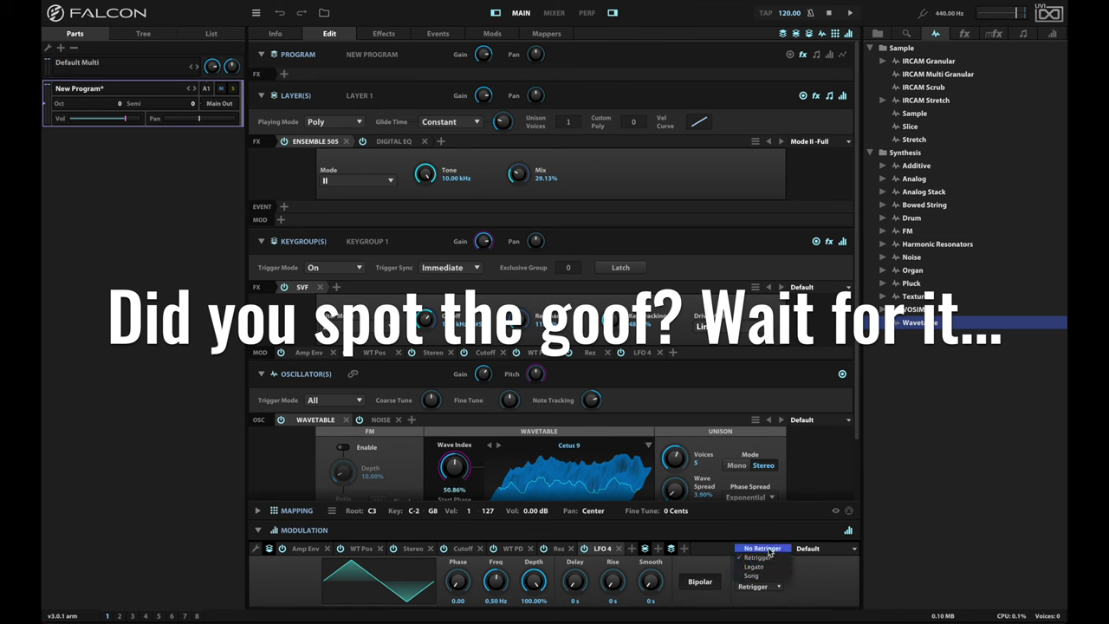
left_click(763, 549)
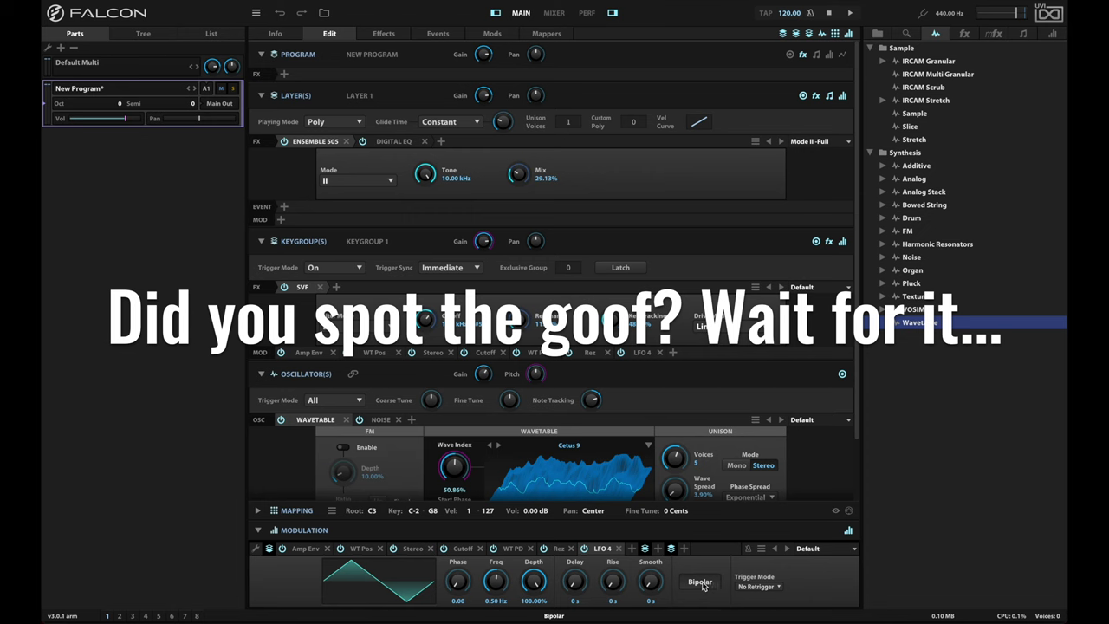
- Turn off the keygroup LFO's Bipolar option and set its frequency to 0.27 Hz and depth to 50%
left_click_drag(498, 582, 536, 623)
double_click(536, 595)
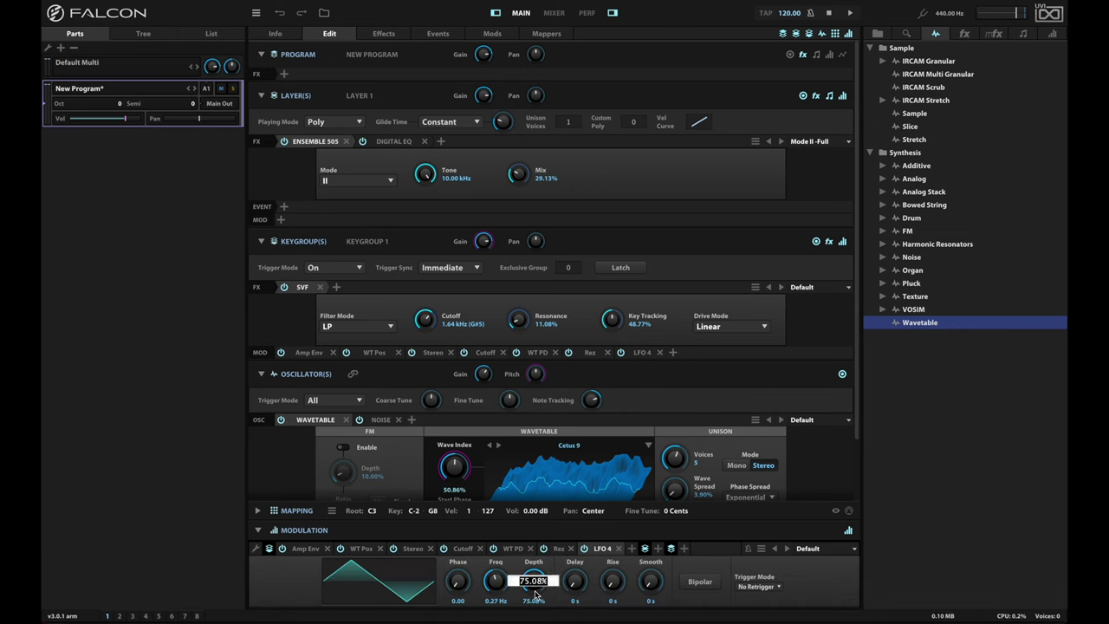
type("50")
key("Return")
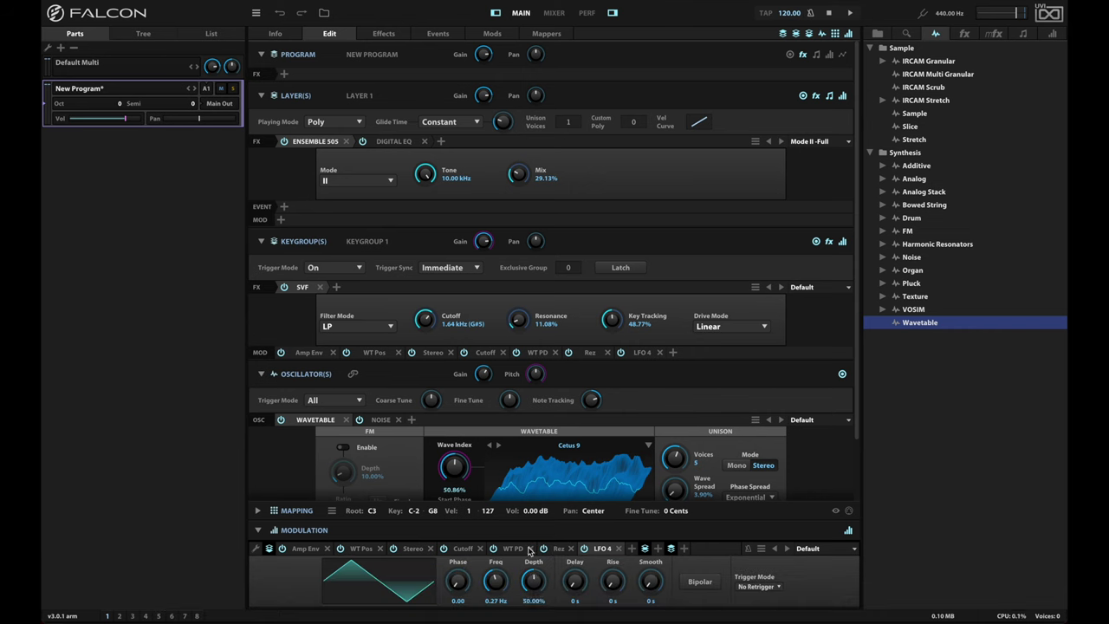
- Rename the LFO 4 modulator as 505 Mix
double_click(601, 549)
key("ctrl+a")
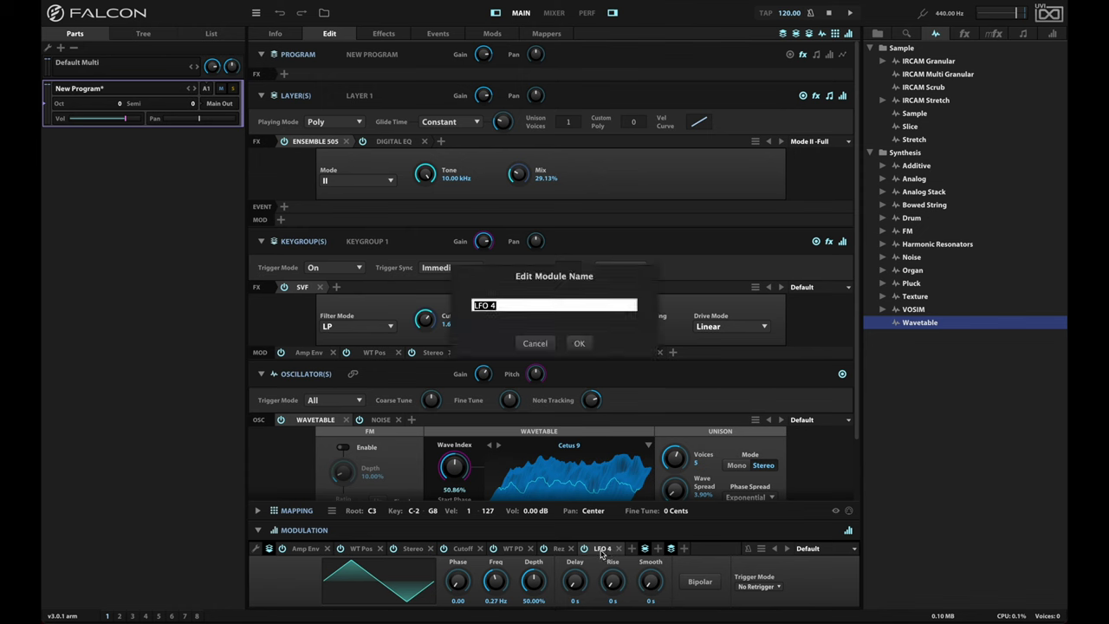
type("S")
key("Return")
- Try to assign the 505 Mix LFO to the Ensemble 505's Mix, and delete that LFO from the keygroup
left_click_drag(601, 551, 517, 178)
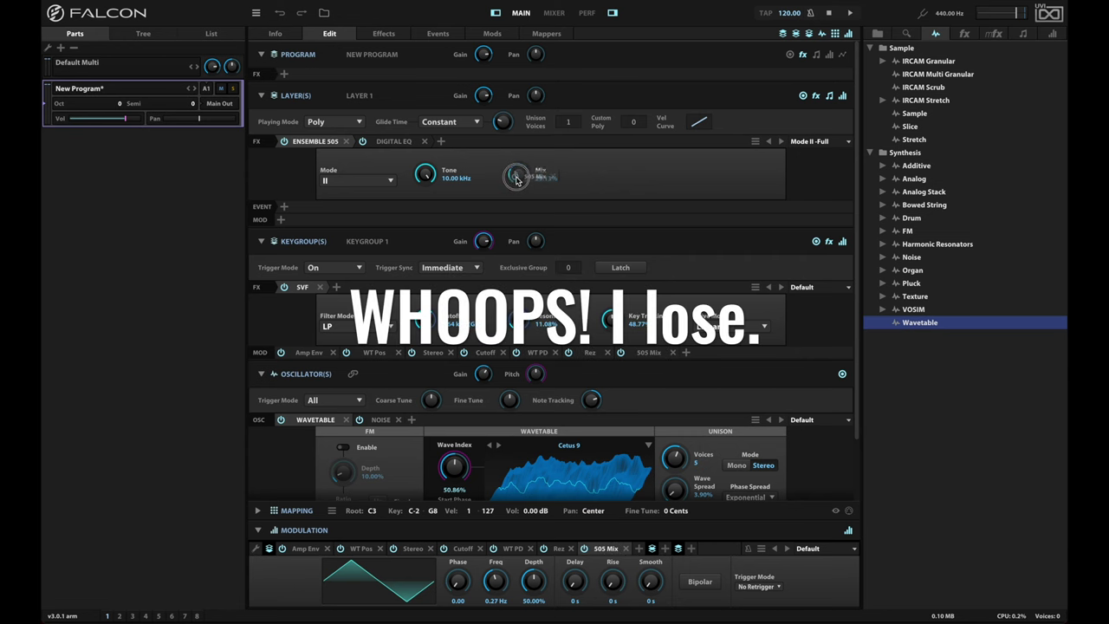
left_click_drag(606, 549, 604, 568)
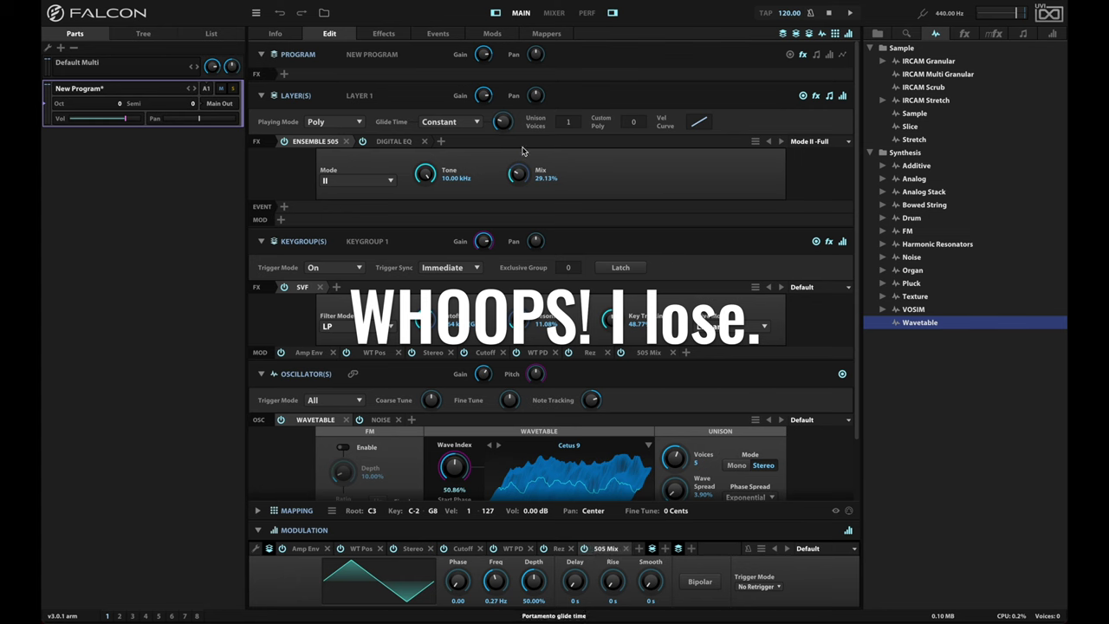
right_click(519, 176)
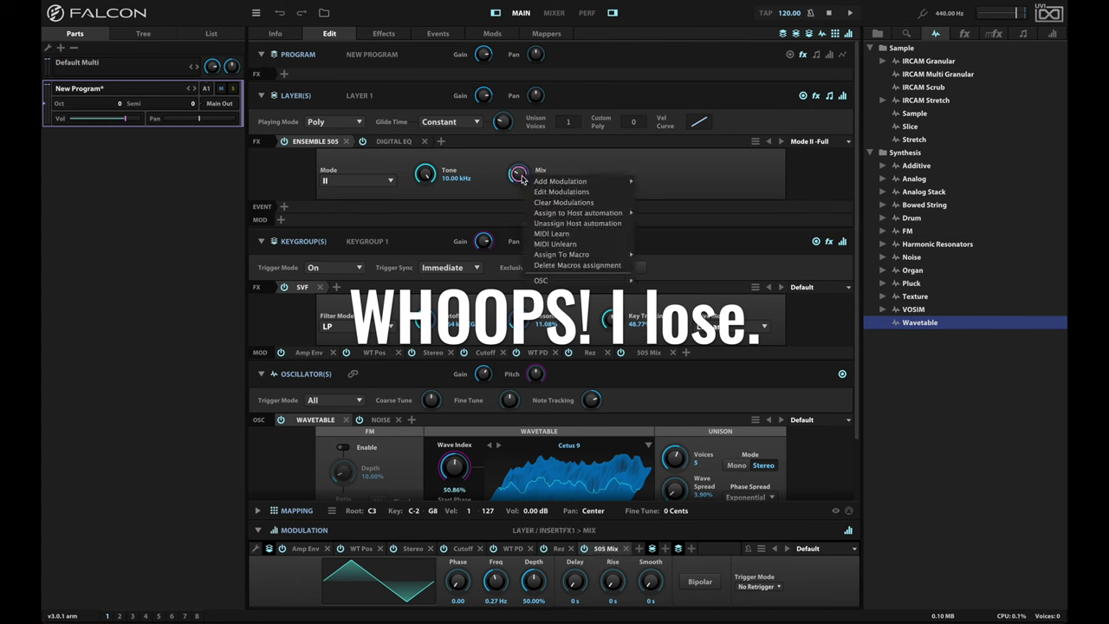
mouse_move(590, 182)
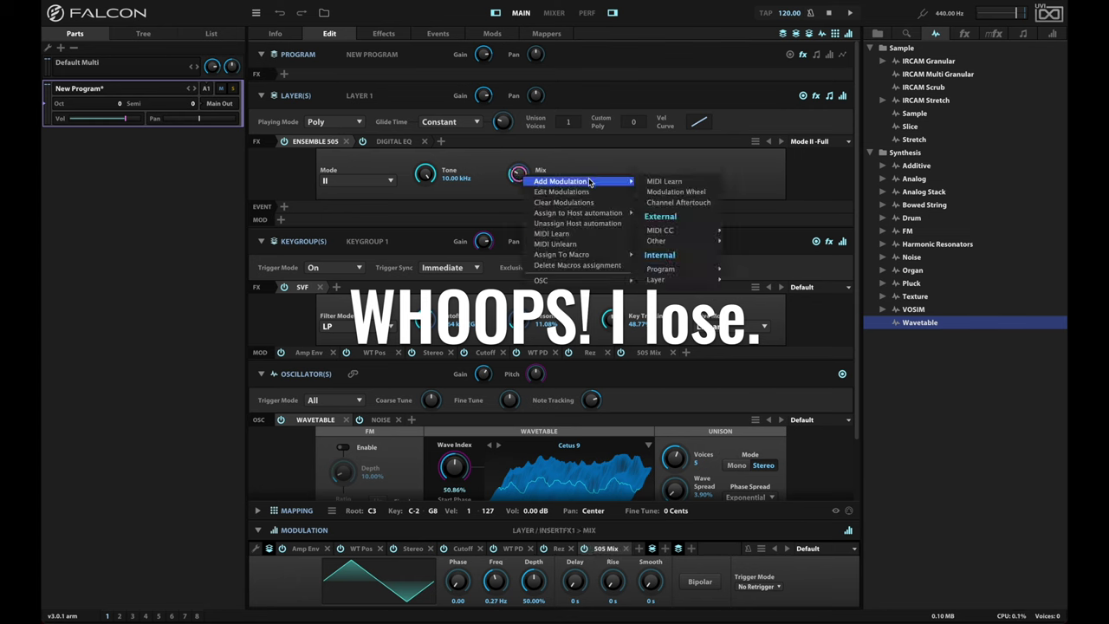
left_click(600, 171)
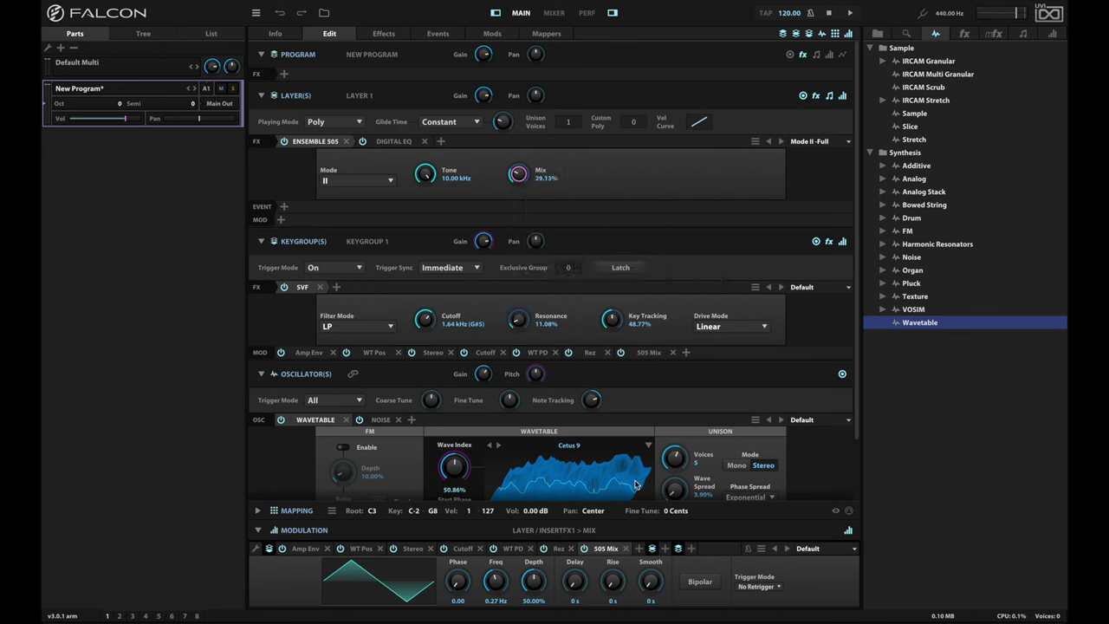
left_click(626, 548)
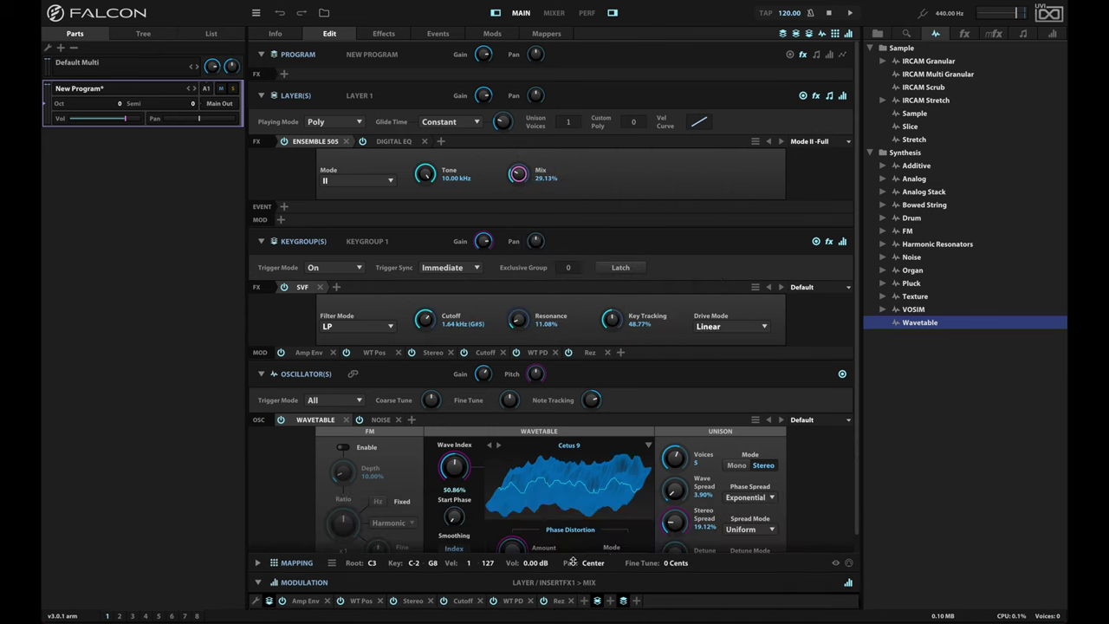
- Add an LFO to the layer with a Triangle waveform, turn off its Bipolar option and set its depth to 50%
left_click(610, 602)
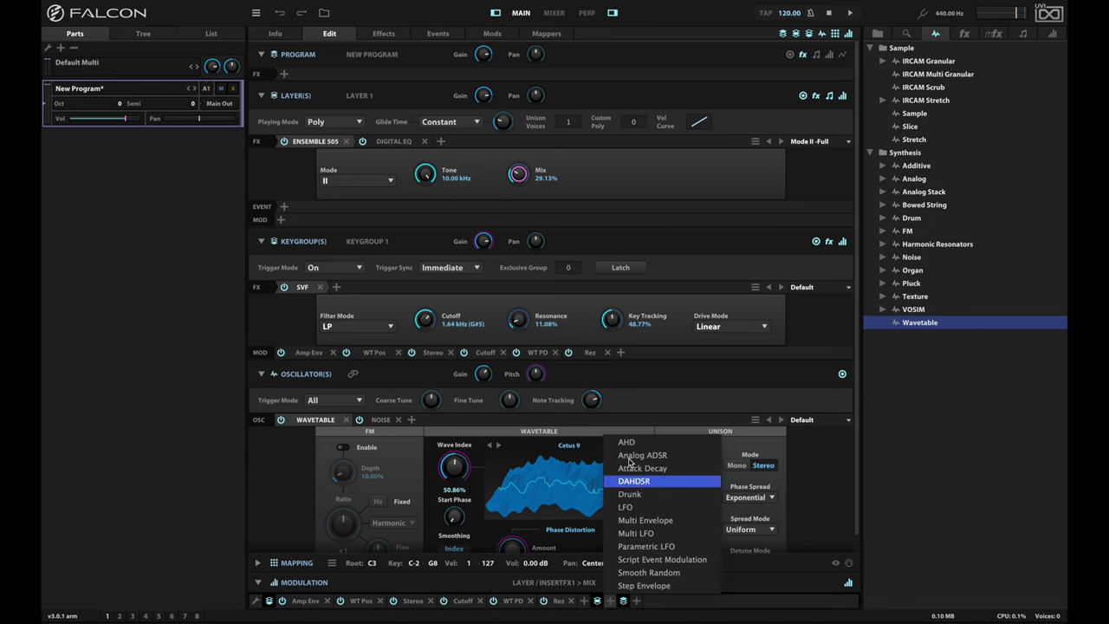
left_click(628, 507)
left_click(373, 595)
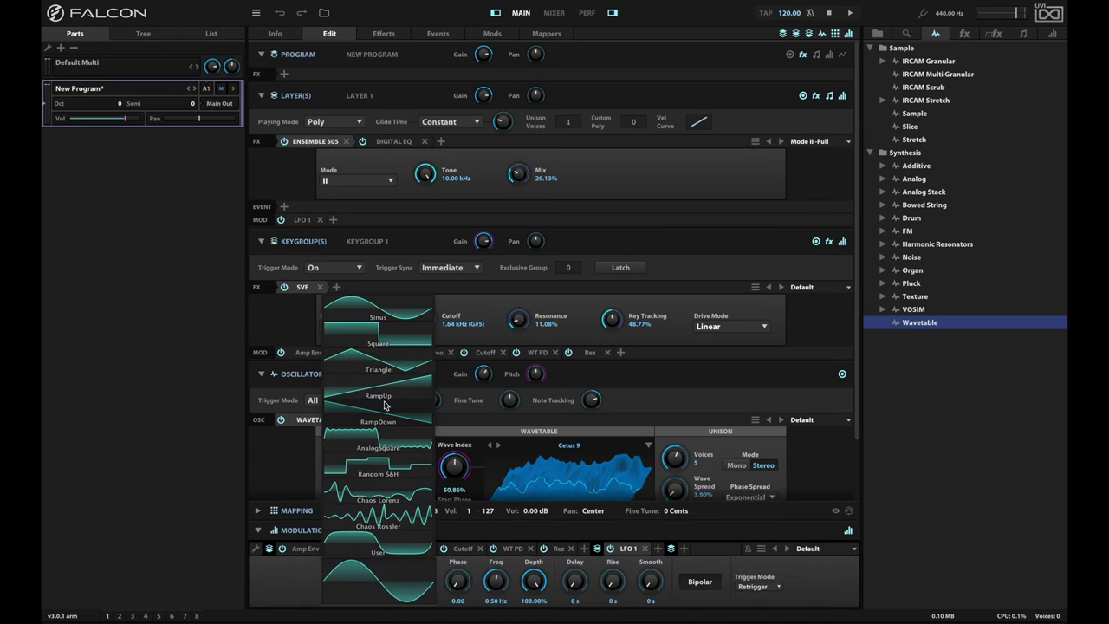
left_click(381, 365)
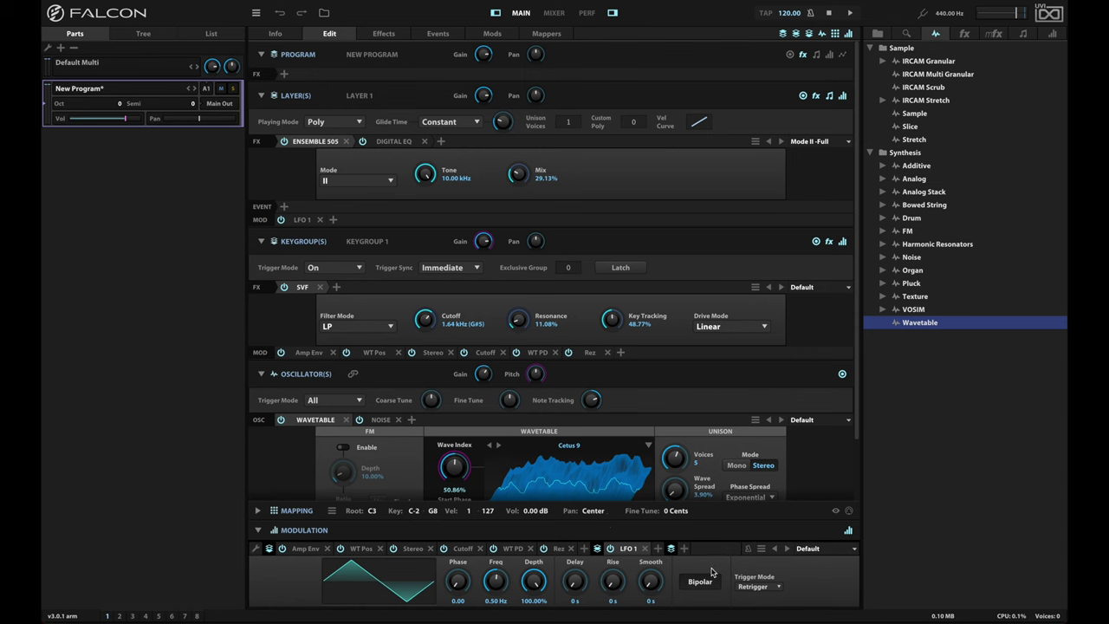
double_click(533, 582)
type("50")
key("Return")
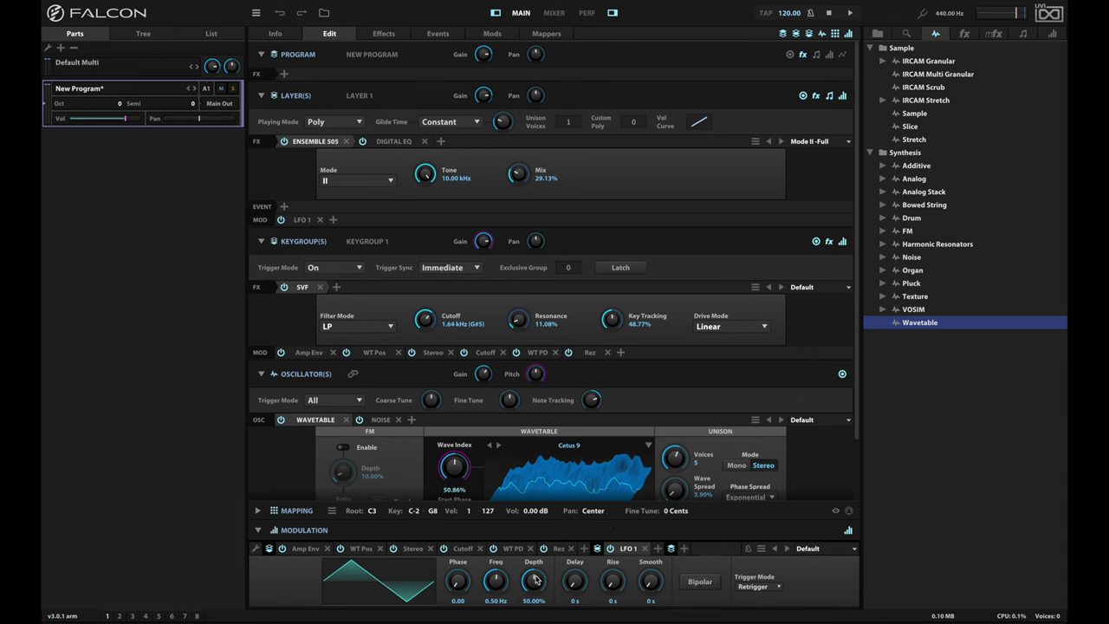
- Rename the layer's new LFO as 505 Mix
double_click(626, 549)
type("505 ")
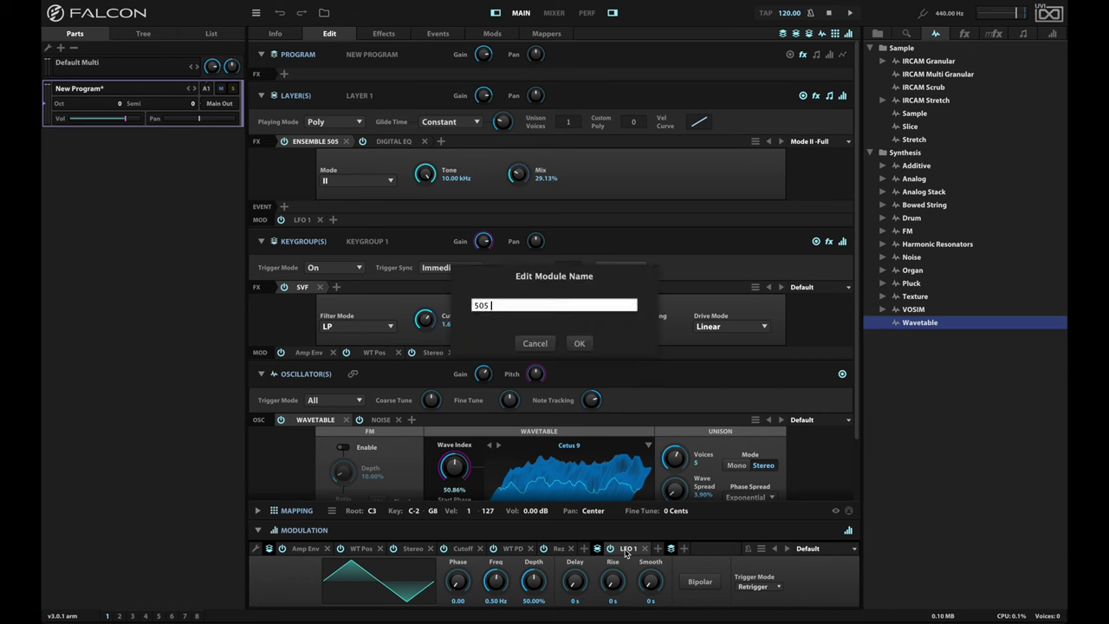
type("WMix")
key("Return")
- Assign the 505 Mix LFO to the Ensemble 505's Mix, slow it to 0.13 Hz and reduce the modulation amount
left_click_drag(632, 551, 519, 174)
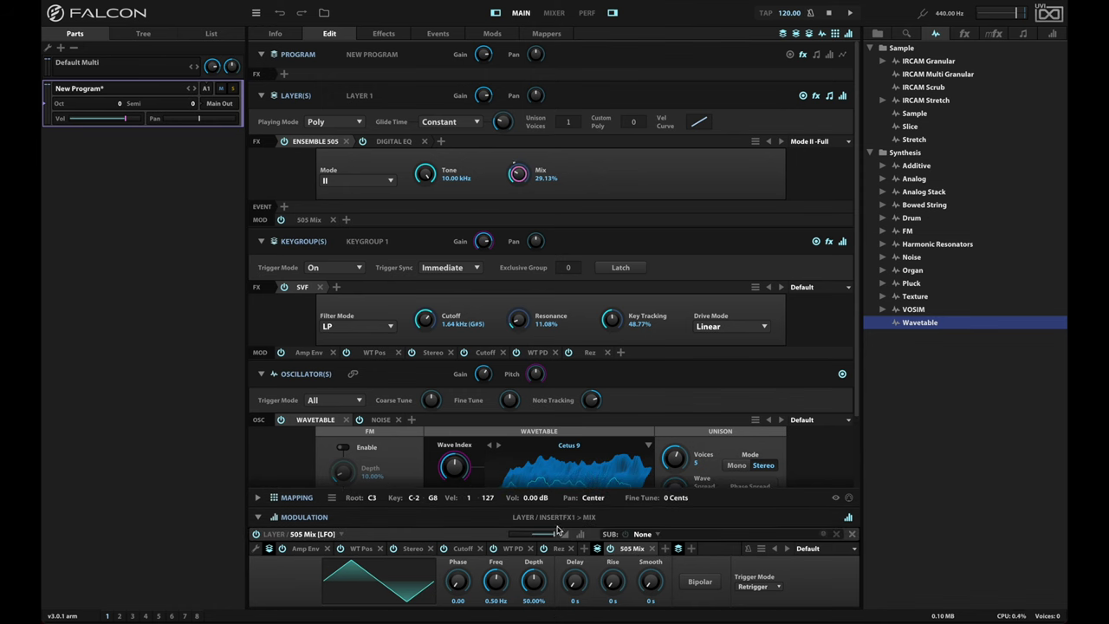
left_click_drag(495, 579, 495, 594)
left_click_drag(549, 532, 537, 536)
mouse_move(538, 531)
- Rename Layer 1 as WT in the instrument tree
left_click(147, 34)
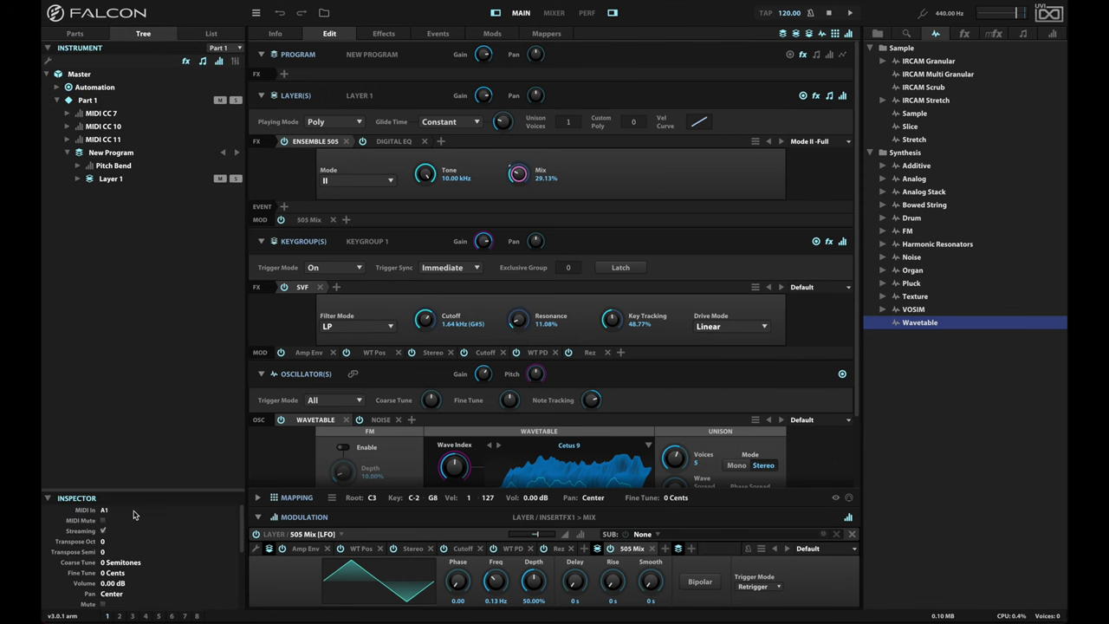
left_click(115, 180)
double_click(120, 510)
type("WT")
key("Return")
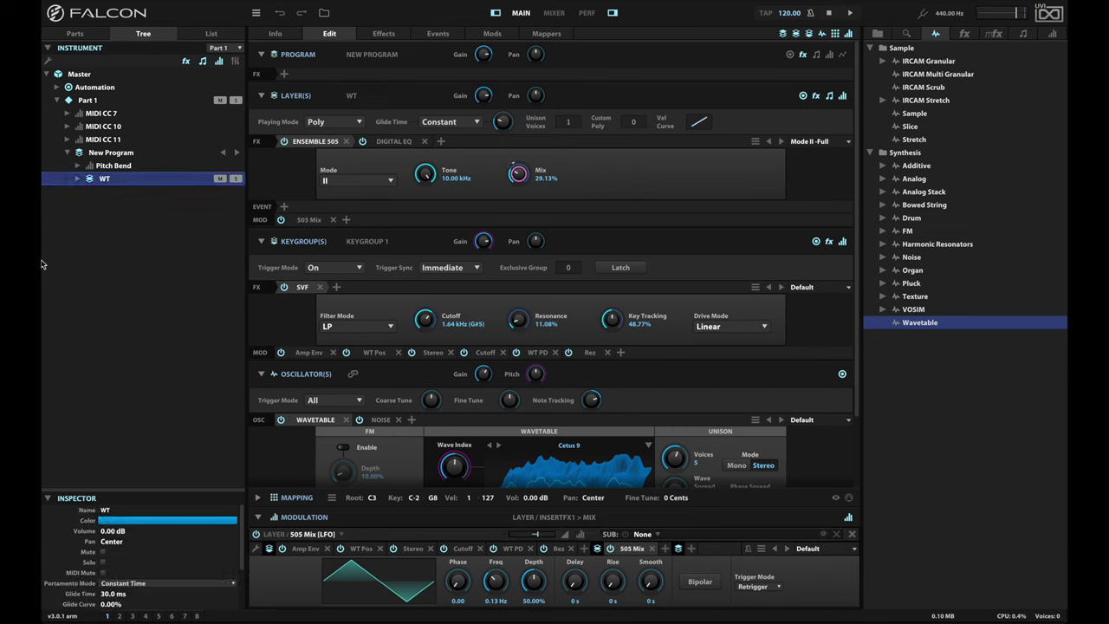
- Add a second layer to the program and name it Saws
right_click(114, 154)
left_click(148, 219)
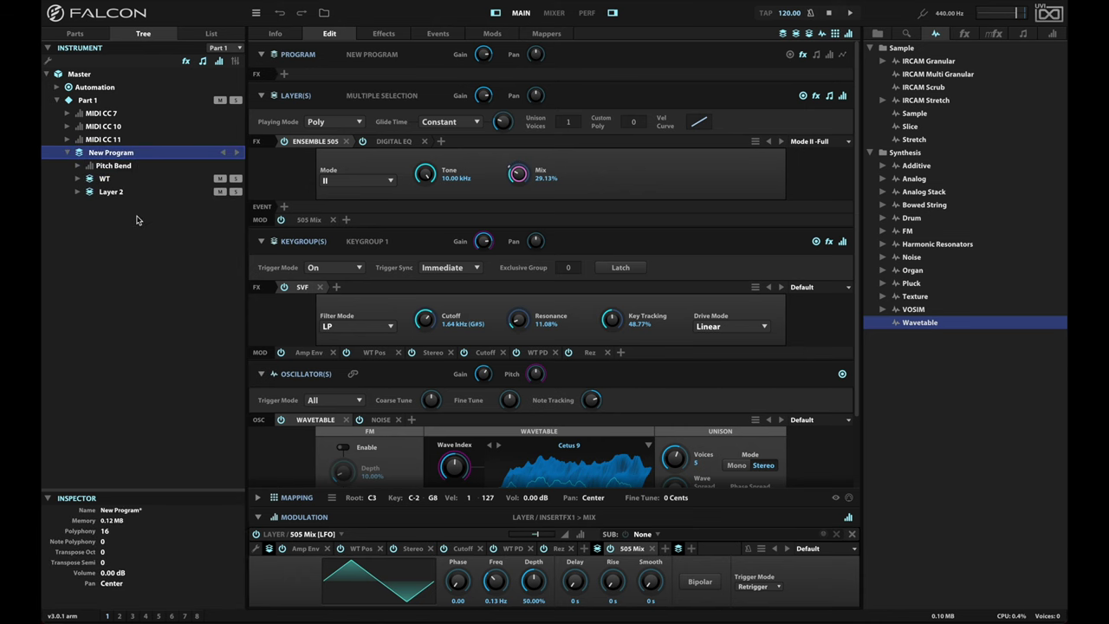
left_click(109, 191)
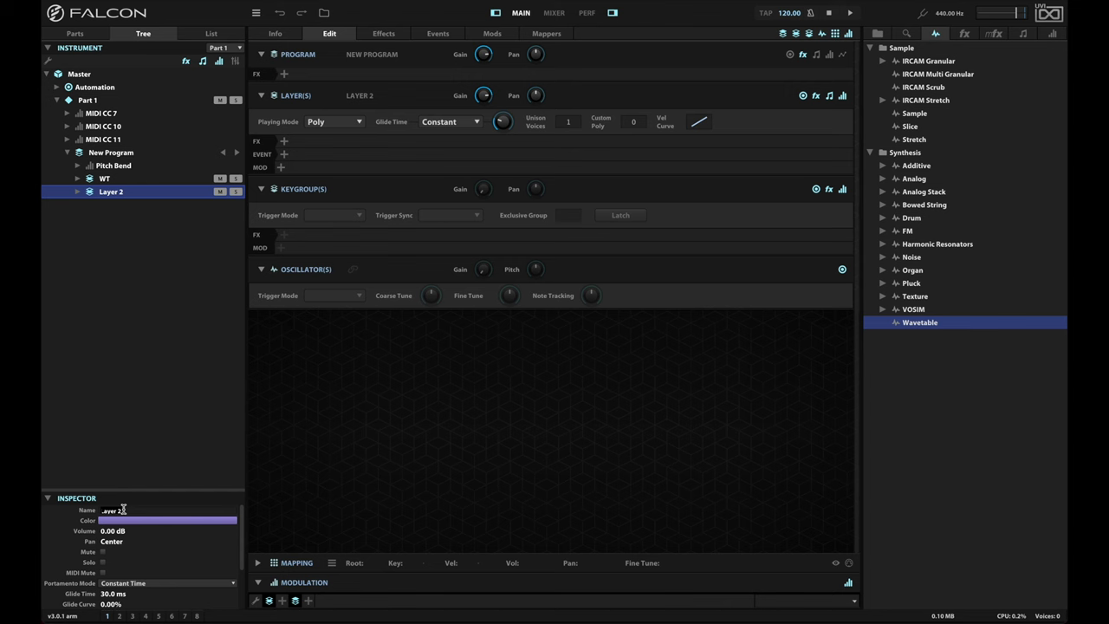
type("Saws")
key("Return")
- Add a Wavetable oscillator to the Saws layer, mapped across the whole keyboard from C-2 to G8
left_click(258, 565)
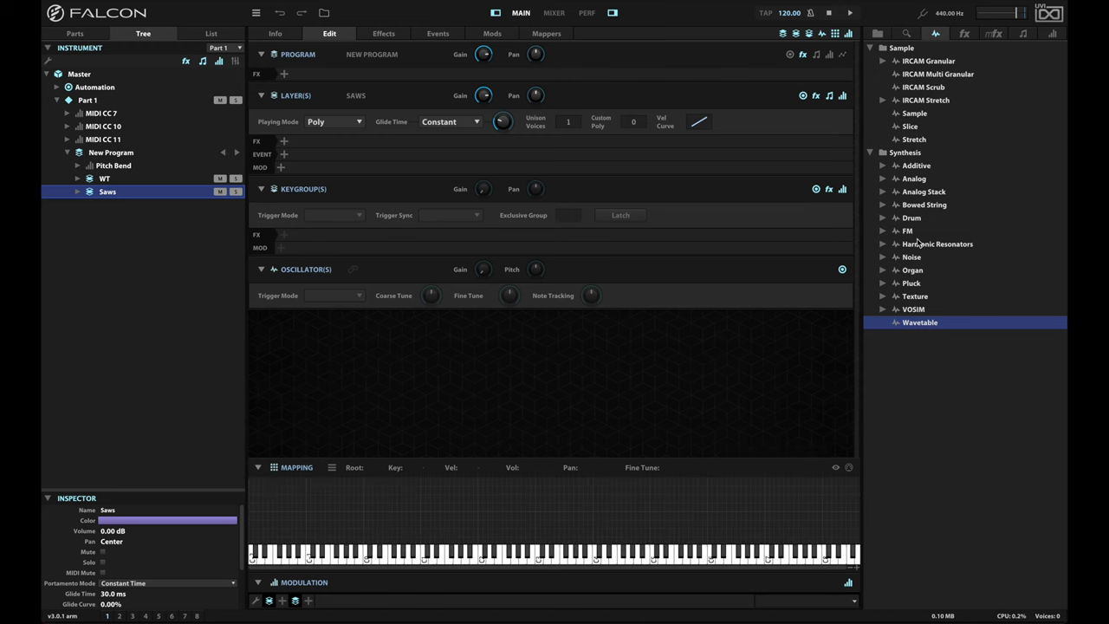
left_click_drag(921, 179, 404, 479)
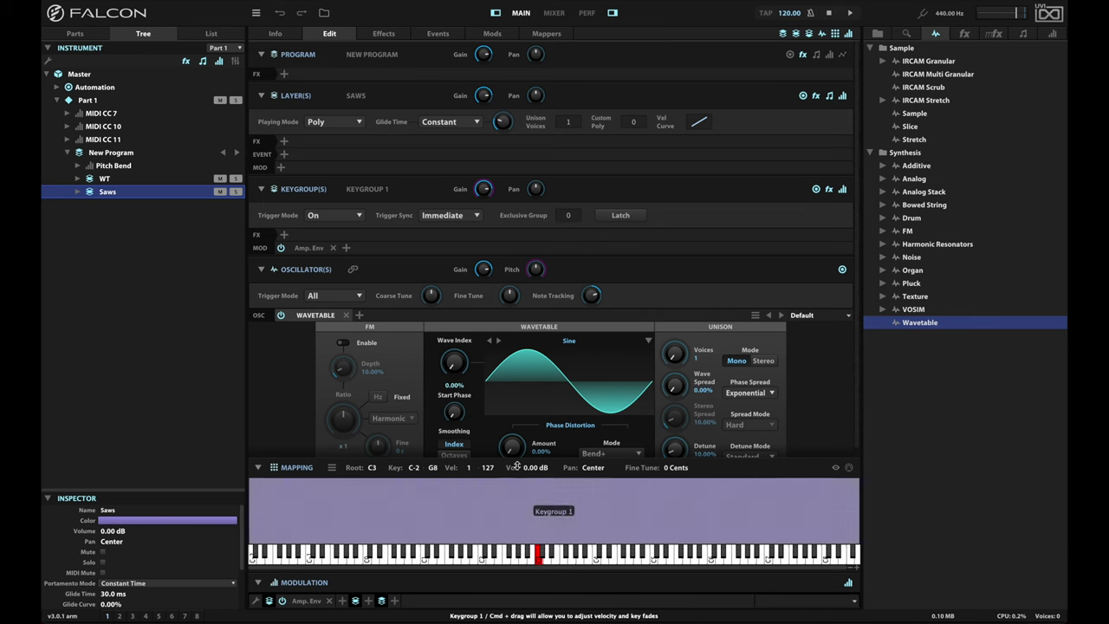
left_click(259, 468)
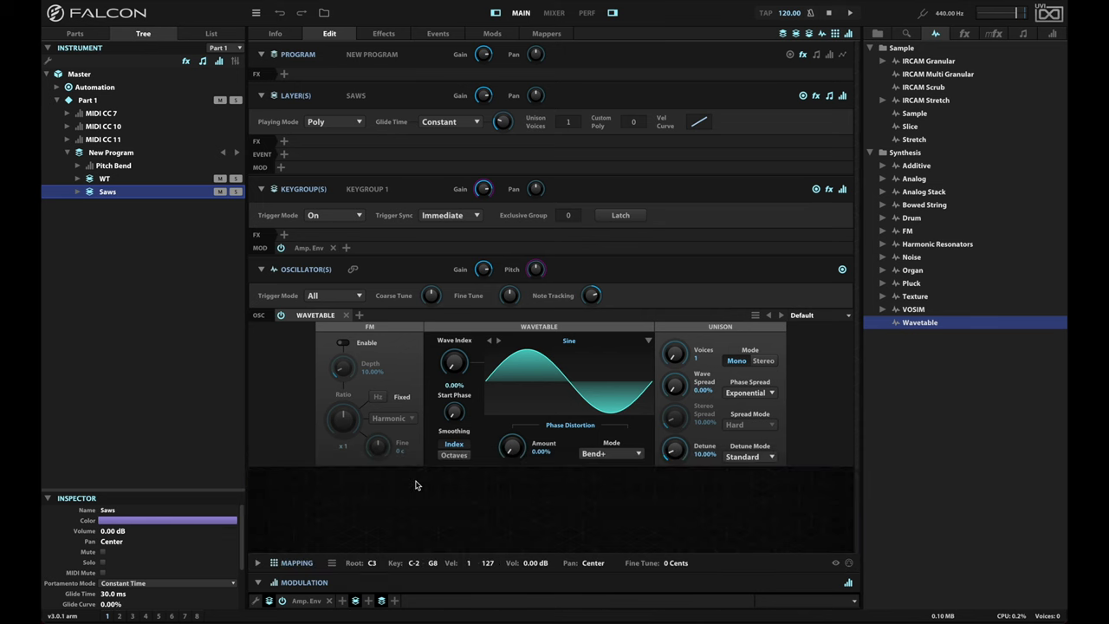
- Load the Dyna Saw waveform from the Sawtooth category into the Saws layer's wavetable oscillator
left_click(576, 344)
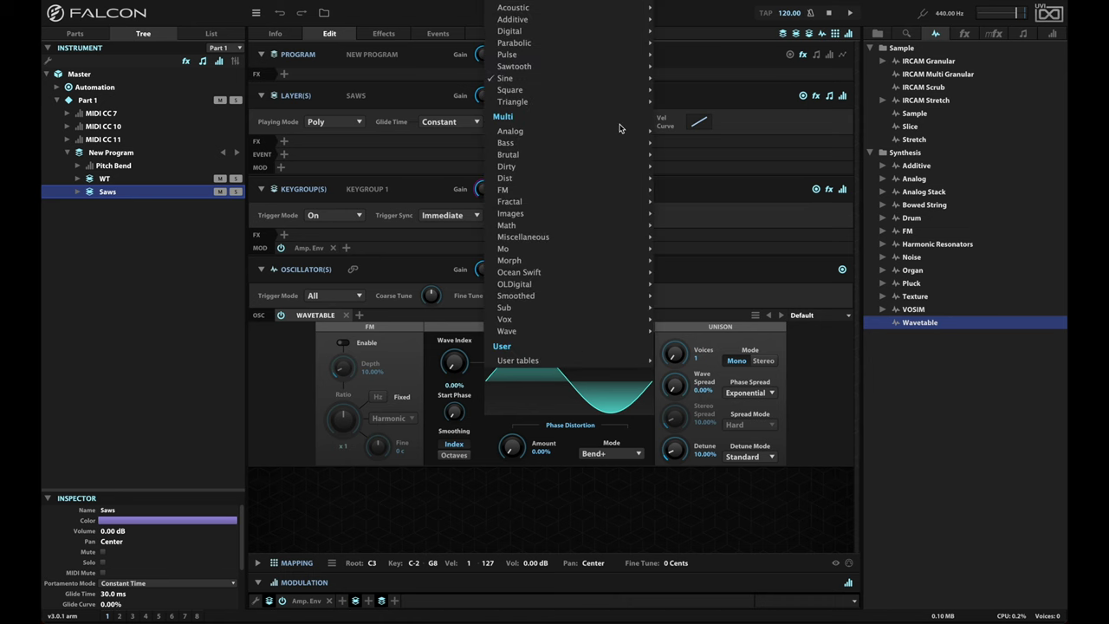
mouse_move(620, 134)
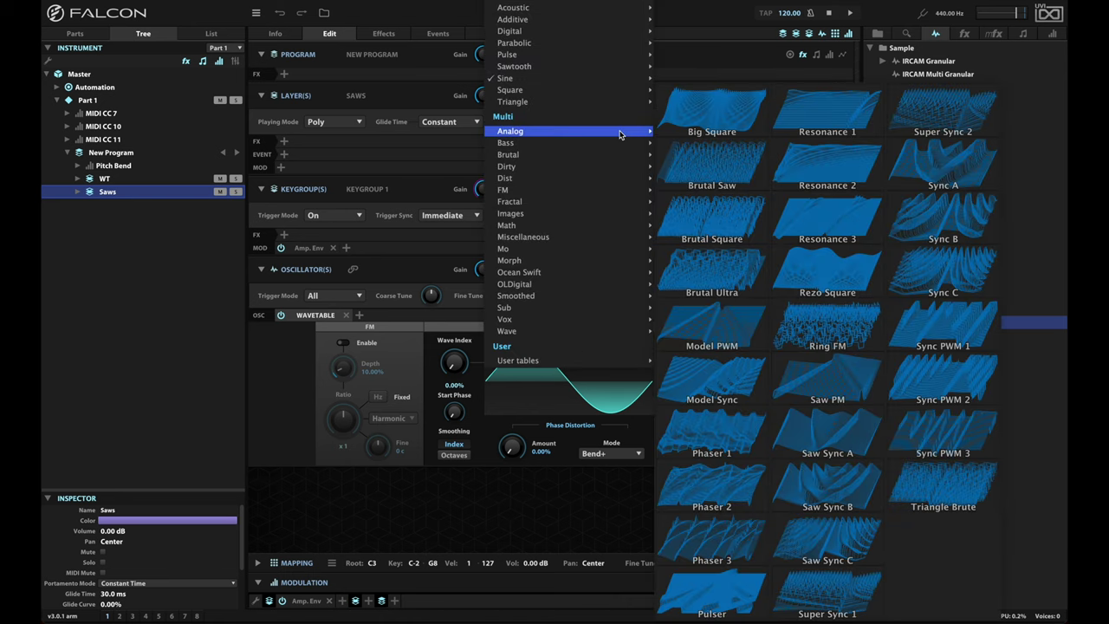
mouse_move(579, 64)
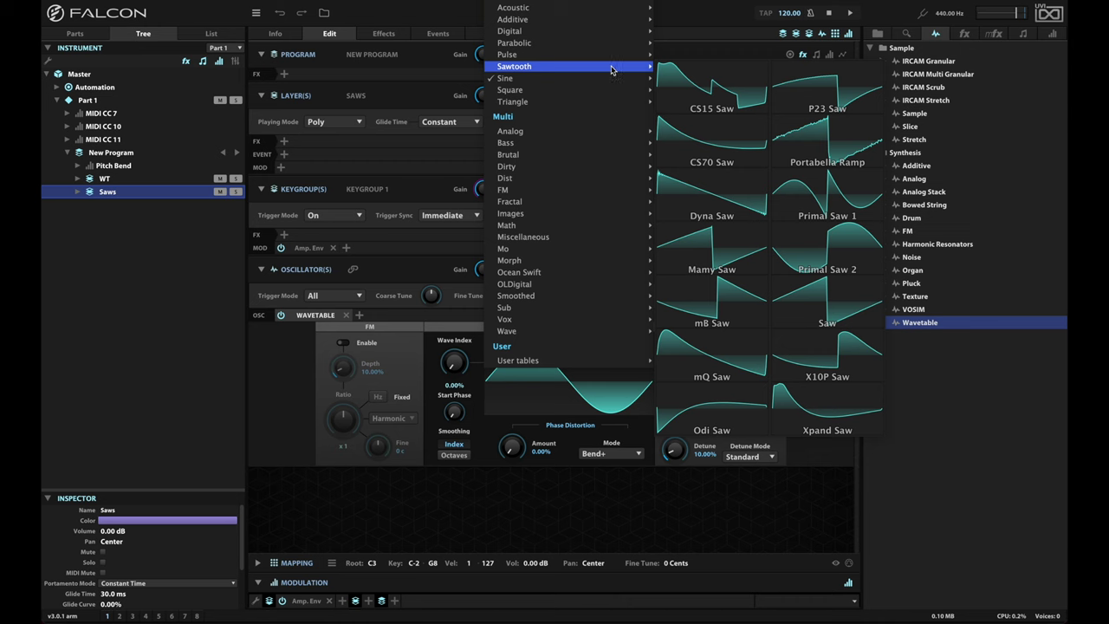
left_click(685, 192)
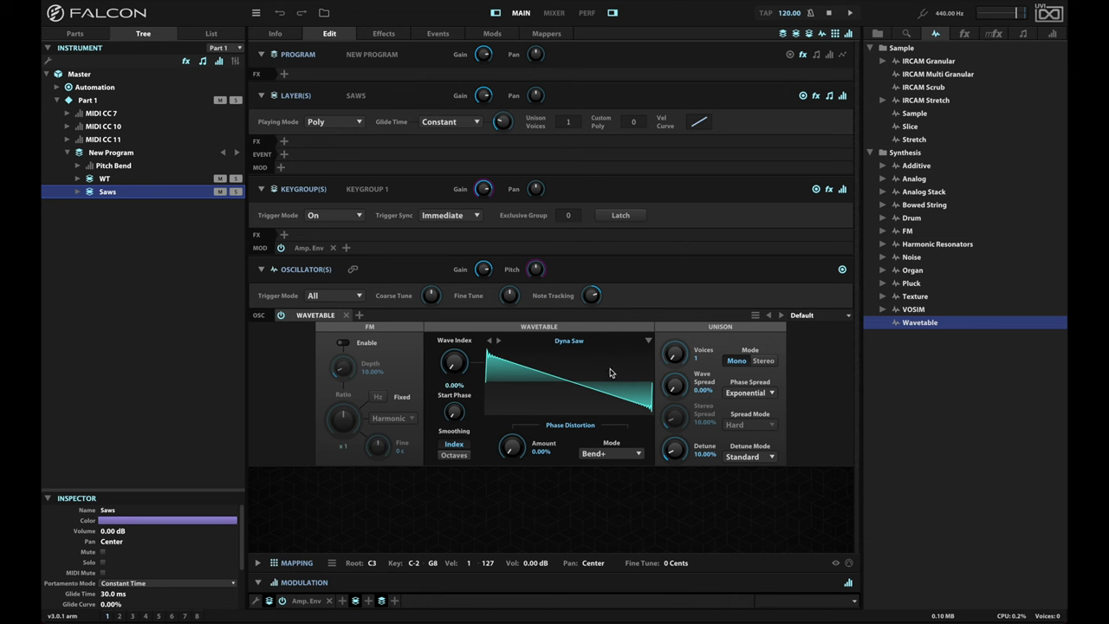
- Set the oscillator's unison to Stereo with 3 voices, 13.17% stereo spread, 22.21% detune and Uniform spread mode
left_click(761, 361)
left_click_drag(674, 351, 679, 304)
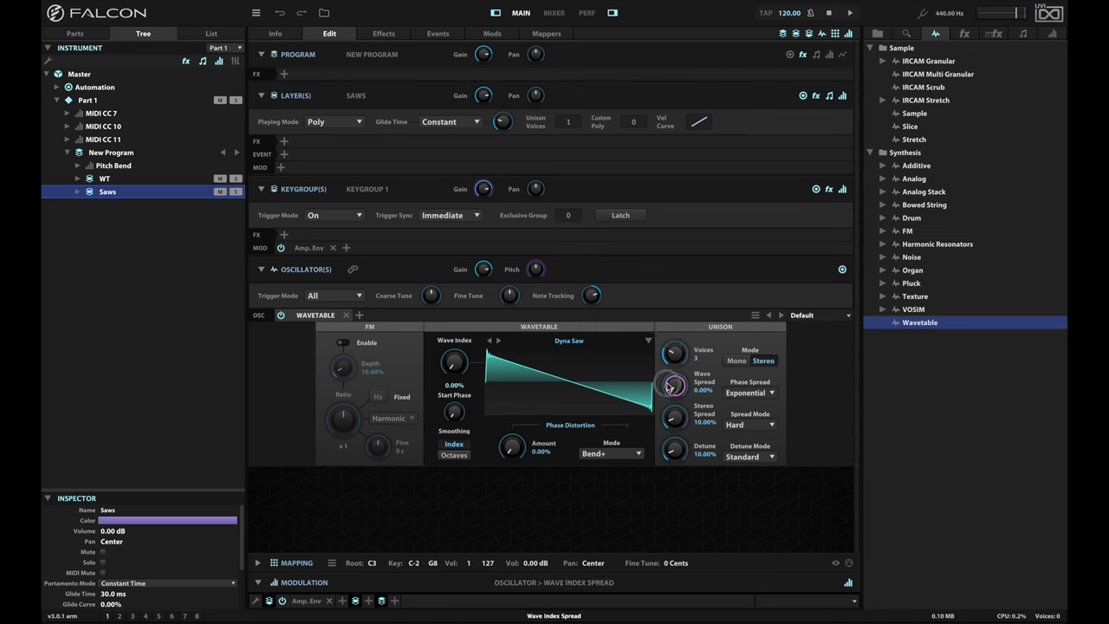
mouse_move(674, 423)
left_mouse_down()
mouse_move(674, 449)
mouse_move(674, 427)
left_mouse_up()
left_click(748, 425)
left_click(746, 437)
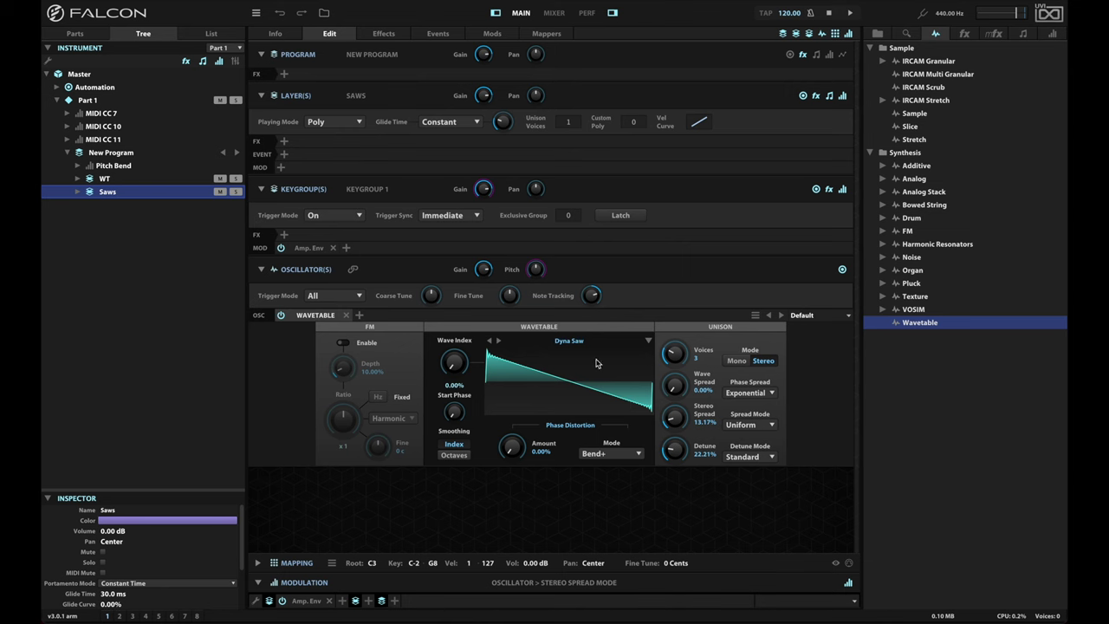
- Replace the Saws keygroup's amp envelope with a DAHDSR and paste the WT layer's Amp Env settings into it
left_click(303, 600)
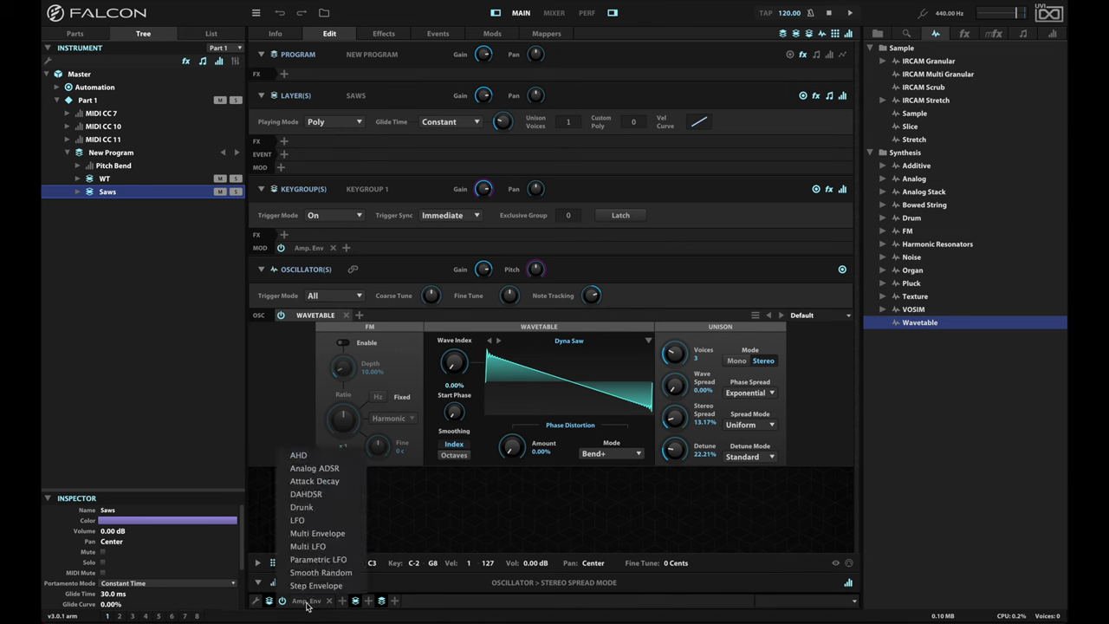
left_click(307, 494)
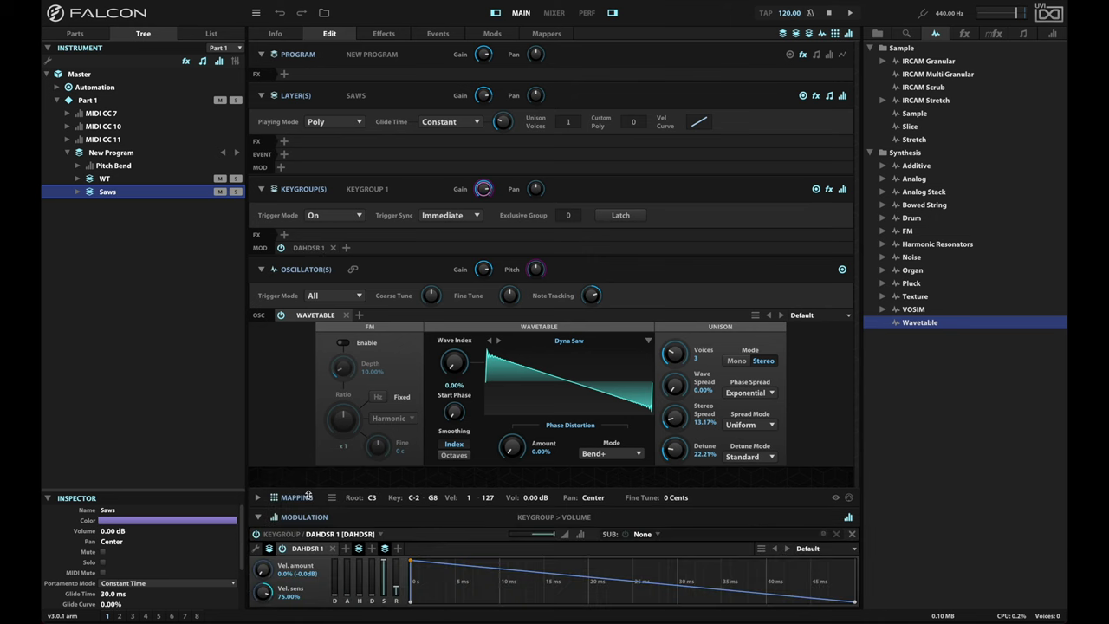
left_click(110, 179)
left_click(306, 549)
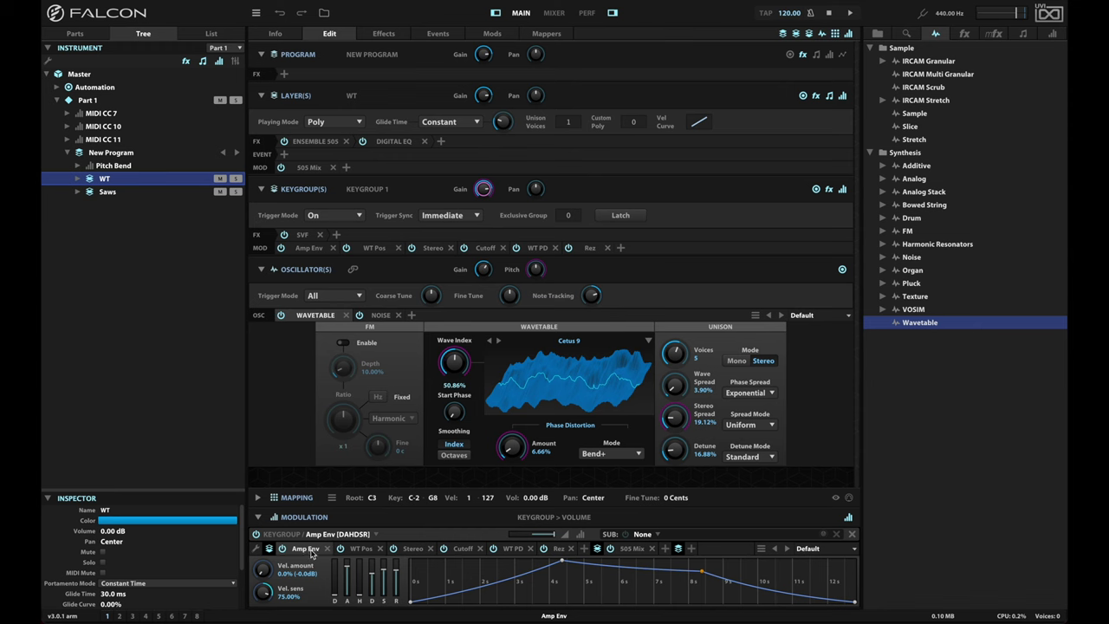
left_click(761, 548)
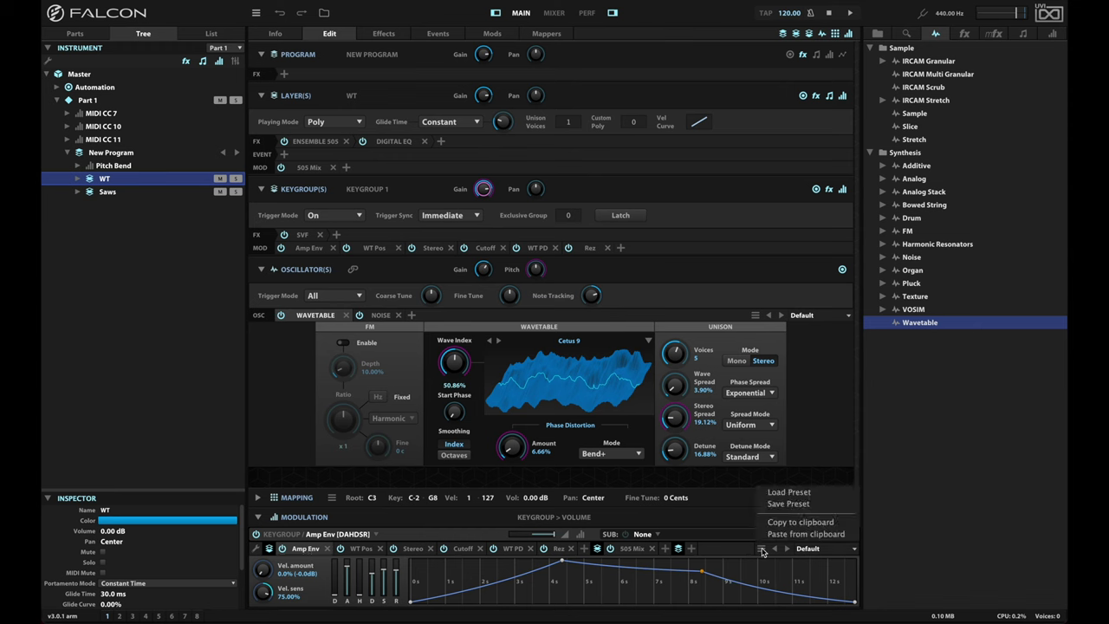
left_click(760, 550)
left_click(761, 550)
left_click(792, 523)
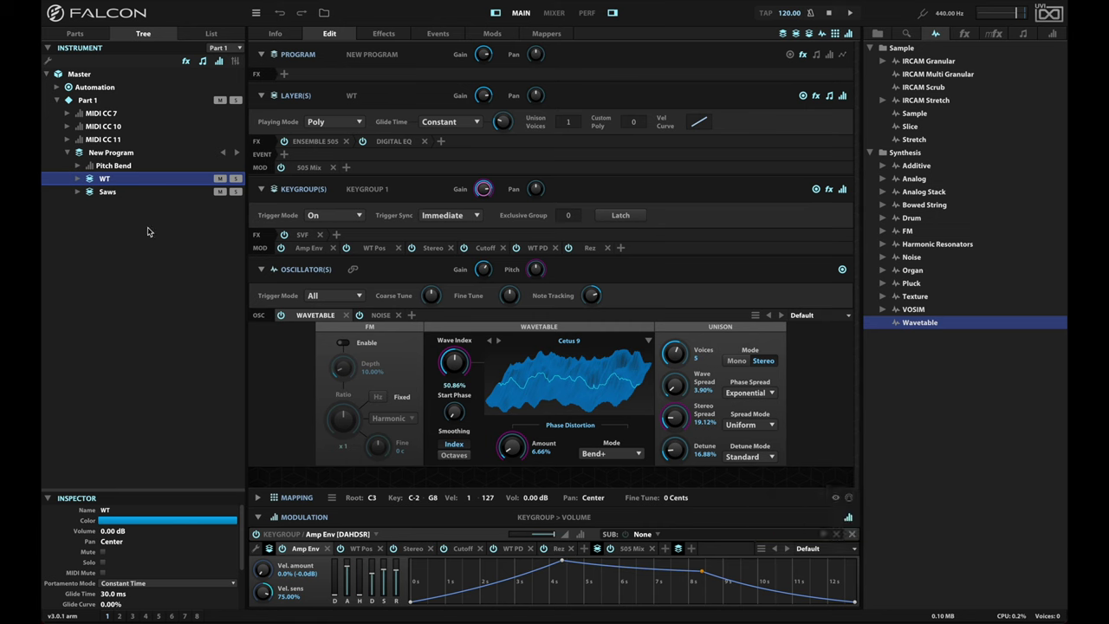
left_click(124, 193)
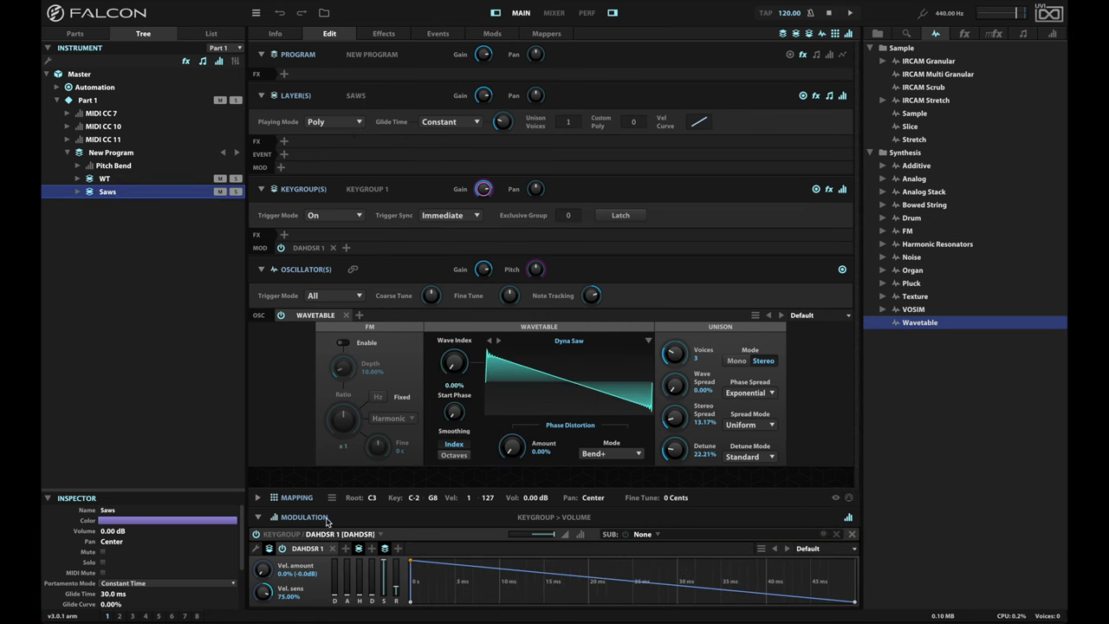
left_click(761, 550)
left_click(776, 534)
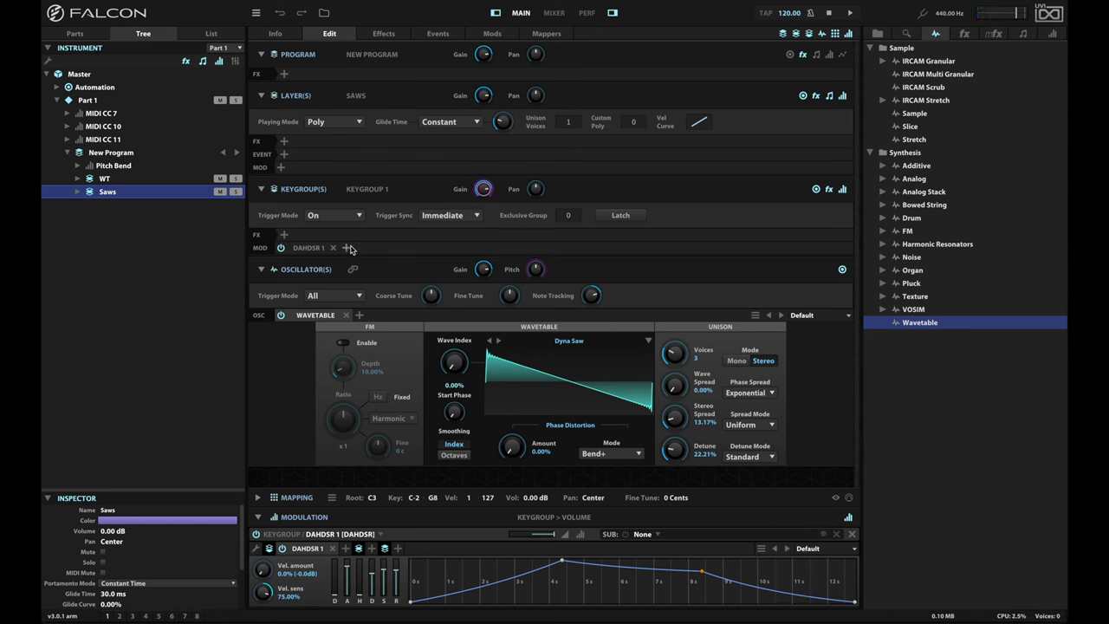
- Insert a VCF-20 Dual filter in the Saws keygroup's effects
left_click(284, 235)
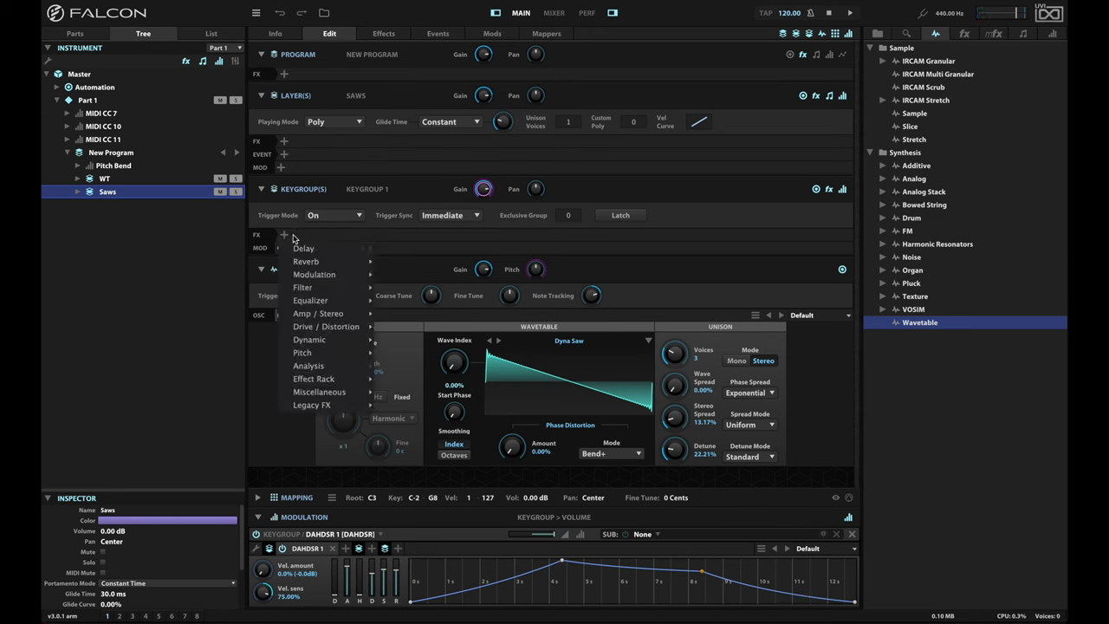
mouse_move(356, 287)
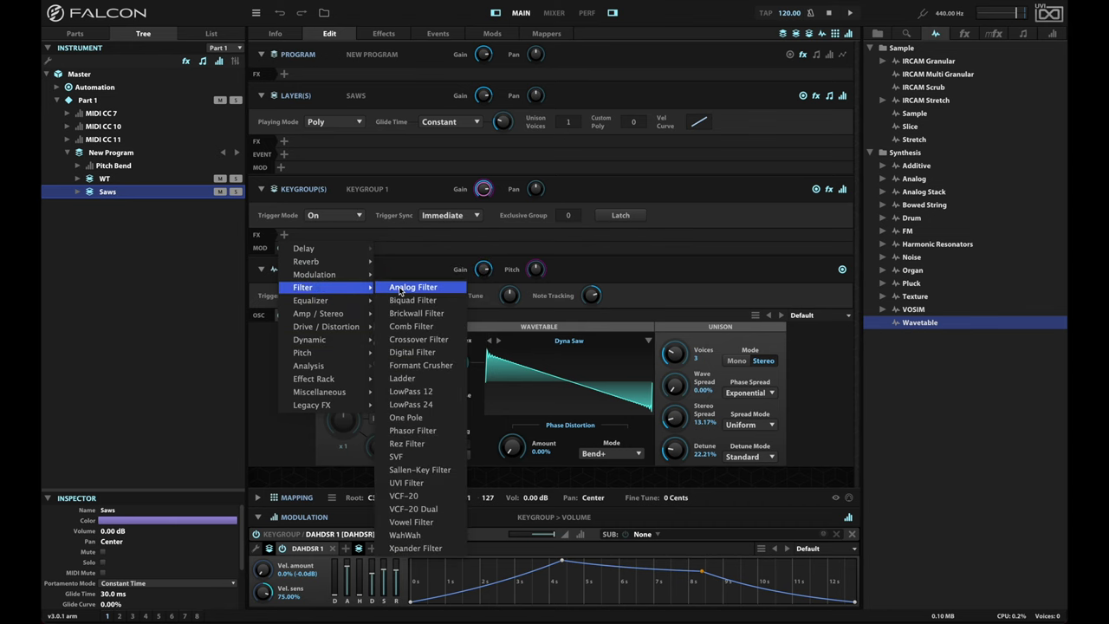
left_click(403, 508)
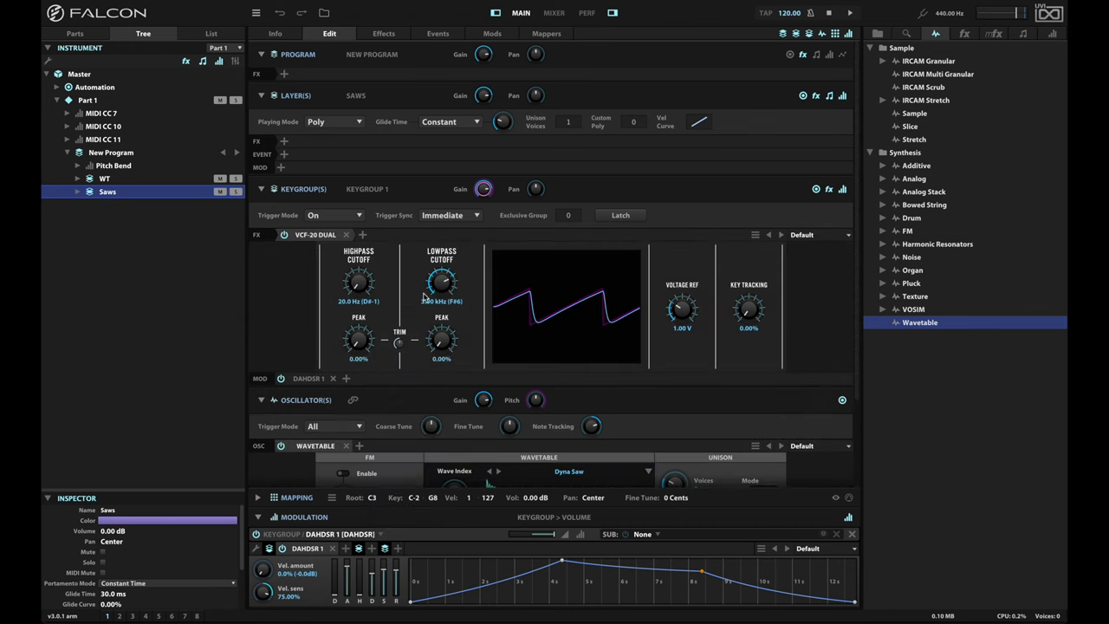
- Set the VCF-20 Dual's highpass cutoff to 60.7 Hz with 12.06% peak, and its lowpass cutoff to 1.11 kHz with 20.44% peak
left_click_drag(359, 284, 357, 260)
left_click_drag(358, 342, 358, 325)
left_click_drag(363, 285, 363, 299)
left_click_drag(358, 342, 357, 341)
left_click_drag(359, 293, 358, 284)
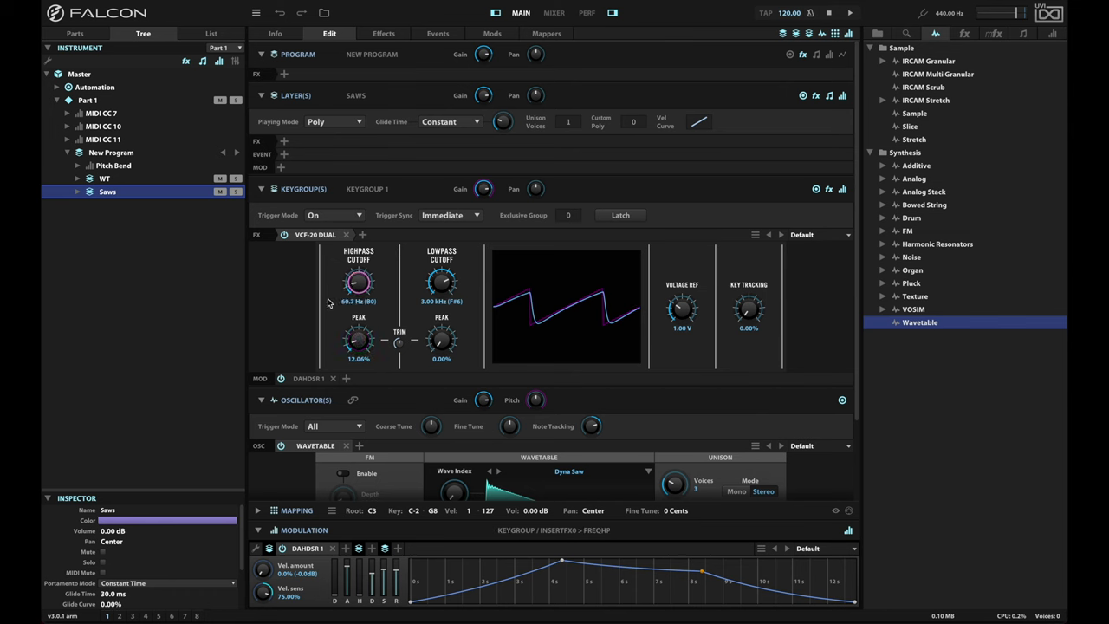
left_click_drag(443, 291, 445, 322)
left_click(443, 350)
left_click_drag(444, 283, 448, 286)
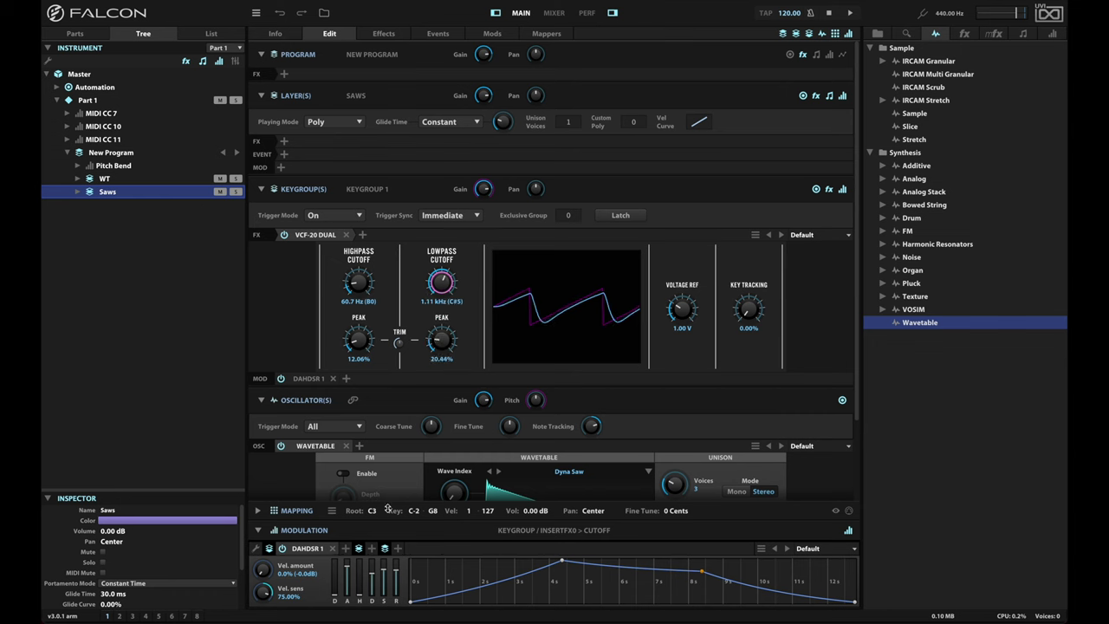
- Add an LFO to the Saws keygroup with a Triangle waveform, 0.11 Hz frequency and 50% depth
left_click(351, 549)
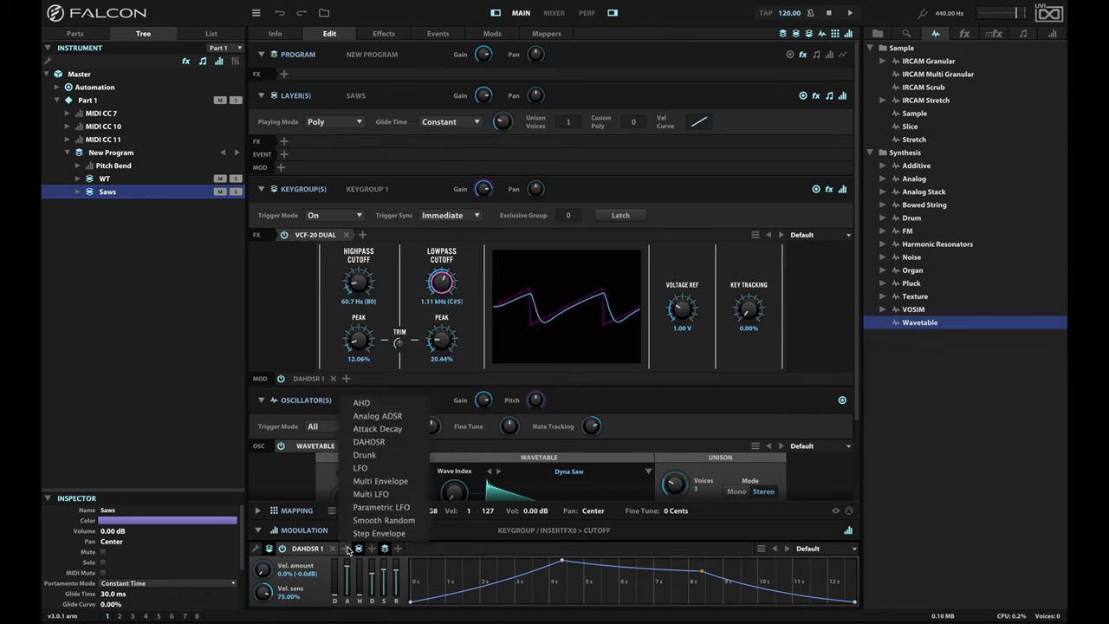
left_click(388, 474)
left_click(376, 584)
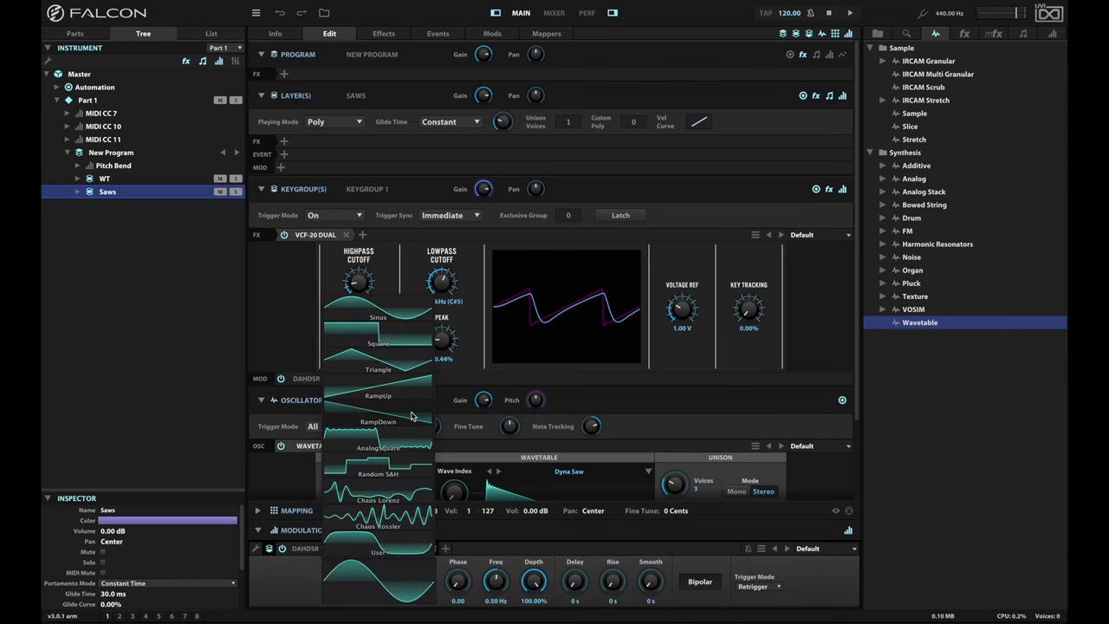
left_click(392, 368)
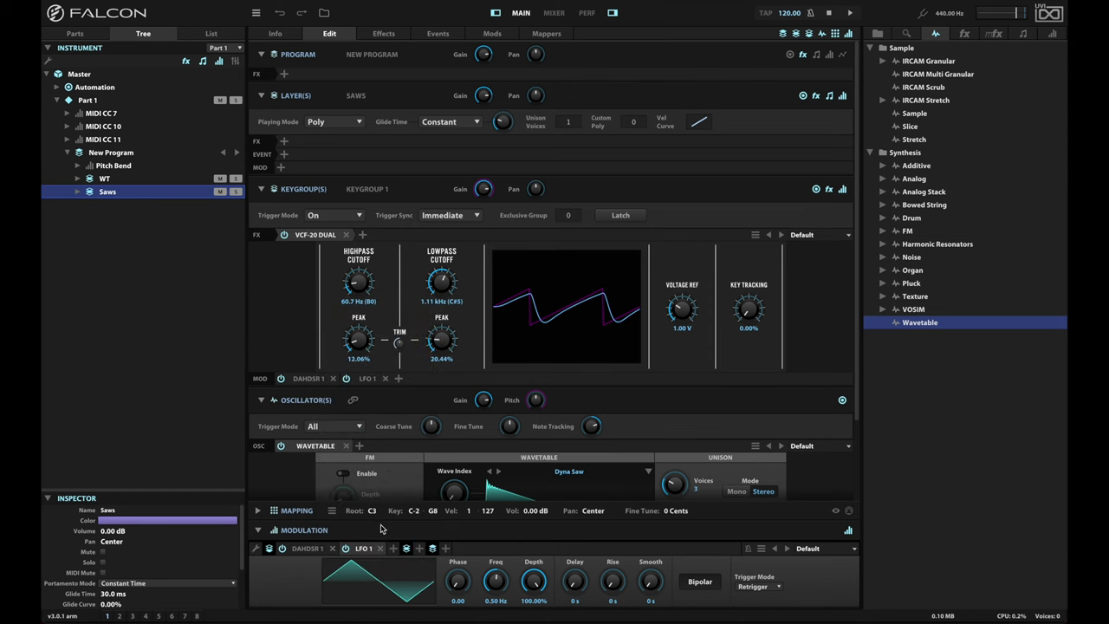
left_click_drag(498, 579, 503, 615)
double_click(535, 581)
type("50")
key("Return")
- Rename the Saws keygroup's LFO as Cutt
double_click(362, 551)
key("ctrl+a")
type("Cutt")
key("Return")
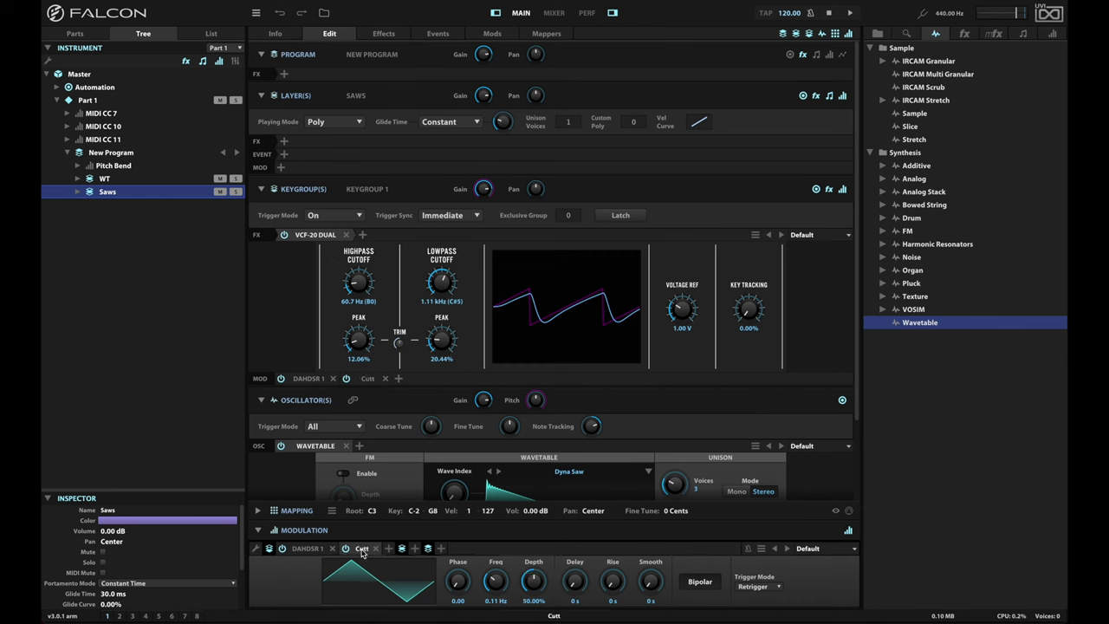
- Rename the Saws keygroup's LFO as Cutoff and assign it to the VCF-20 Dual's lowpass cutoff with a ratio of about 0.24
double_click(362, 551)
key("ctrl+a")
type("Cutoff")
key("Return")
left_click_drag(362, 551, 438, 286)
left_click_drag(546, 534, 538, 535)
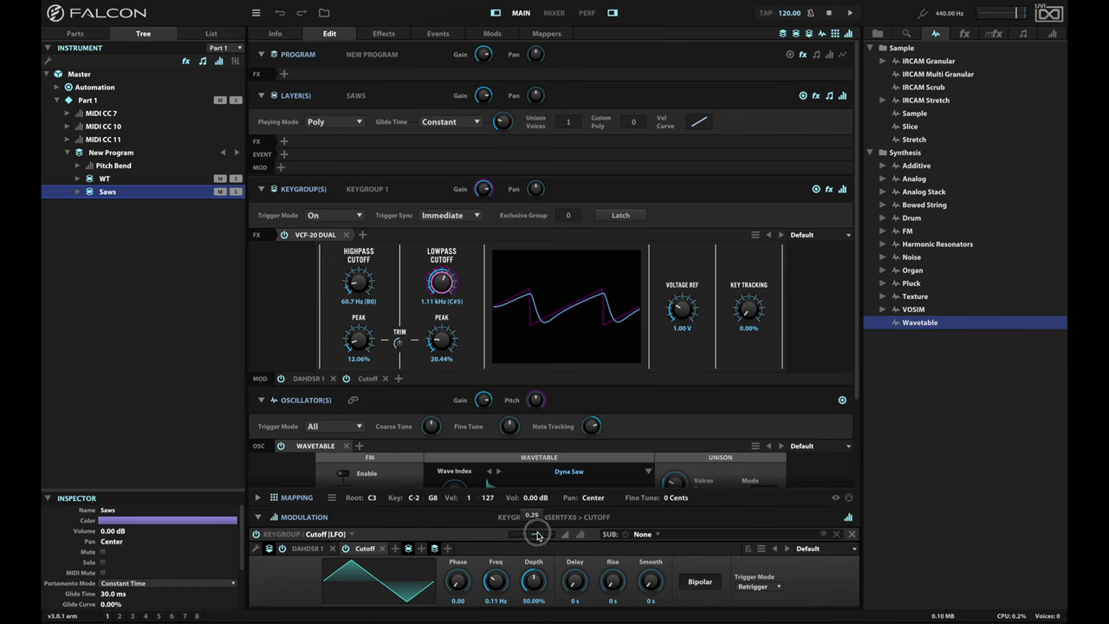
left_click_drag(536, 534, 536, 534)
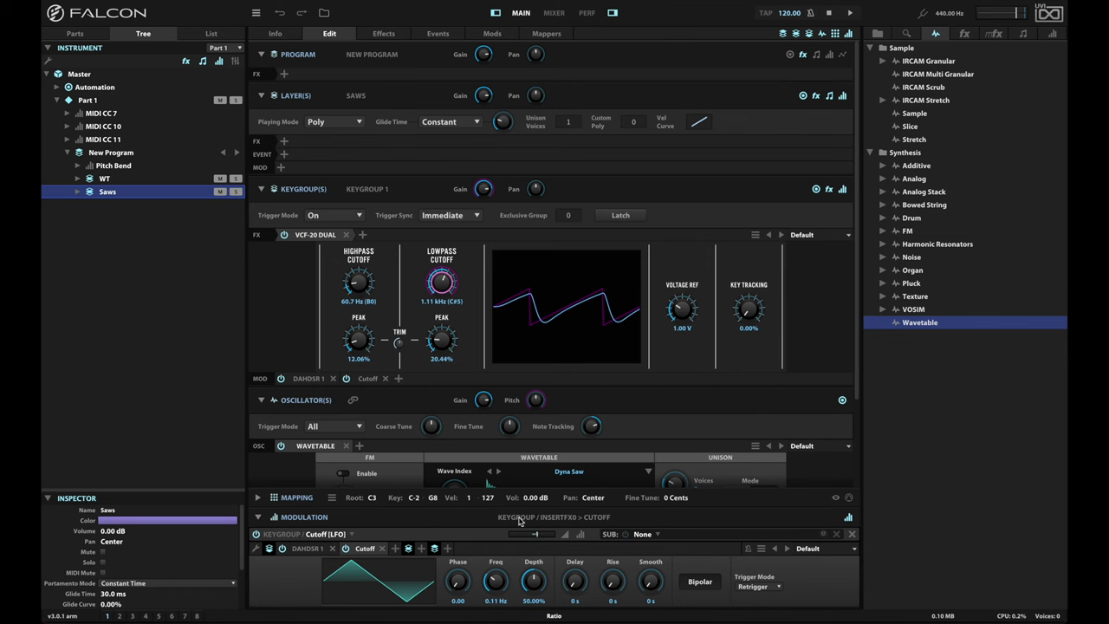
- Mute the WT layer and set the Saws VCF-20 Dual's lowpass cutoff to 1.17 kHz
left_click(220, 179)
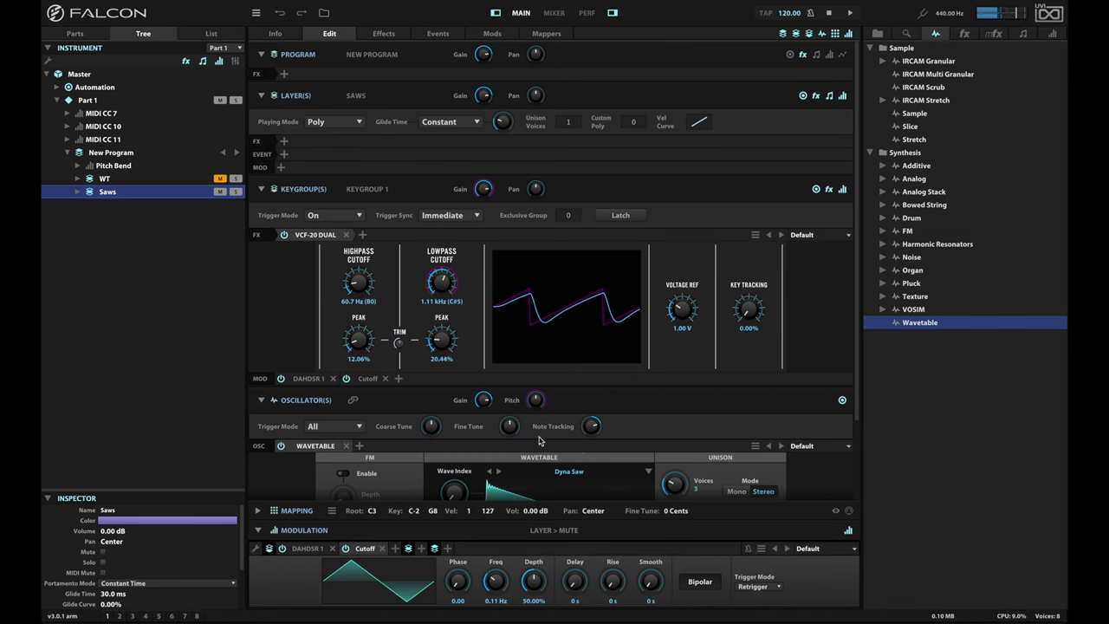
left_click_drag(441, 284, 441, 280)
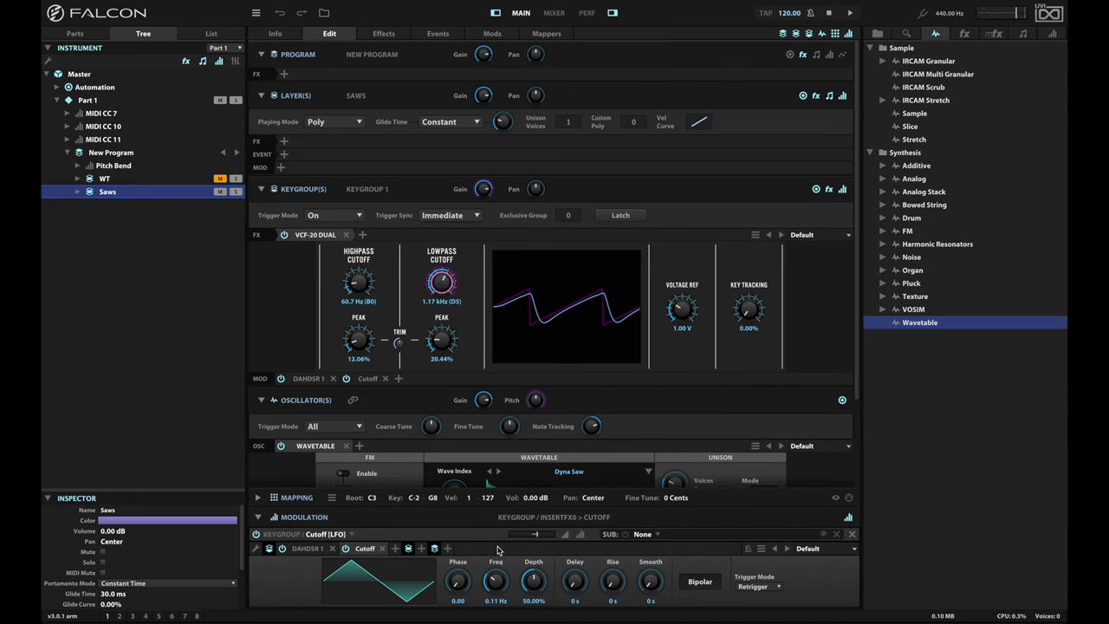
- Add a second LFO to the Saws keygroup with a Chaos Lorenz waveform and 50% depth
left_click(395, 549)
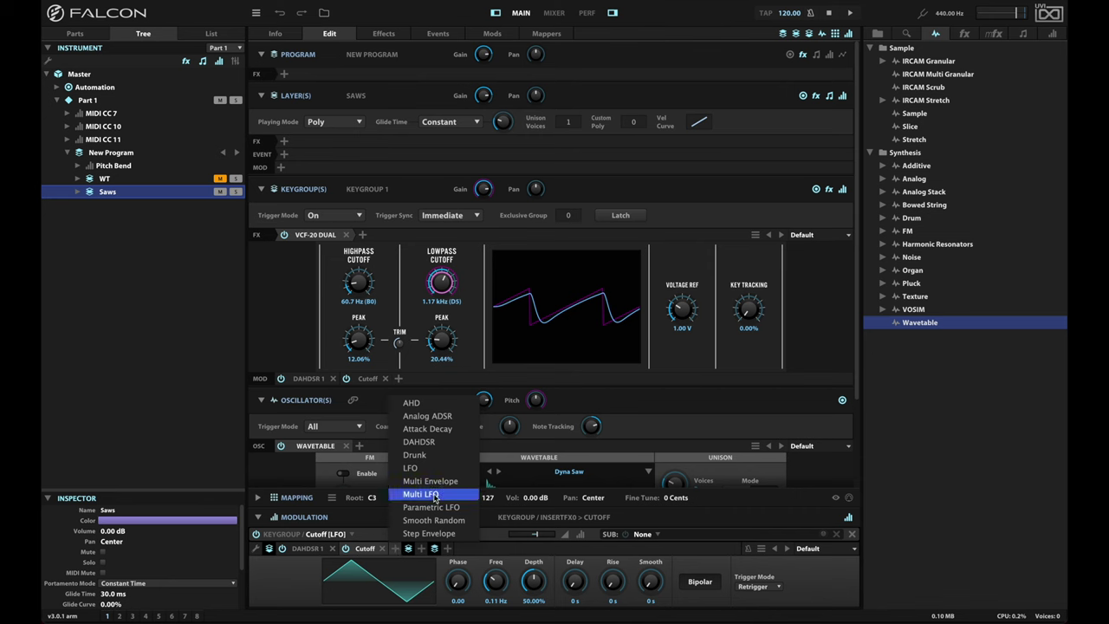
left_click(492, 553)
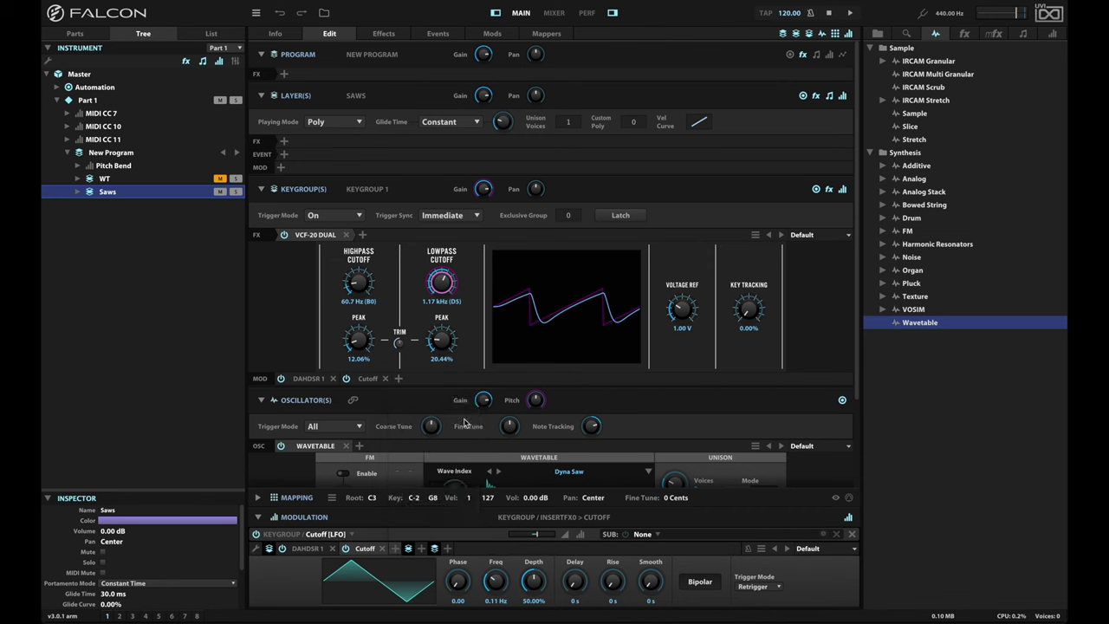
left_click(395, 549)
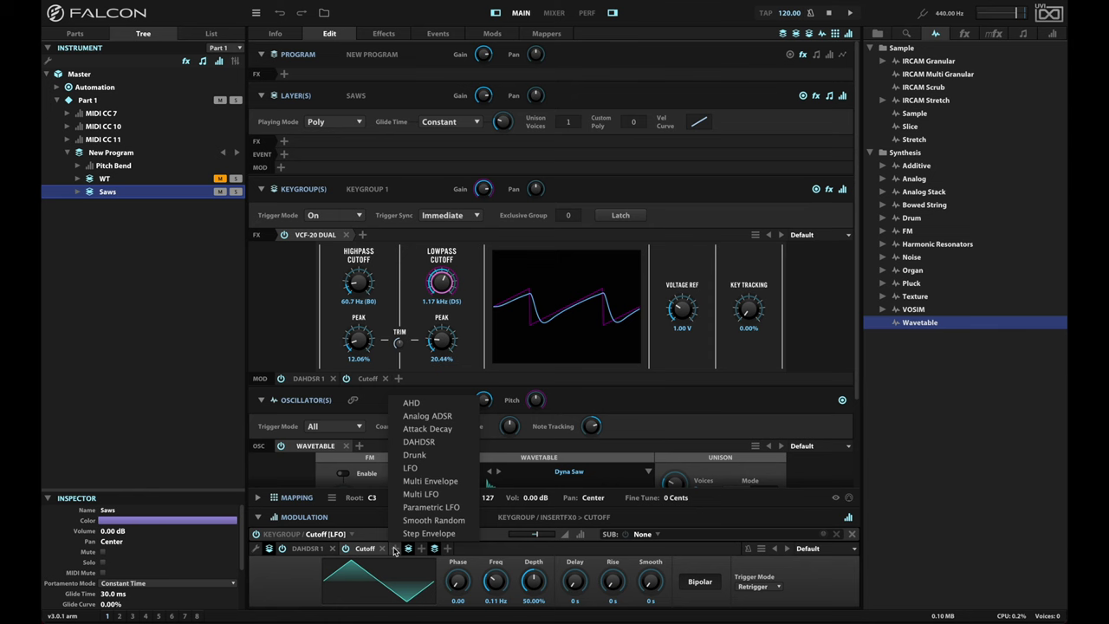
left_click(420, 469)
left_click(377, 583)
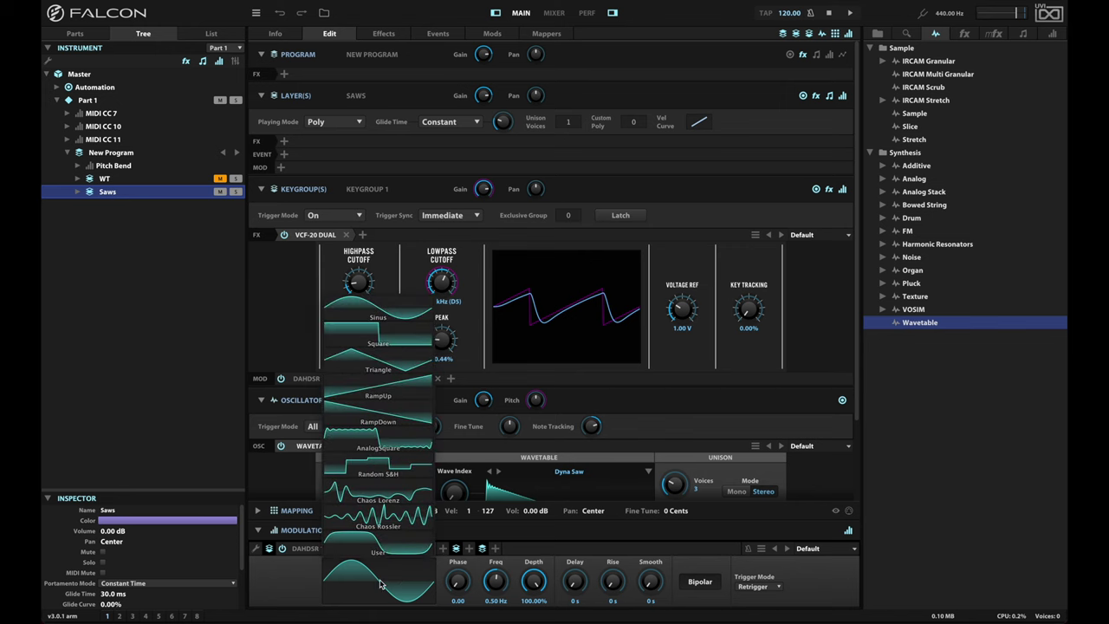
left_click(379, 497)
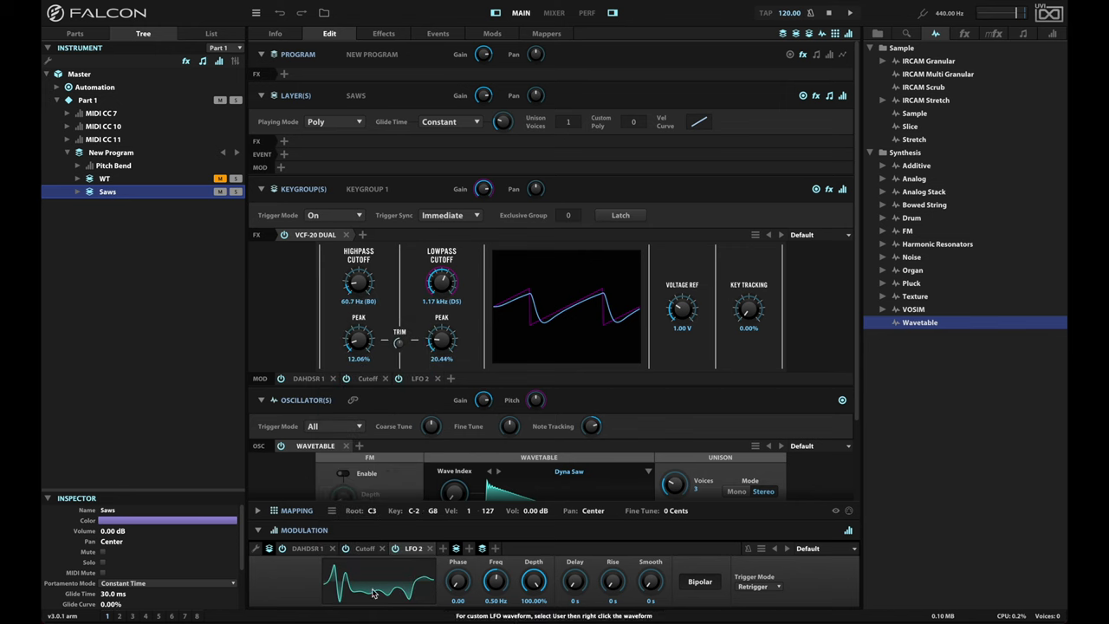
double_click(534, 581)
type("50")
key("Return")
- Rename the second LFO as Rez and assign it to the VCF-20 Dual's lowpass peak with a small positive ratio
double_click(415, 550)
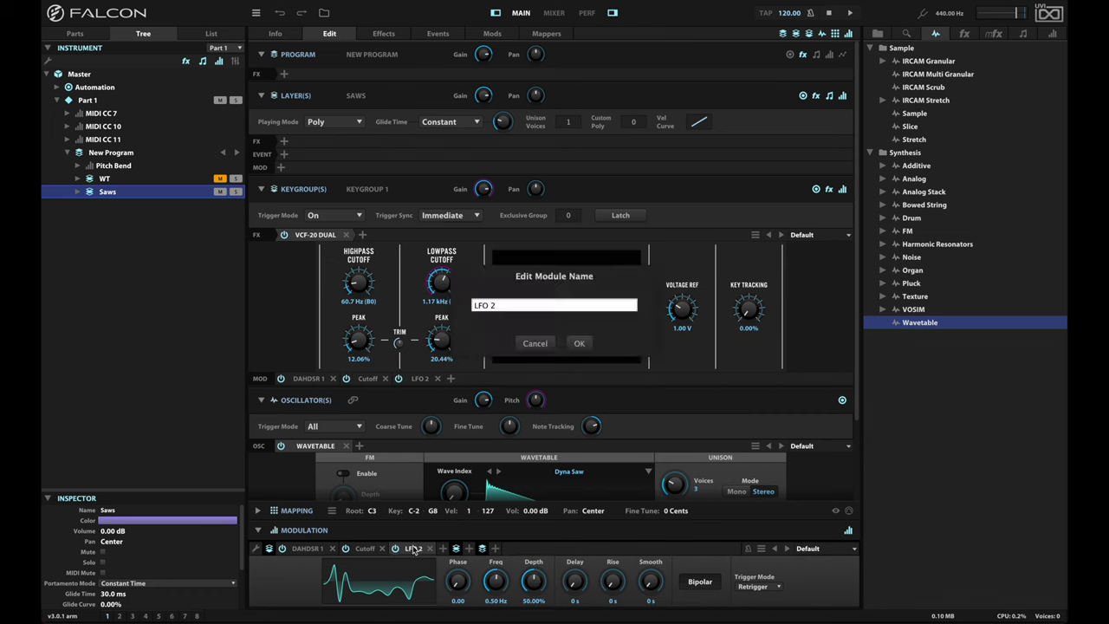
key("ctrl+a")
type("Rez")
key("Return")
left_click_drag(413, 550, 440, 339)
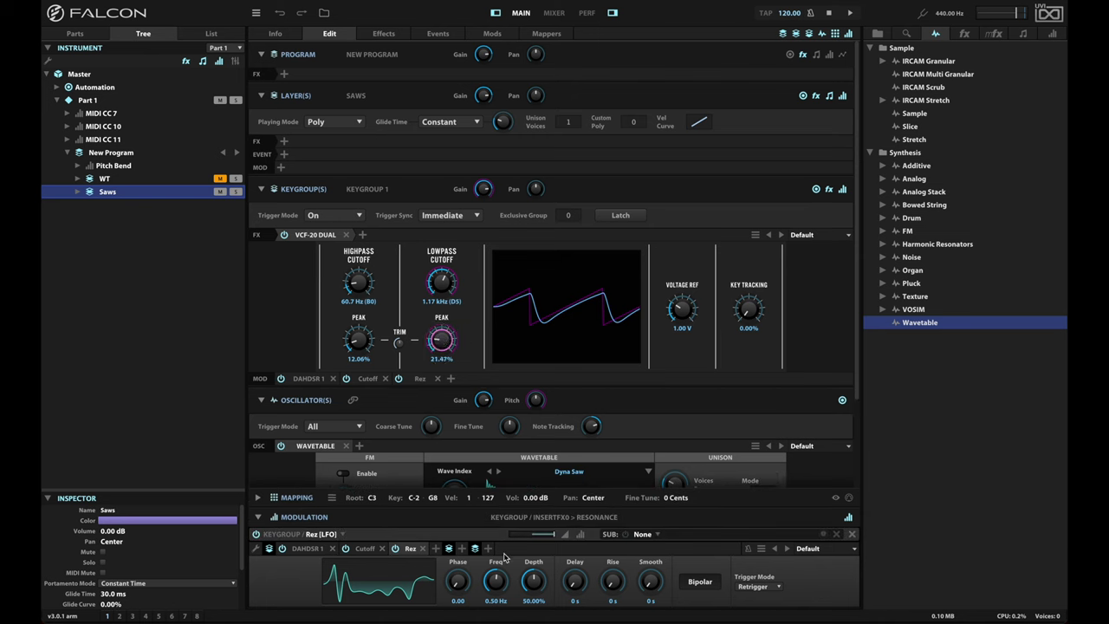
left_click_drag(531, 534, 536, 536)
- Set the Rez LFO's trigger mode to No Retrigger and its frequency to 0.18 Hz
left_click(753, 588)
left_click(750, 551)
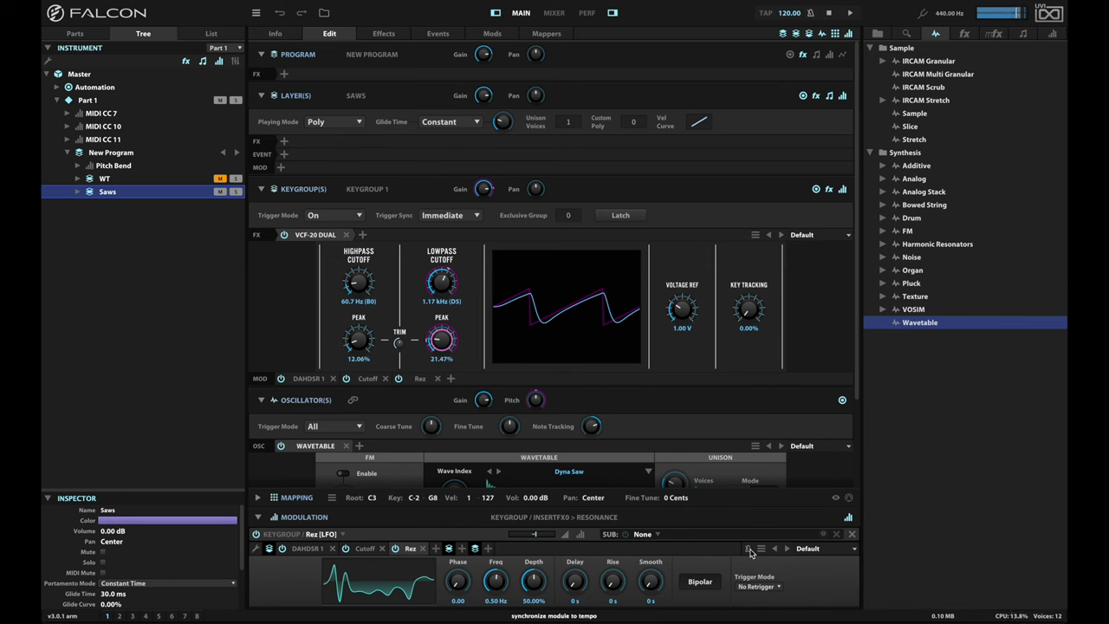
mouse_move(531, 537)
left_click_drag(498, 585, 497, 589)
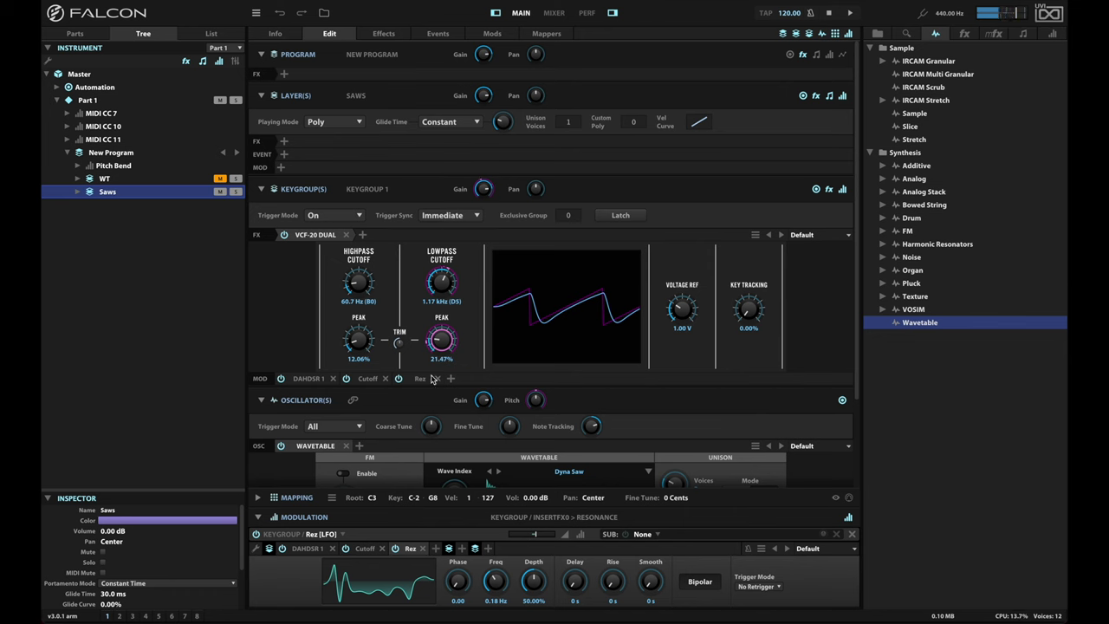
- Lower the Saws oscillator's gain and unmute the WT layer
left_click_drag(483, 402, 482, 400)
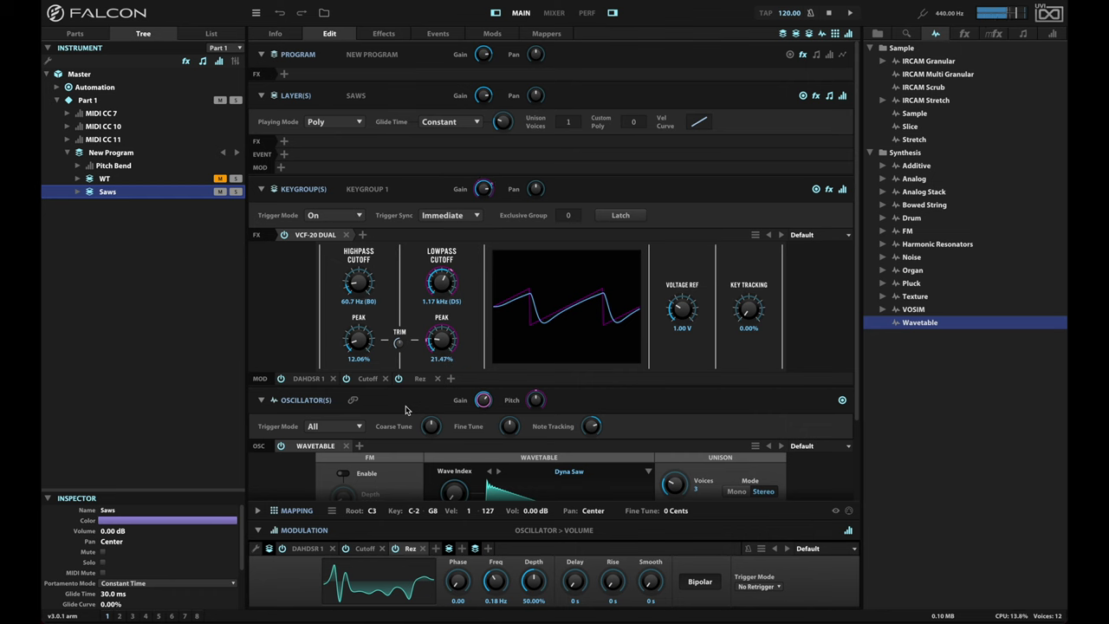
left_click(217, 179)
left_click(217, 179)
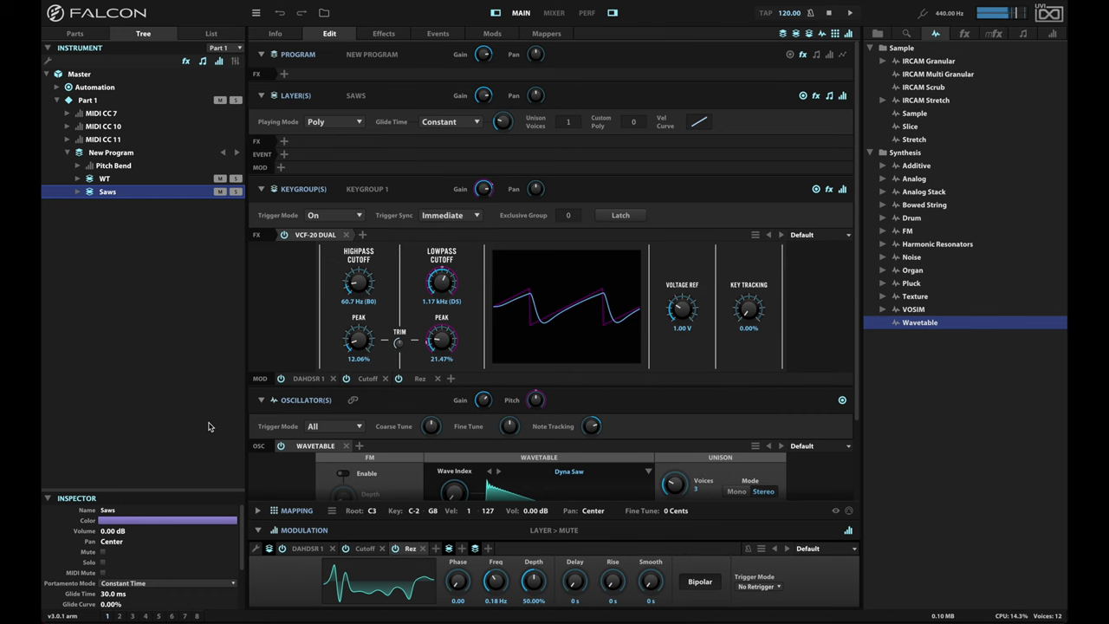
- Set the stereo spread of the WT layer's wavetable oscillator to 21.77%
left_click(105, 179)
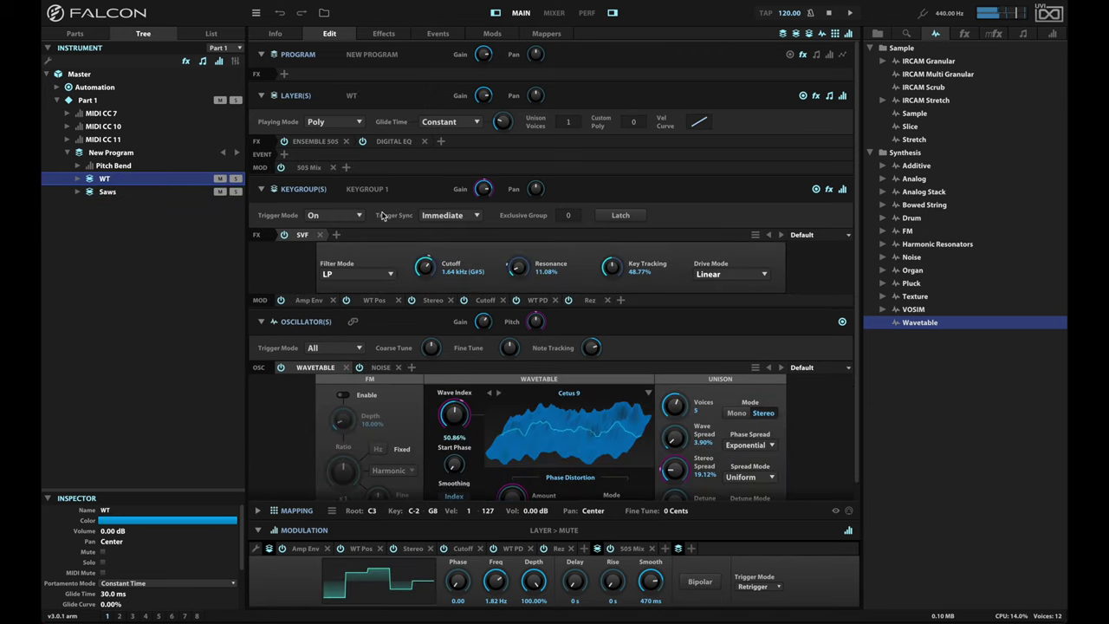
scroll(855, 276, "down", 1)
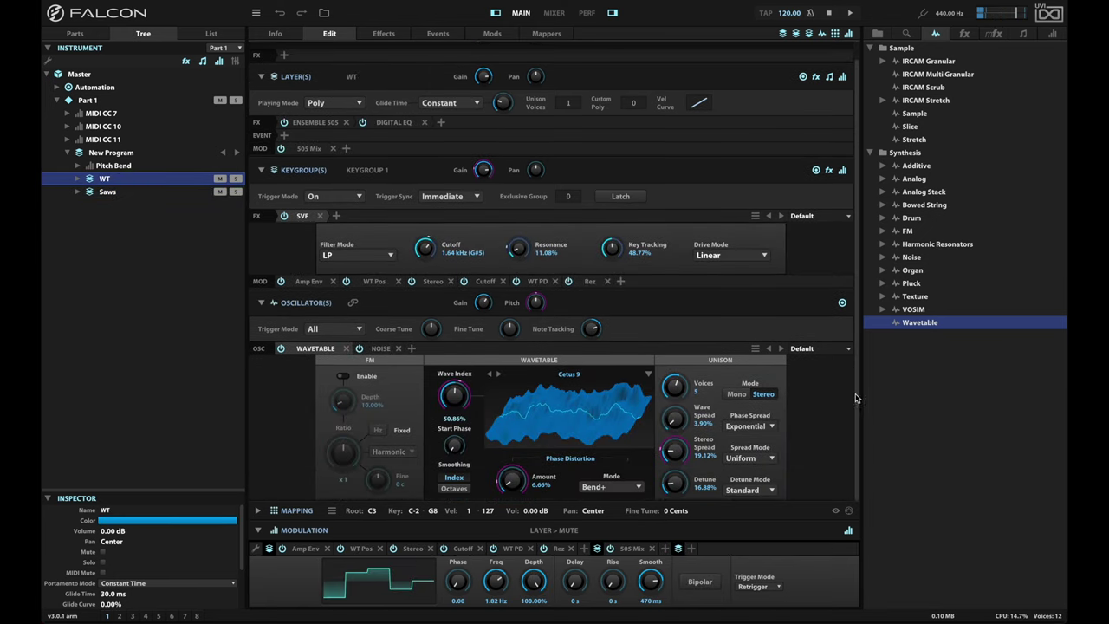
right_click(675, 459)
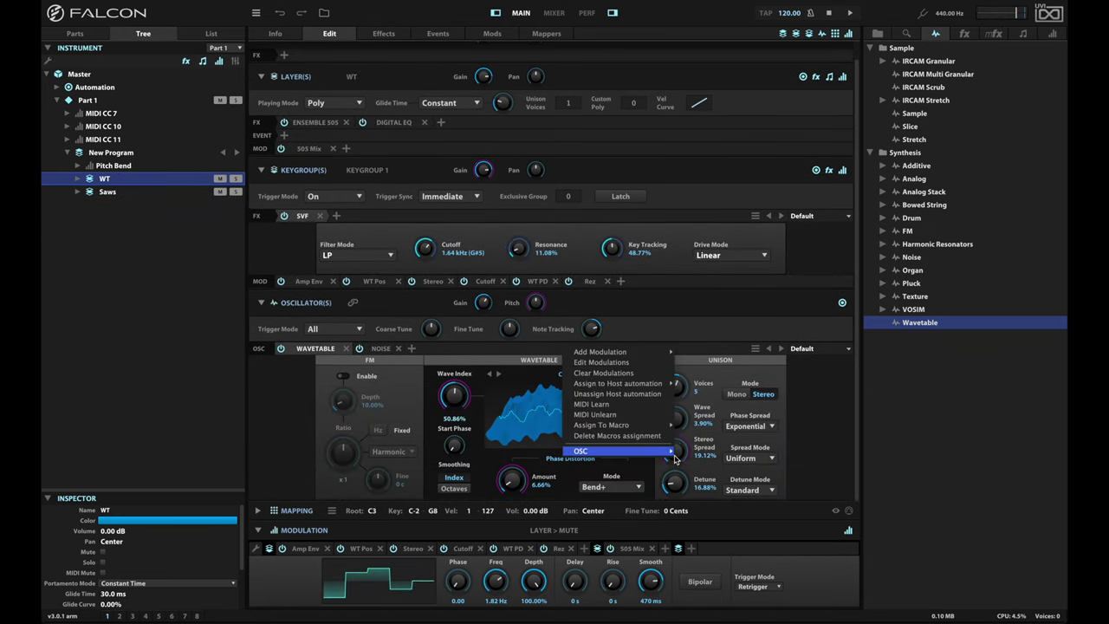
left_click(645, 363)
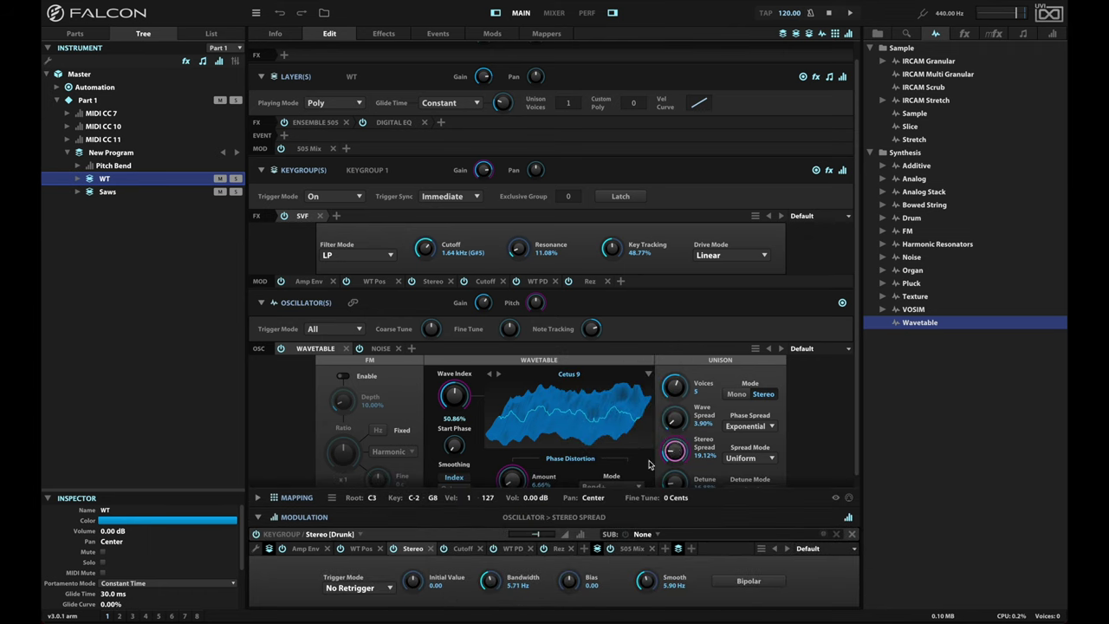
left_click_drag(675, 454, 675, 452)
- Slightly raise the Stereo Drunk modulator's ratio on the WT stereo spread and set its smoothing to 3.14 Hz
right_click(675, 452)
left_click(656, 357)
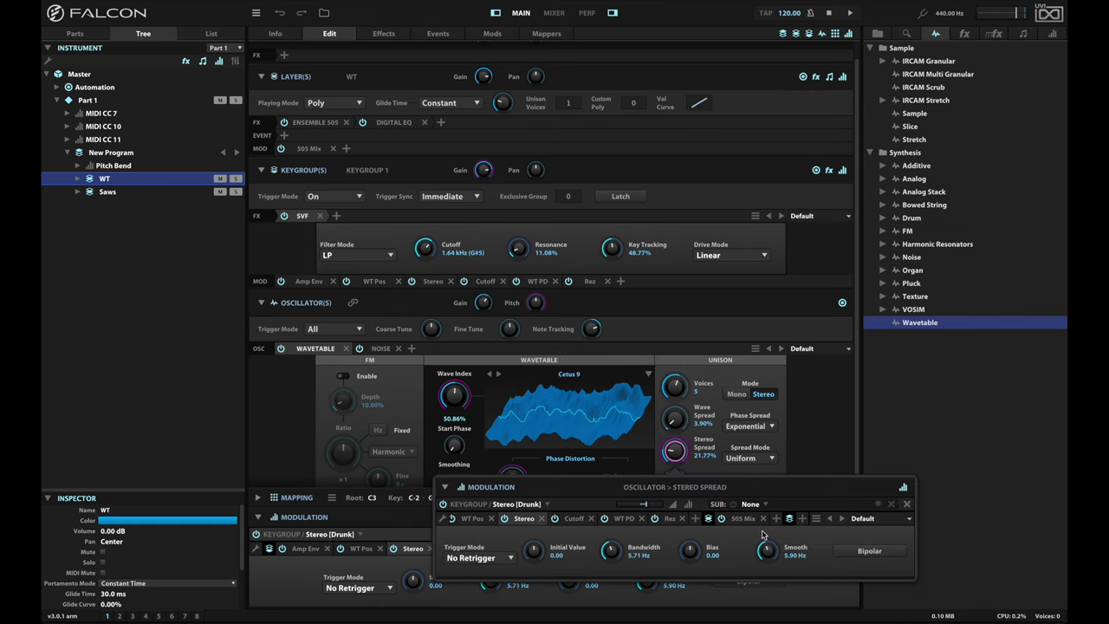
mouse_move(650, 507)
left_click_drag(650, 506, 651, 508)
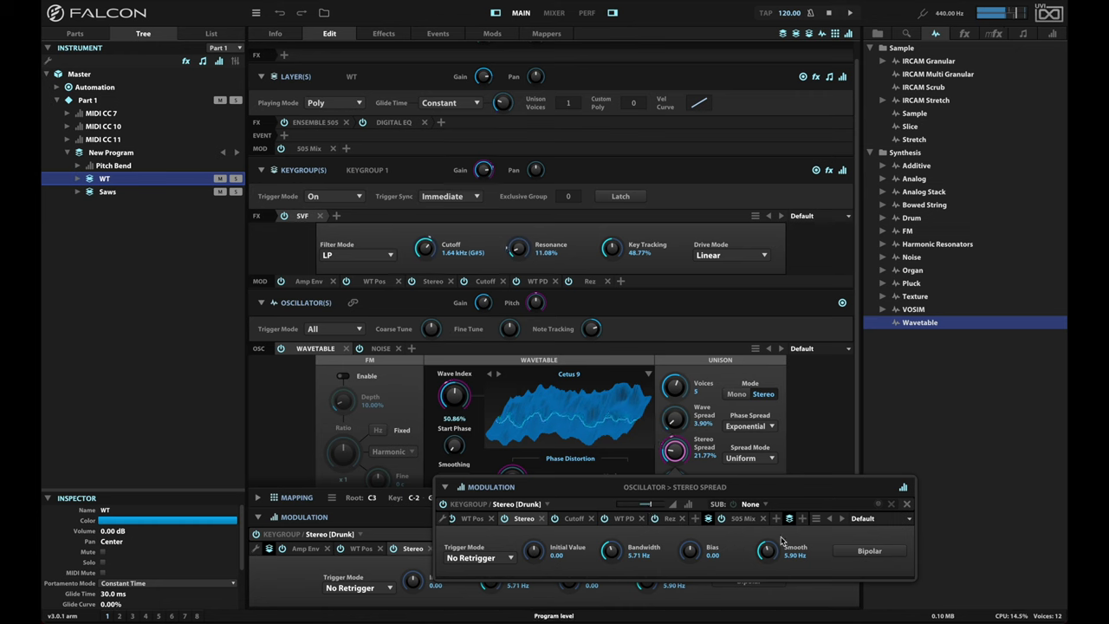
left_click_drag(766, 558, 764, 572)
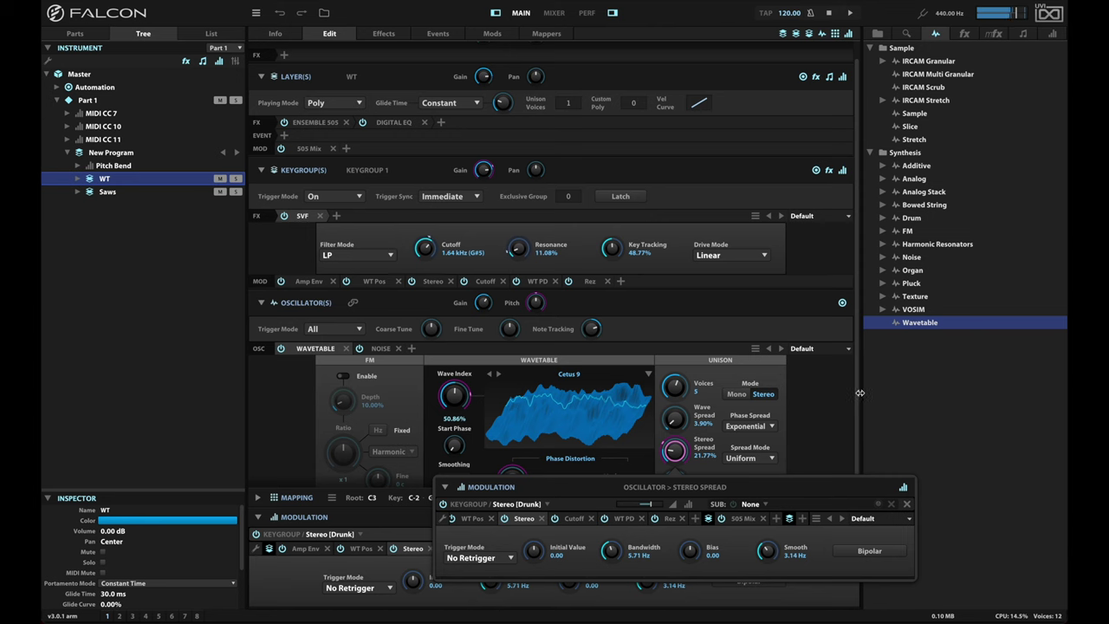
left_click(825, 443)
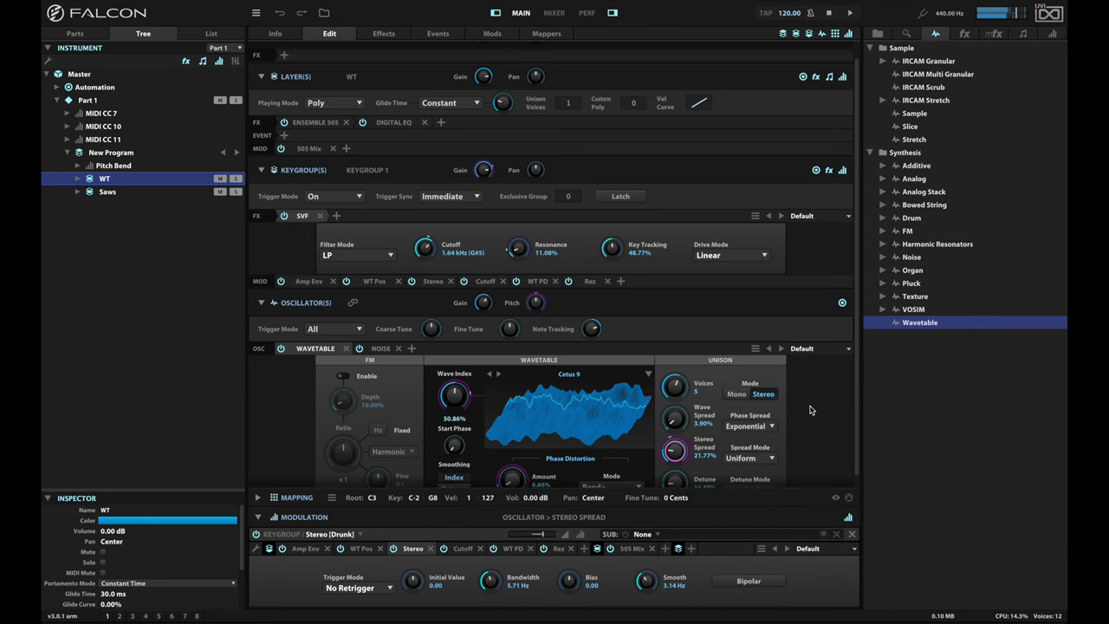
scroll(811, 410, "down", 1)
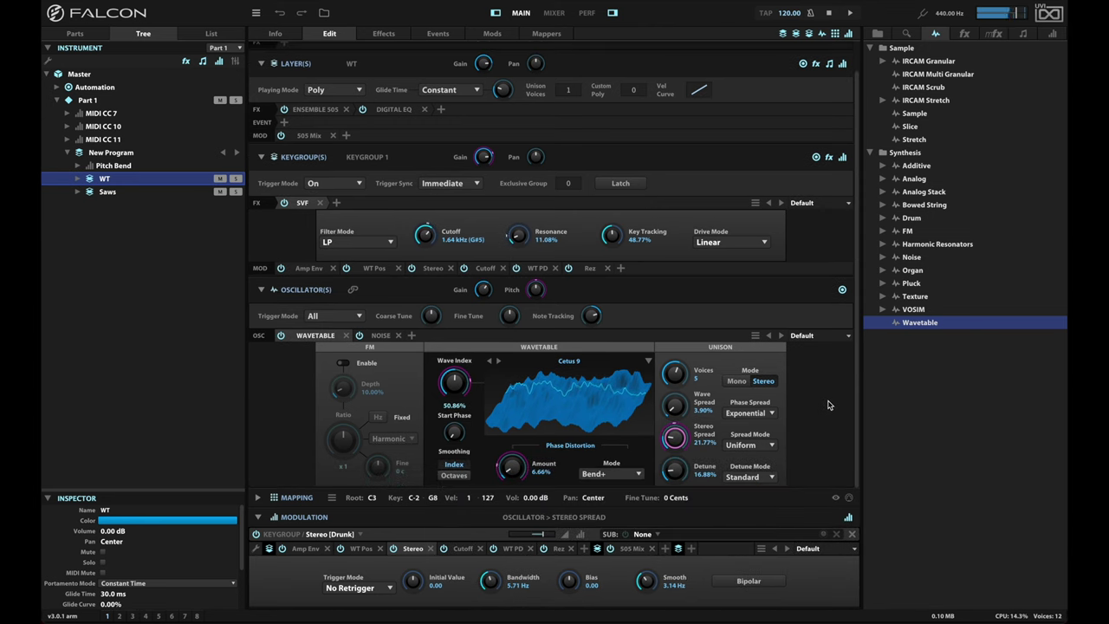
- Fine-tune the Cutoff LFO's ratio on the Saws layer's lowpass cutoff and set that cutoff to 1.24 kHz
left_click(157, 195)
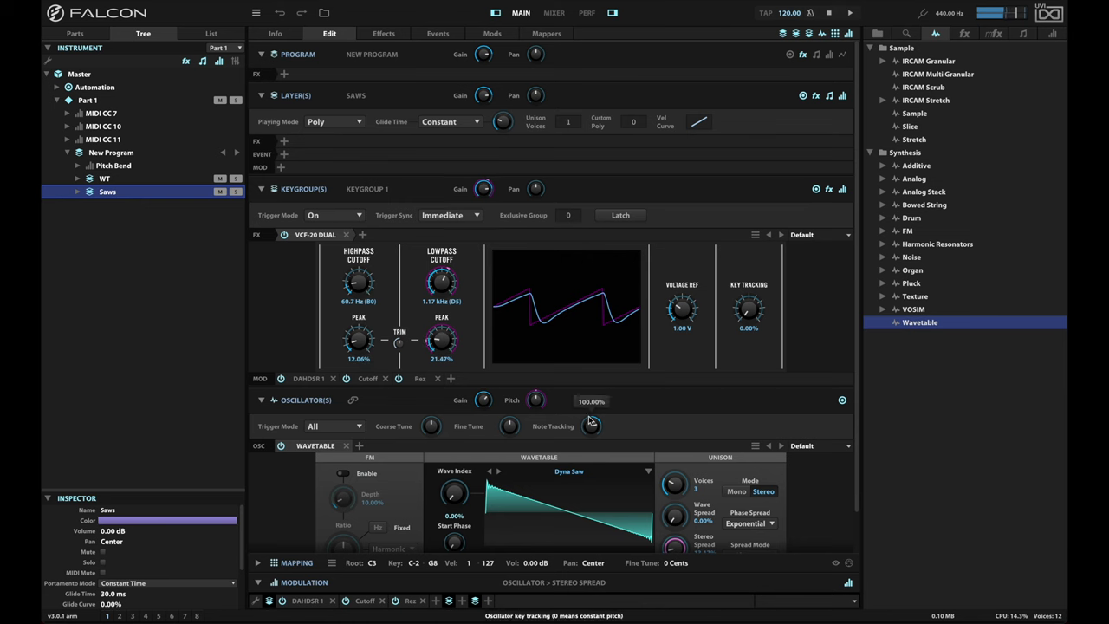
left_click_drag(859, 361, 859, 465)
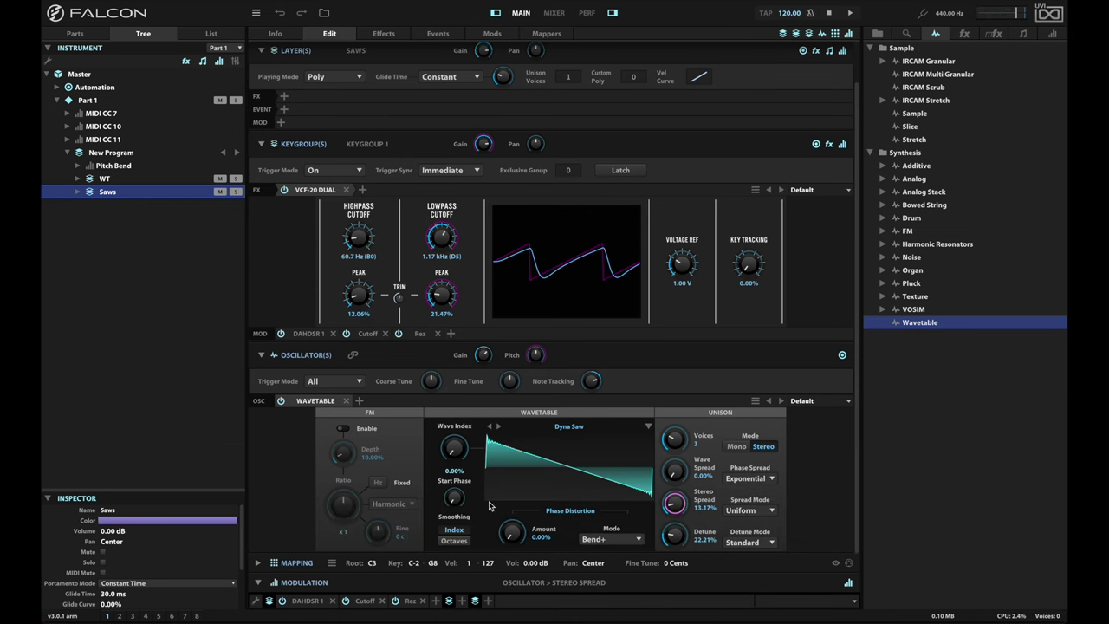
left_click(440, 236)
mouse_move(536, 535)
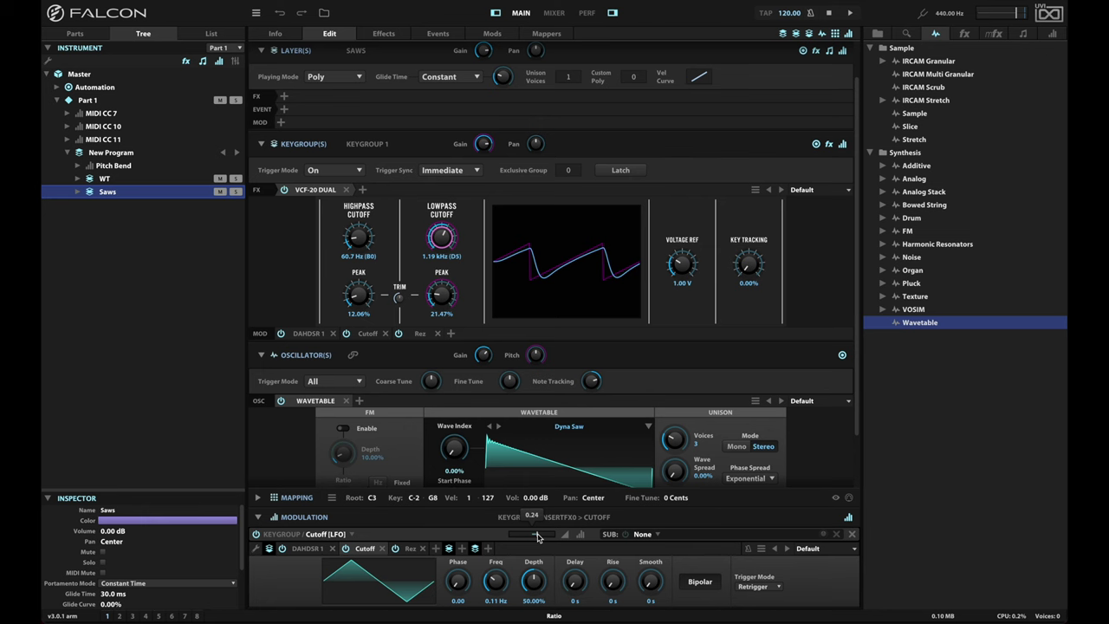
left_click(537, 537)
left_click_drag(535, 536, 536, 538)
left_click_drag(536, 536, 536, 536)
left_click_drag(439, 232, 440, 235)
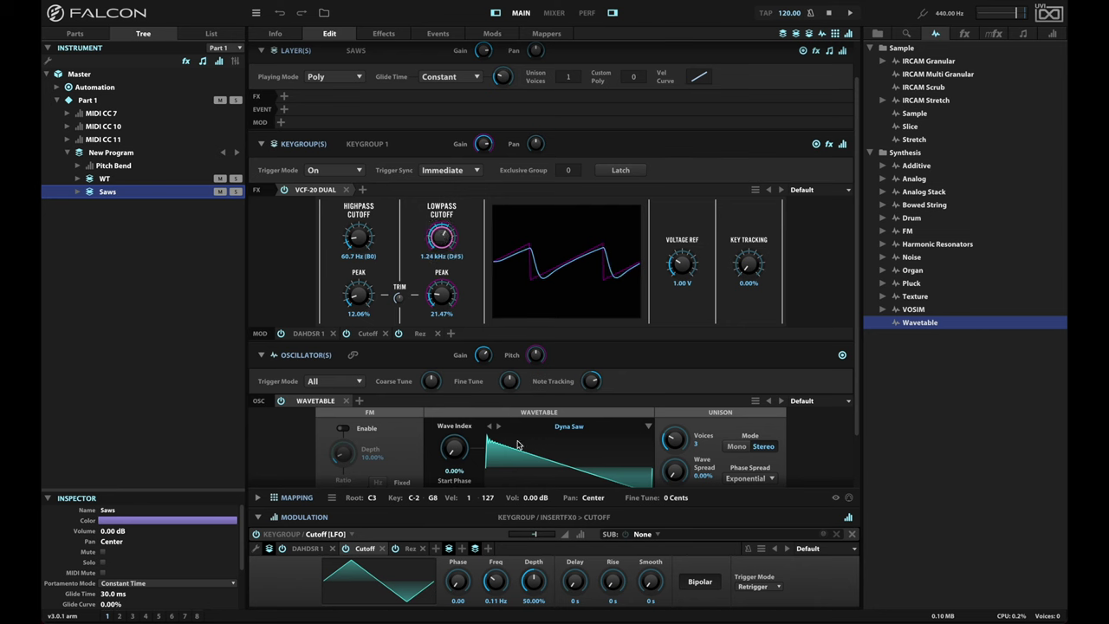
- Set the Saws keygroup's Rez LFO depth to 44.69%
left_click(409, 548)
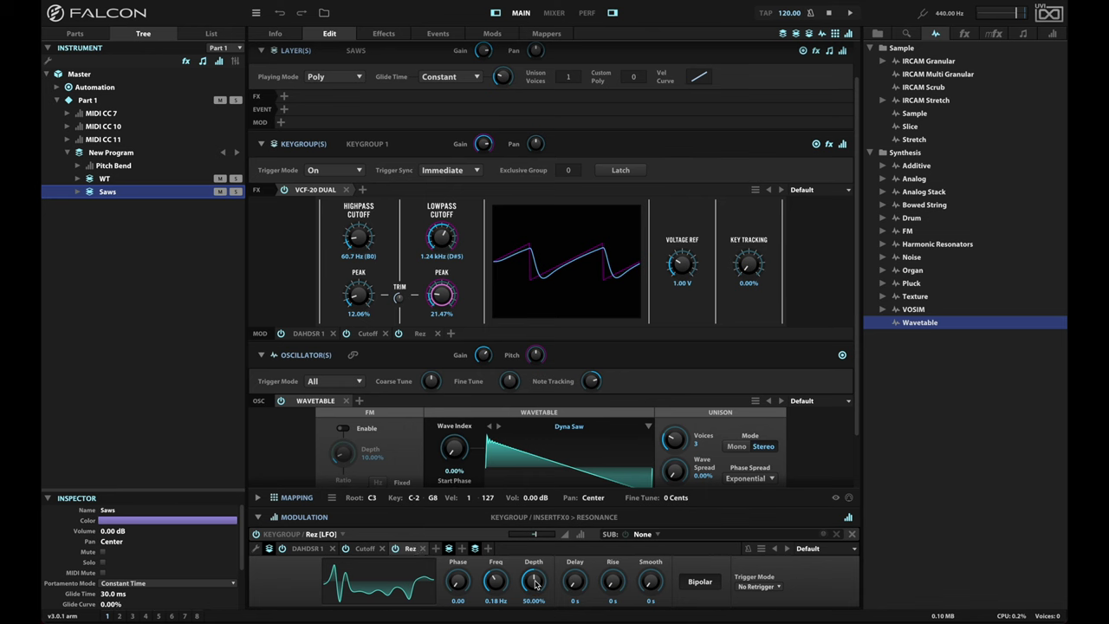
left_click_drag(534, 581, 532, 590)
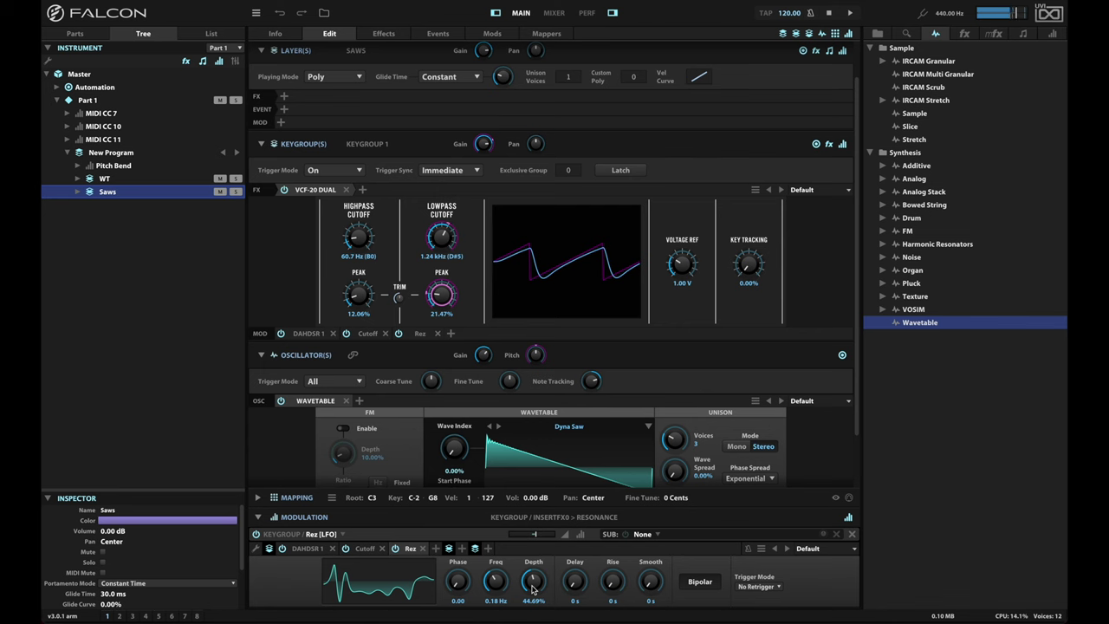
- Change the Cutoff LFO's waveform to Chaos Rossler and set its phase to 0.65
left_click(362, 551)
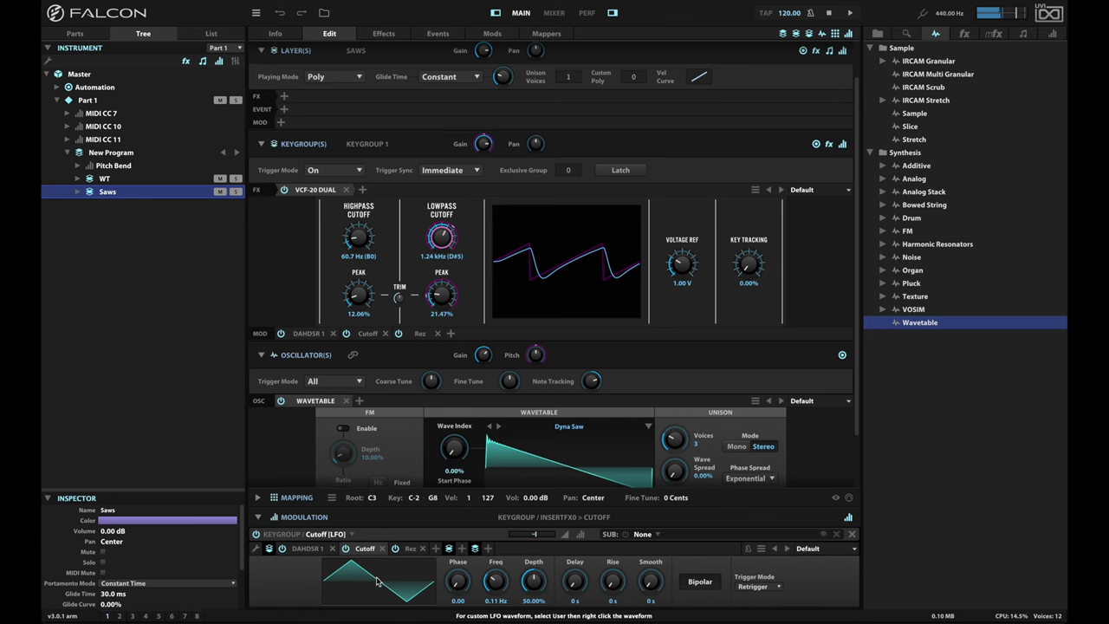
scroll(377, 581, "down", 2)
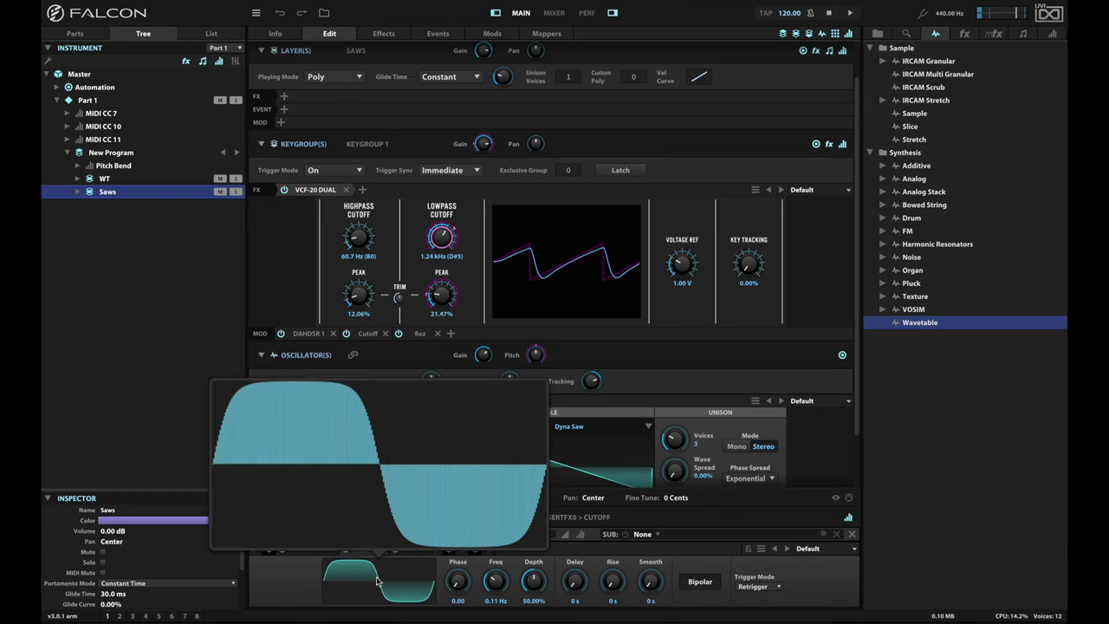
left_click(377, 581)
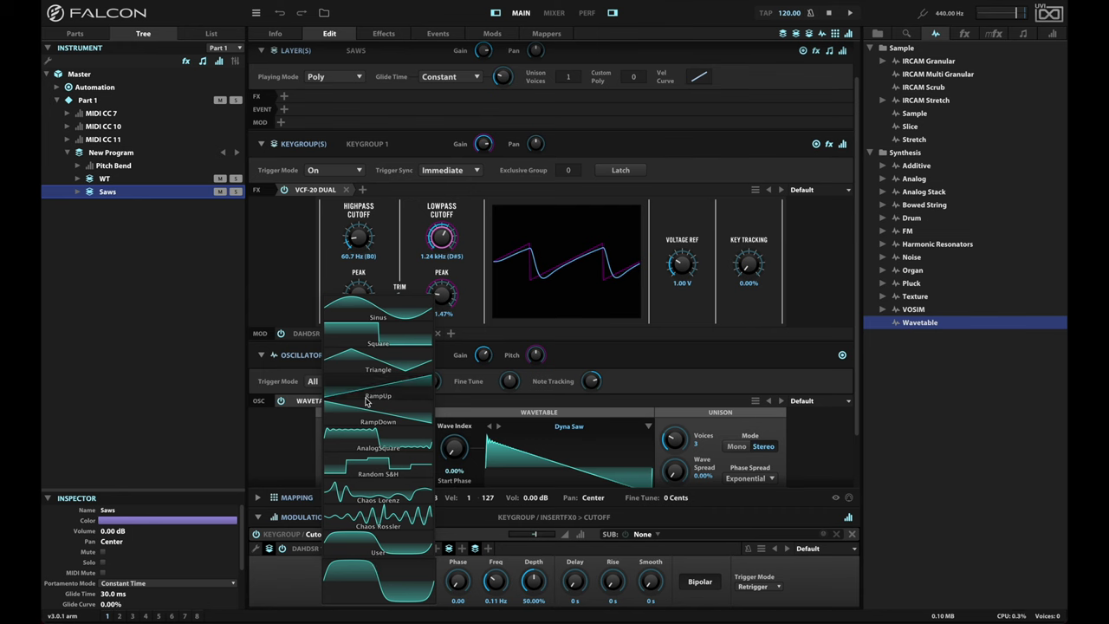
left_click(378, 502)
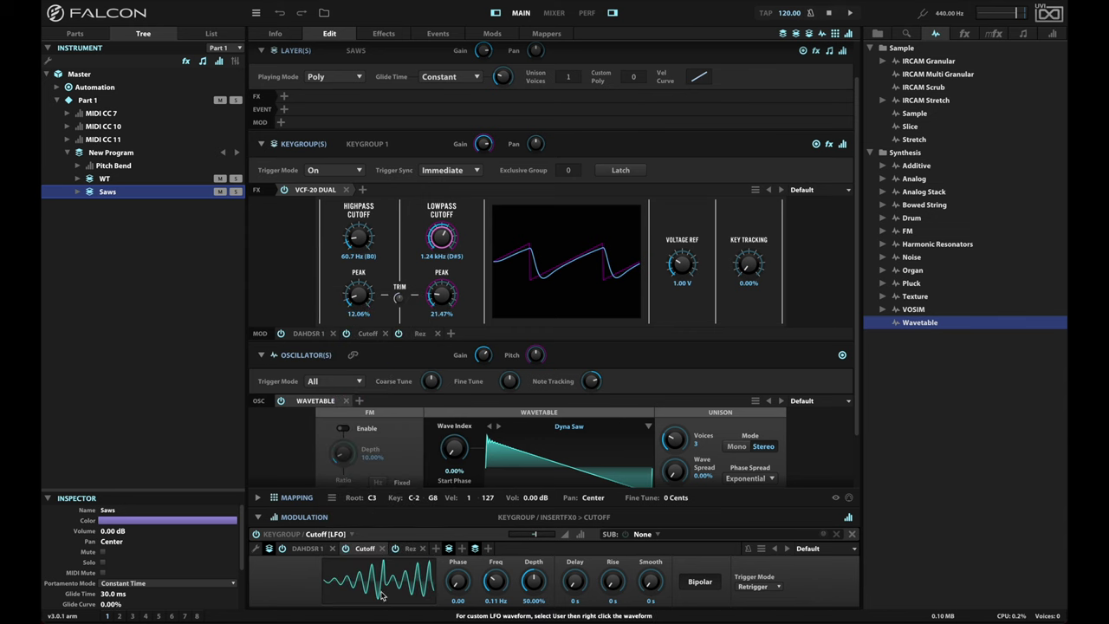
left_click_drag(459, 573, 477, 486)
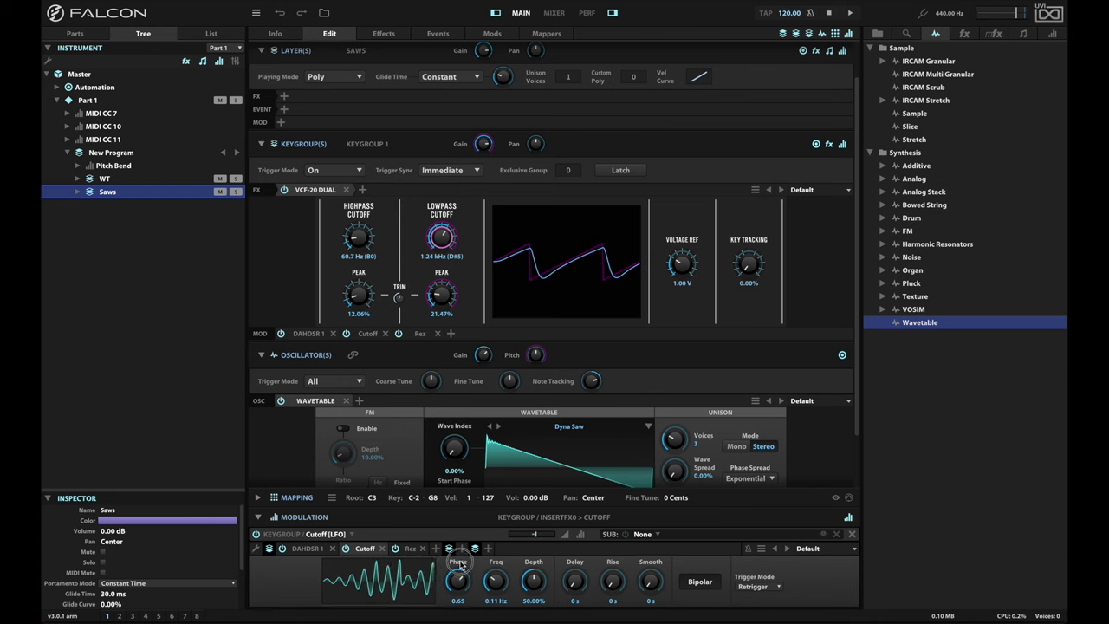
- Set the Cutoff LFO's phase to 0.57, frequency to 0.06 Hz and smoothing to 128 ms, with No Retrigger as its trigger mode
left_click_drag(460, 579, 499, 594)
left_click_drag(650, 582, 661, 512)
left_click_drag(653, 573, 655, 560)
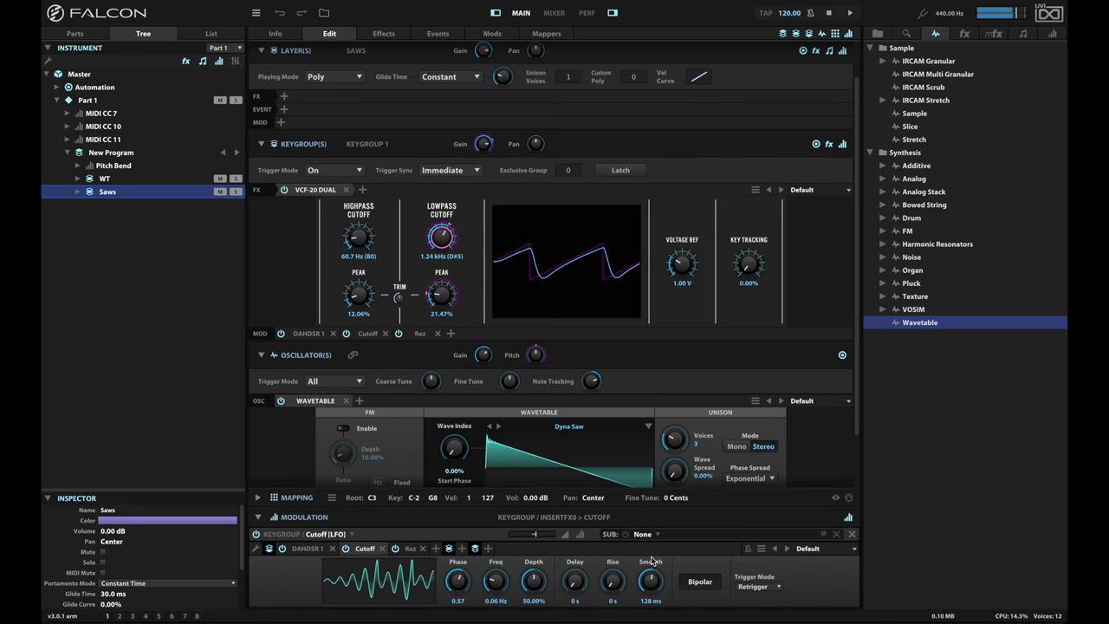
left_click(751, 589)
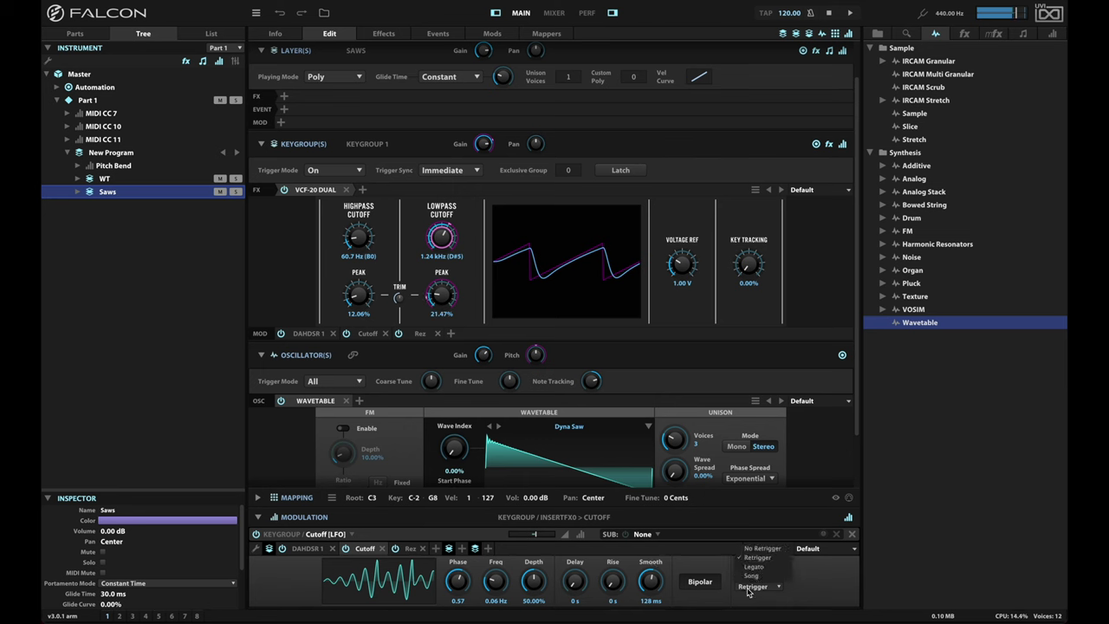
left_click(756, 549)
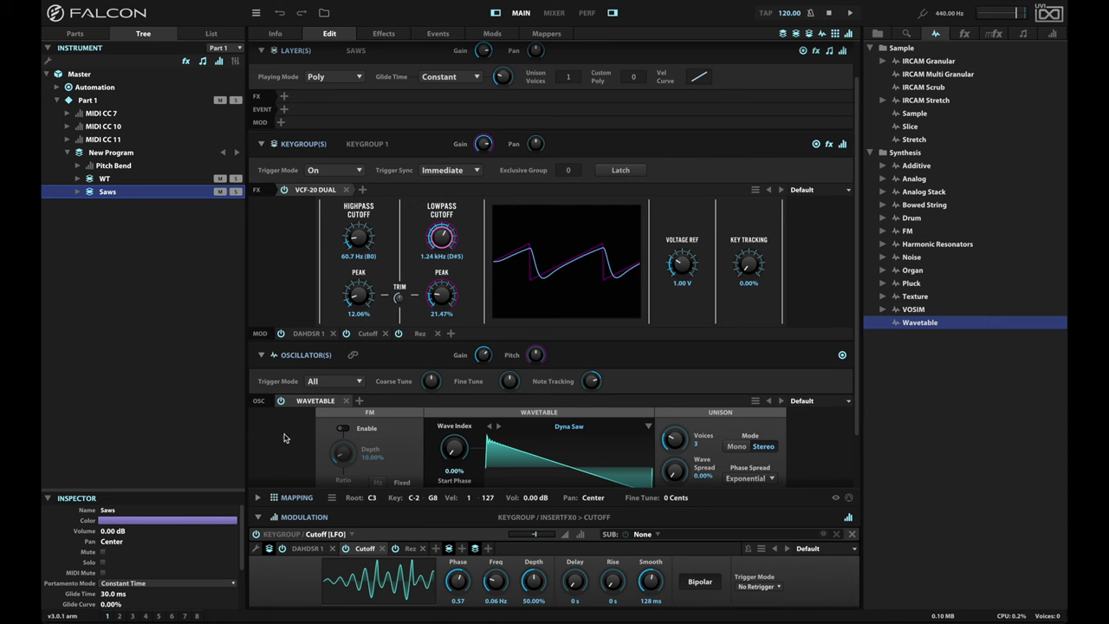
- Add a Noise oscillator of type White to the Saws keygroup and lower its gain well below the default
left_click(359, 401)
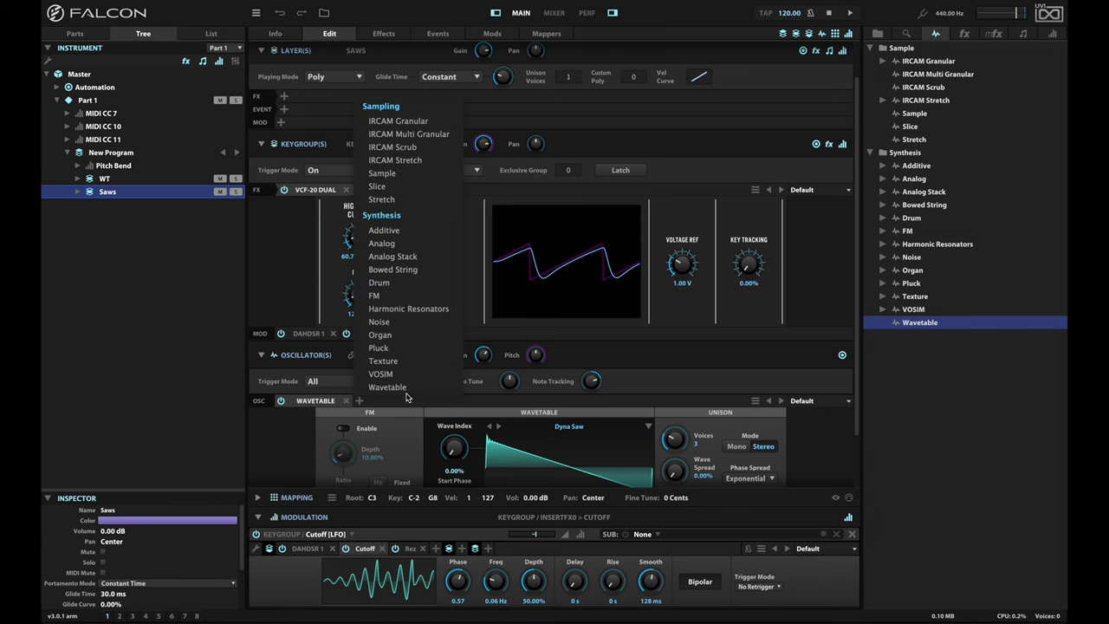
left_click(400, 322)
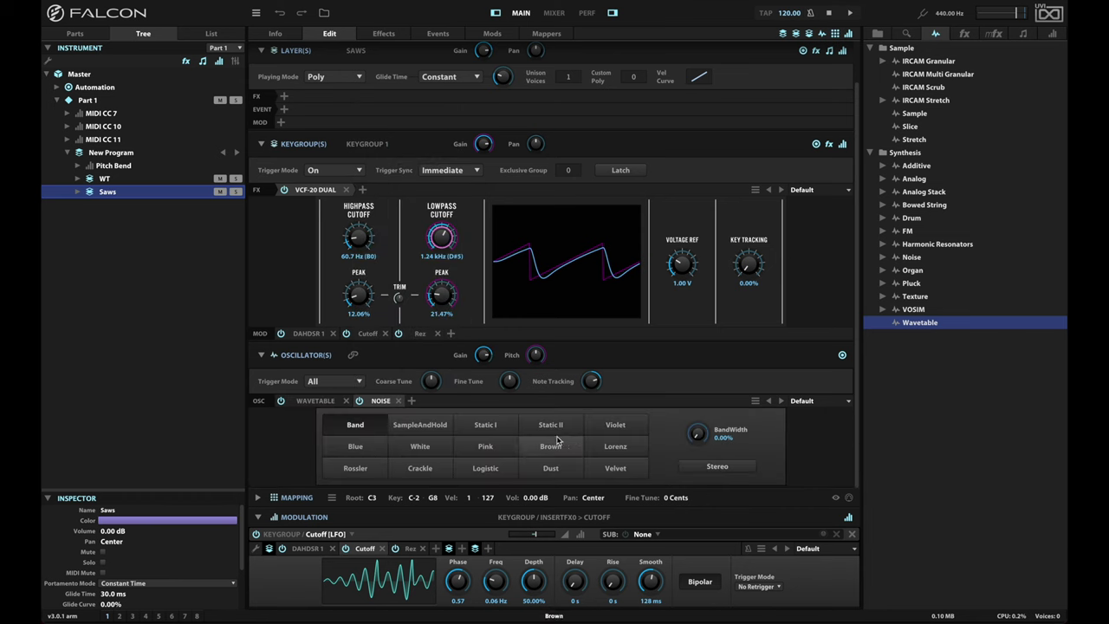
left_click(431, 449)
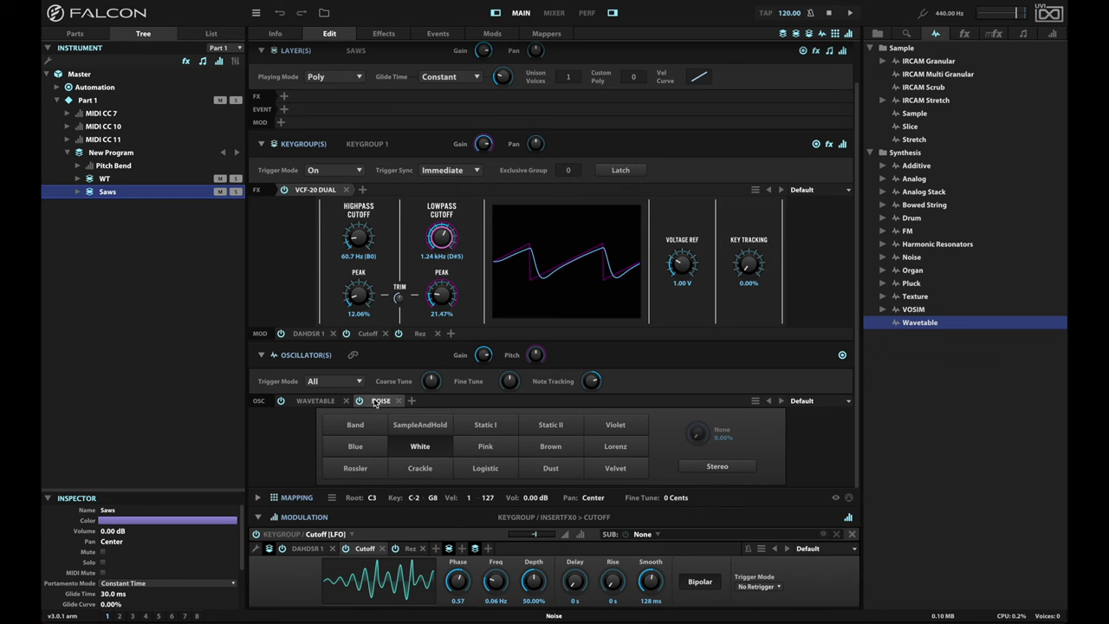
scroll(484, 357, "up", 1)
left_click_drag(484, 357, 484, 449)
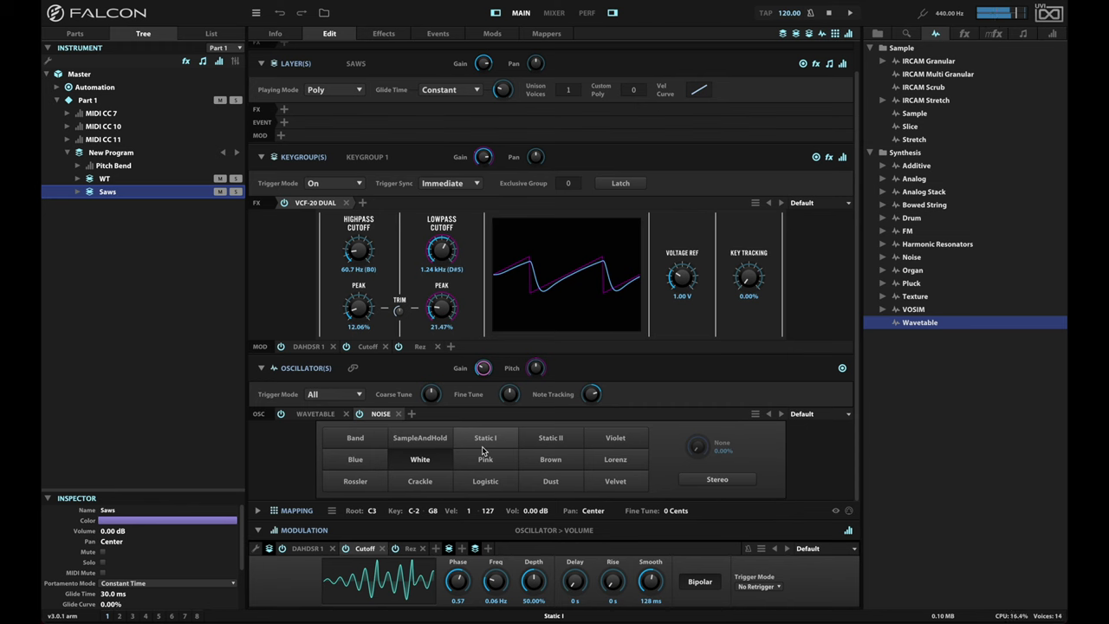
left_click_drag(483, 369, 482, 378)
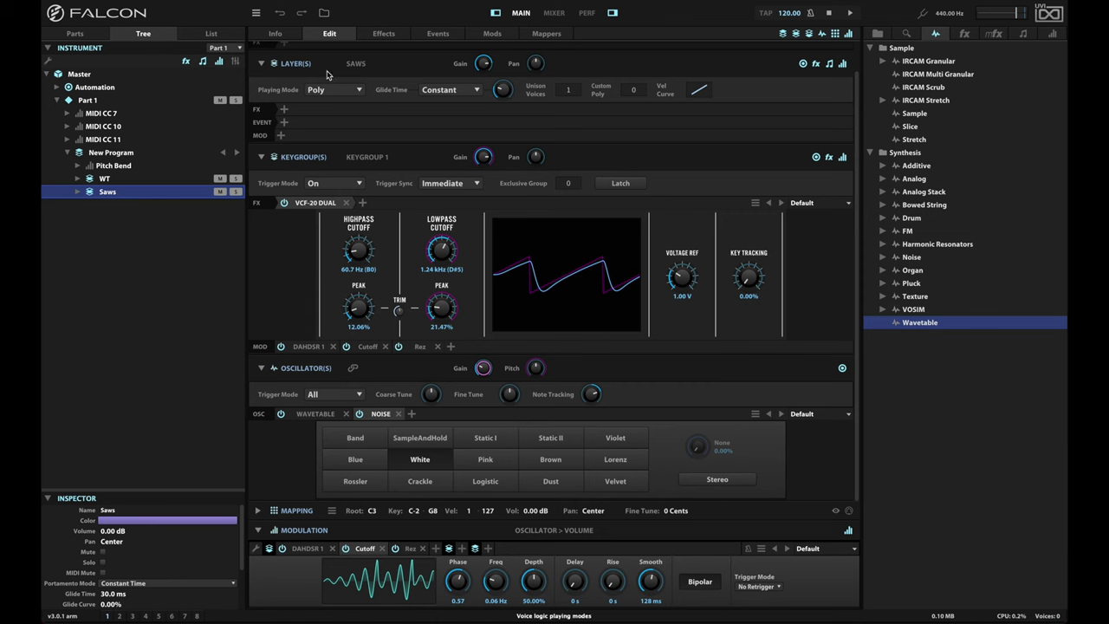
- Solo the Saws layer and add an Analog Crunch distortion to its layer effects
scroll(329, 75, "up", 1)
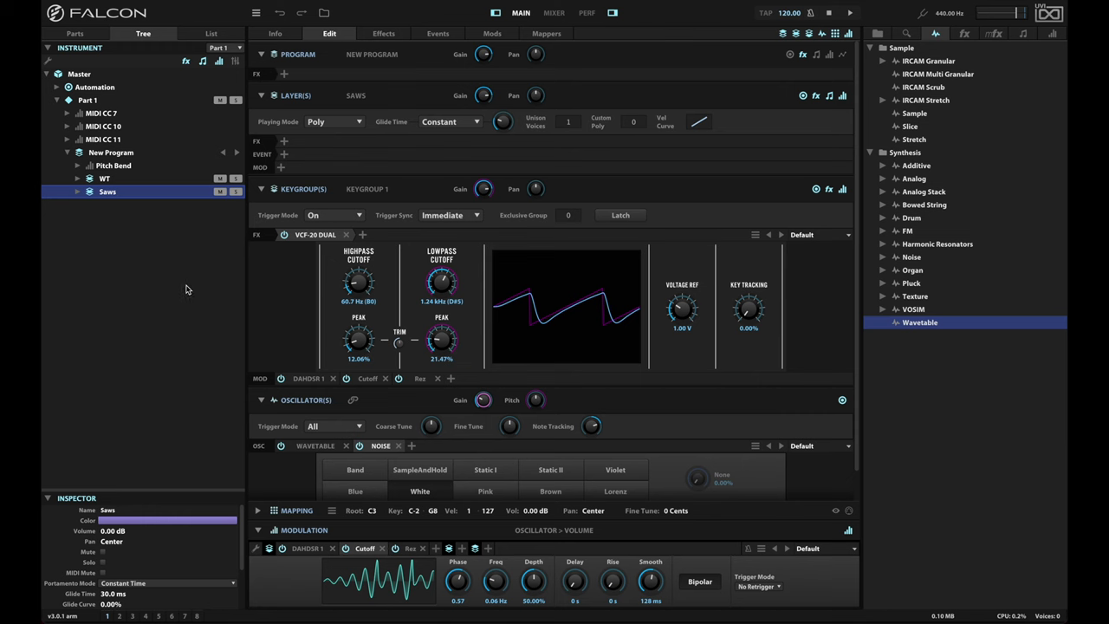
left_click(235, 192)
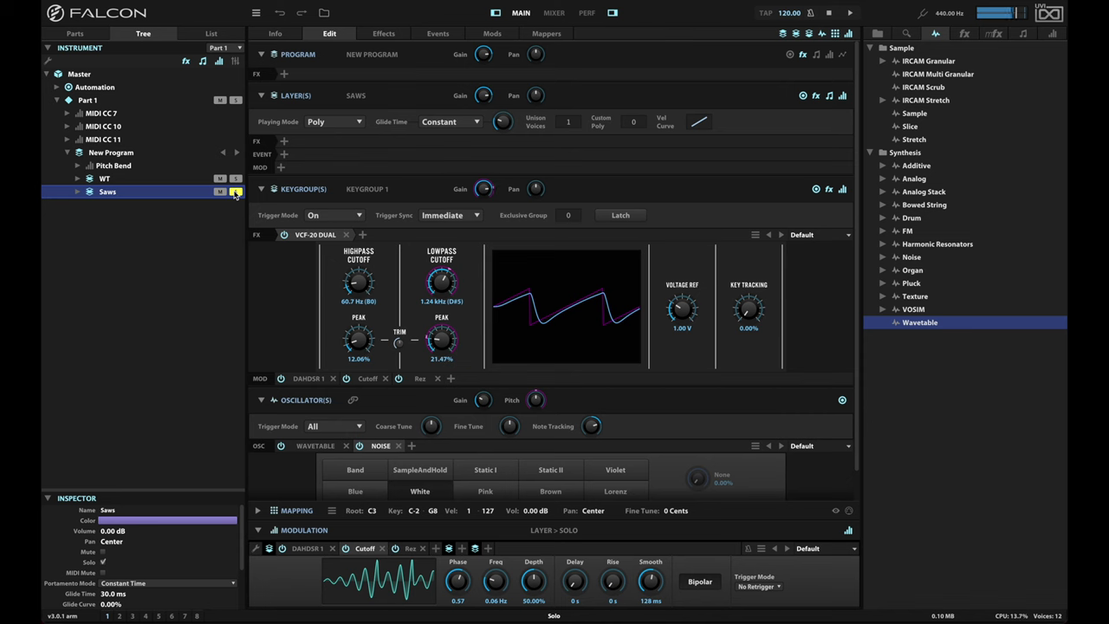
left_click(284, 141)
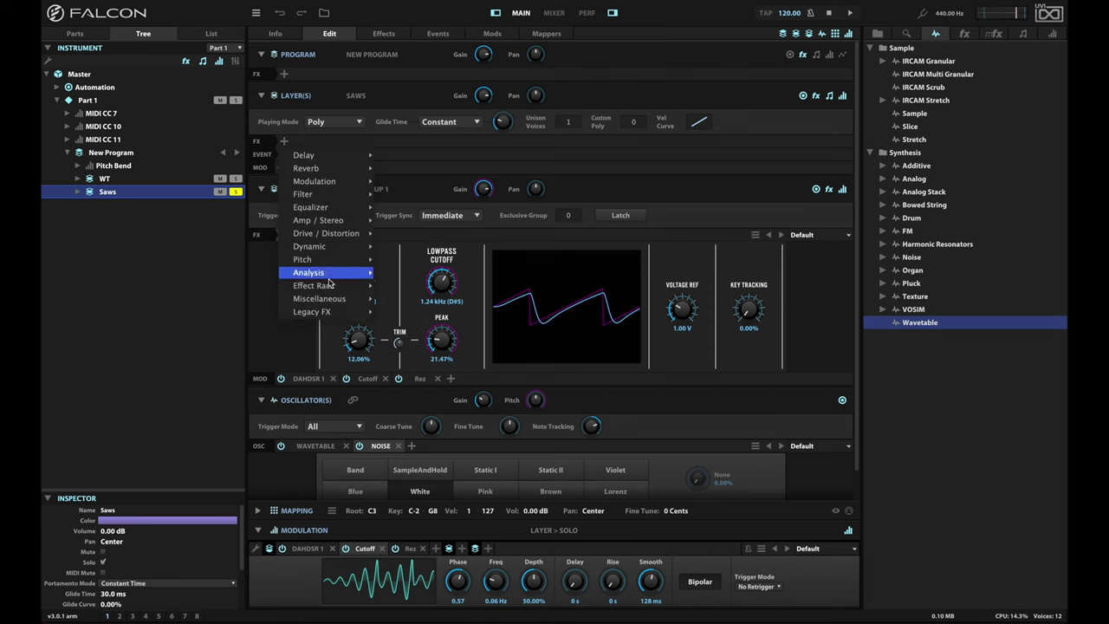
mouse_move(320, 242)
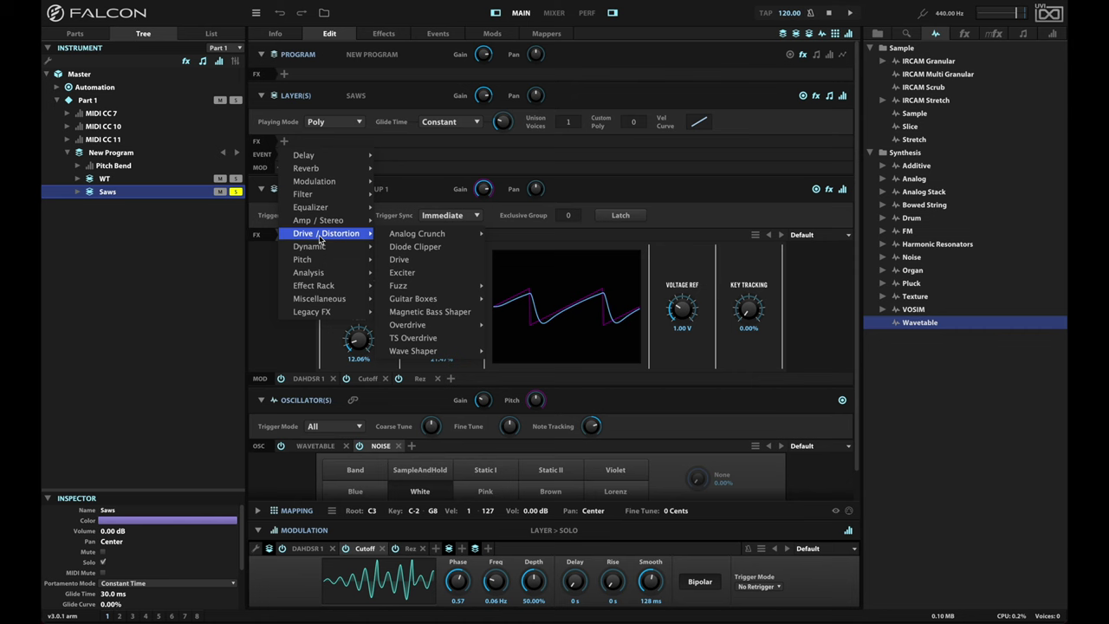
mouse_move(436, 236)
left_click(514, 234)
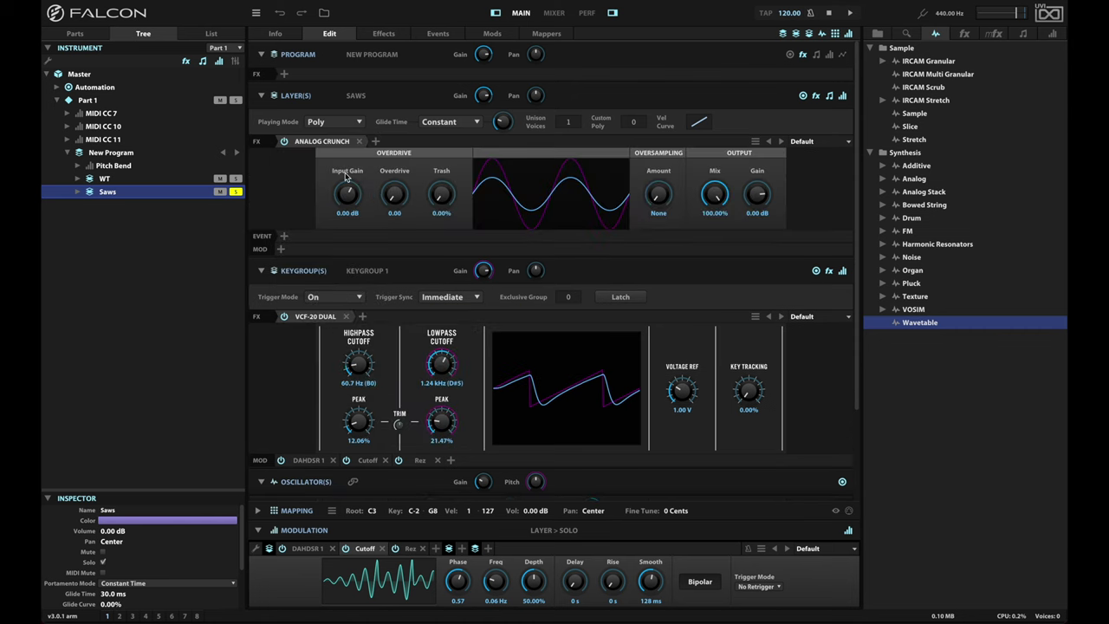
- Set Analog Crunch to overdrive 1.99, trash 4.14% and output gain -4.56 dB, comparing it against bypass
mouse_move(394, 200)
left_mouse_down()
mouse_move(400, 178)
mouse_move(441, 186)
mouse_move(393, 191)
left_mouse_up()
left_click_drag(758, 196, 757, 213)
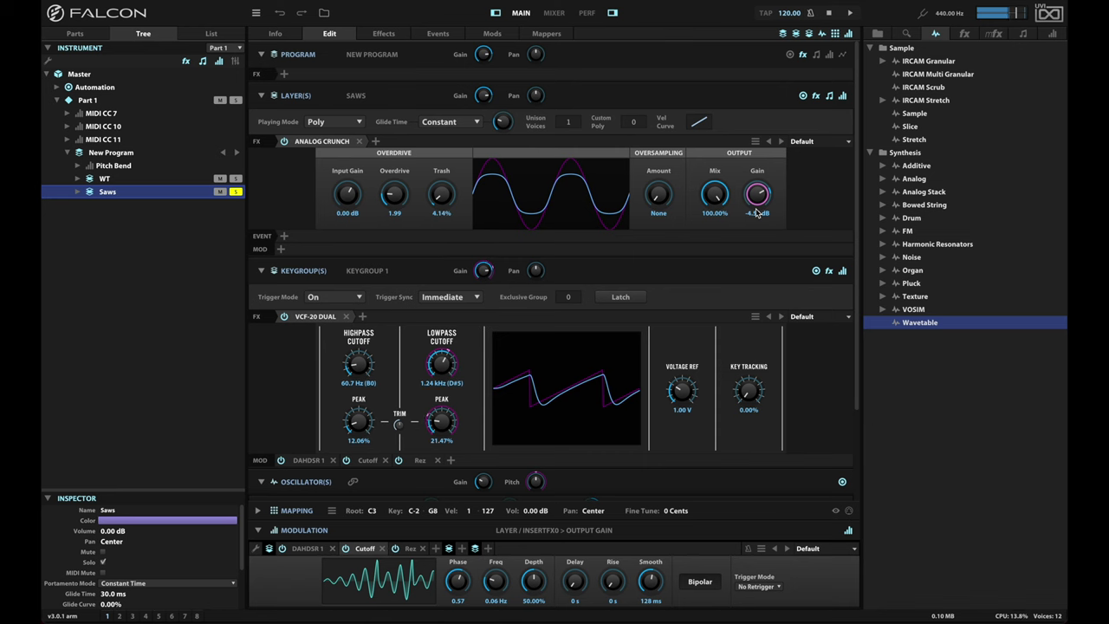
left_click(284, 142)
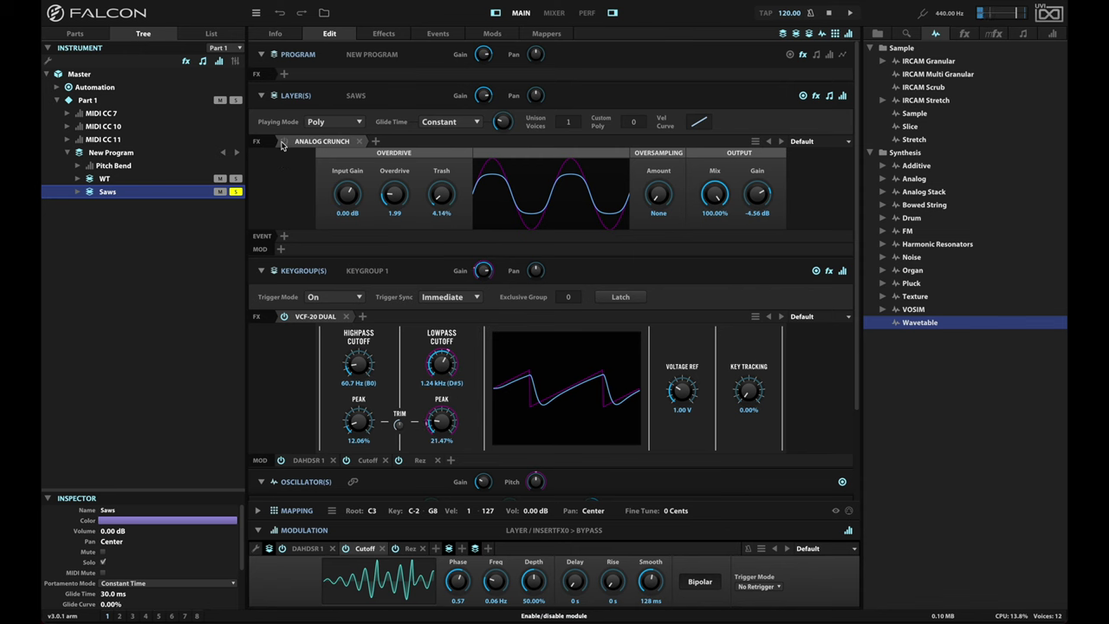
left_click(284, 142)
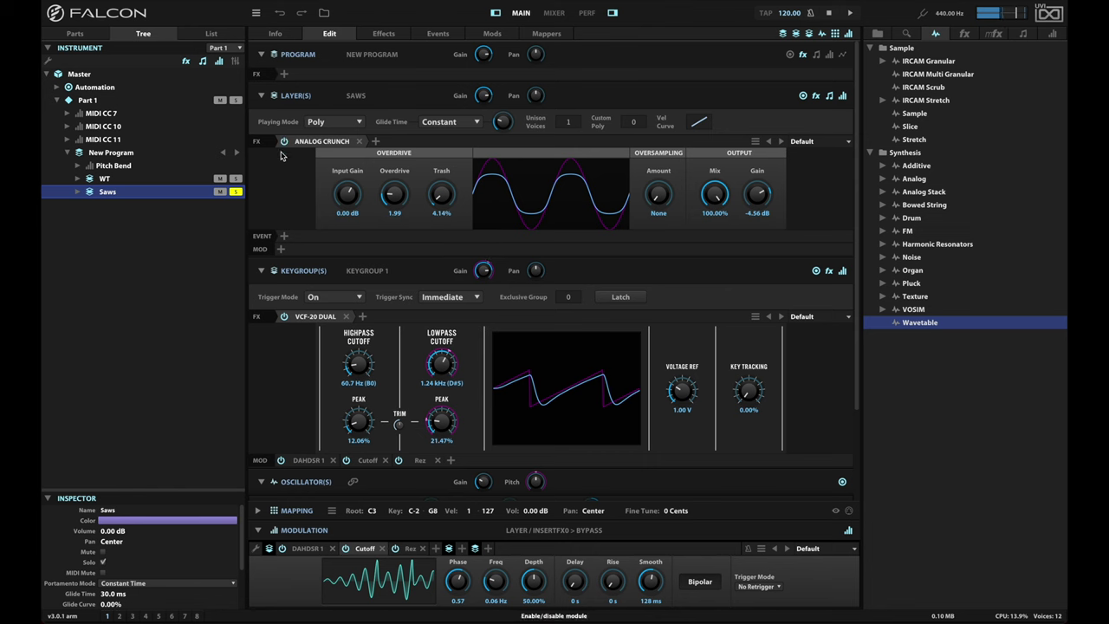
- Add a Compressor Expander with the Default preset after Analog Crunch on the Saws layer
left_click(376, 142)
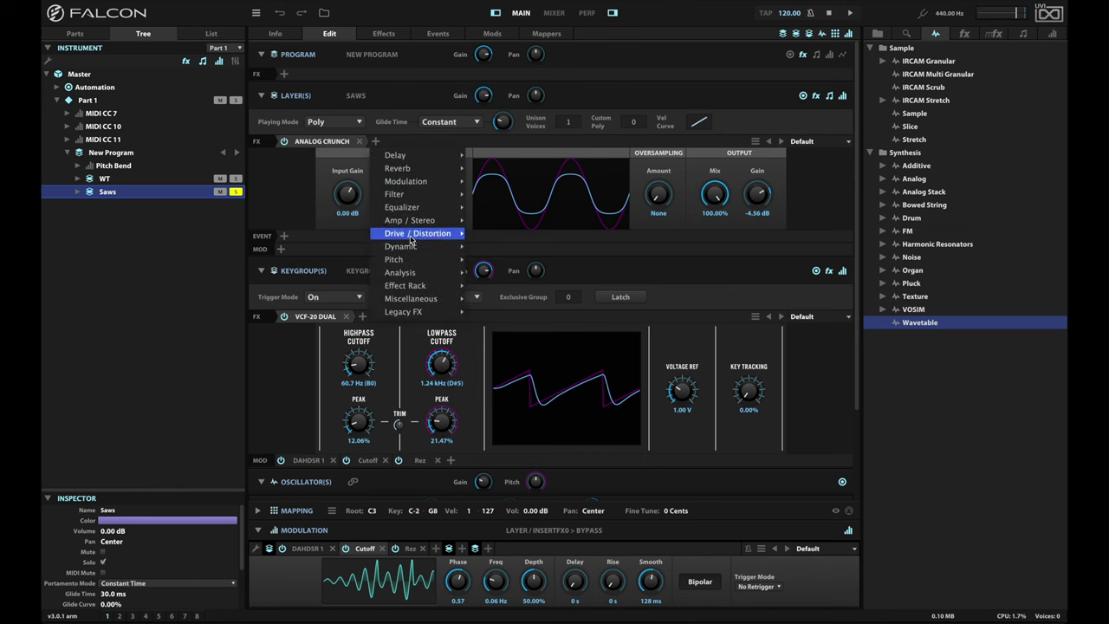
mouse_move(414, 187)
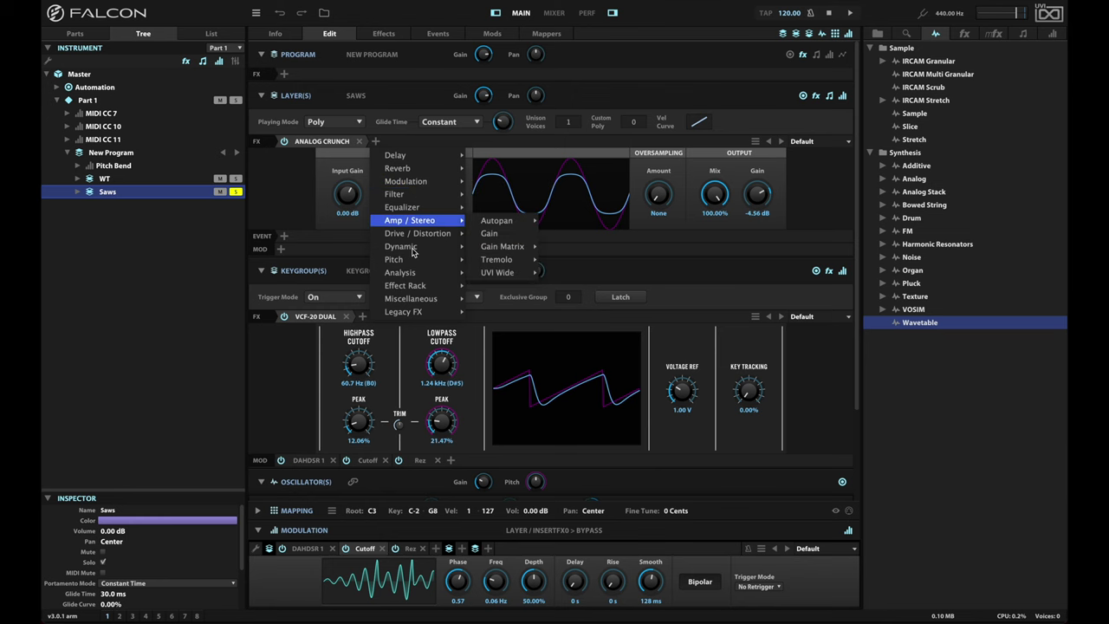
mouse_move(406, 247)
mouse_move(490, 251)
mouse_move(522, 273)
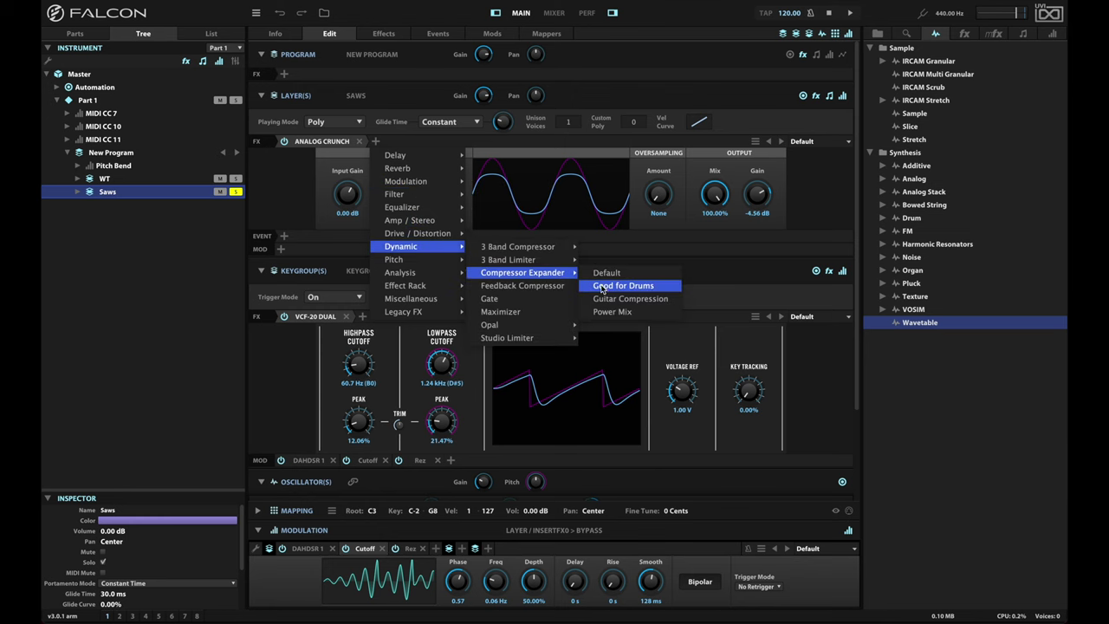
left_click(610, 274)
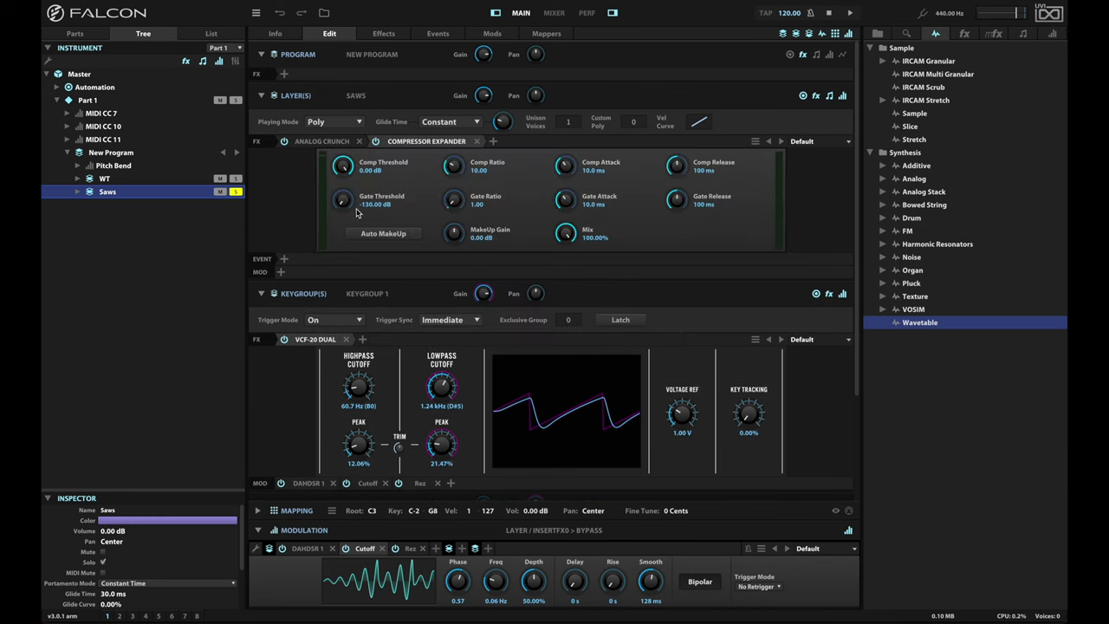
- Set the Saws compressor's ratio to 4, release to 65 ms and threshold to -16.88 dB
double_click(451, 170)
type("4")
key("Return")
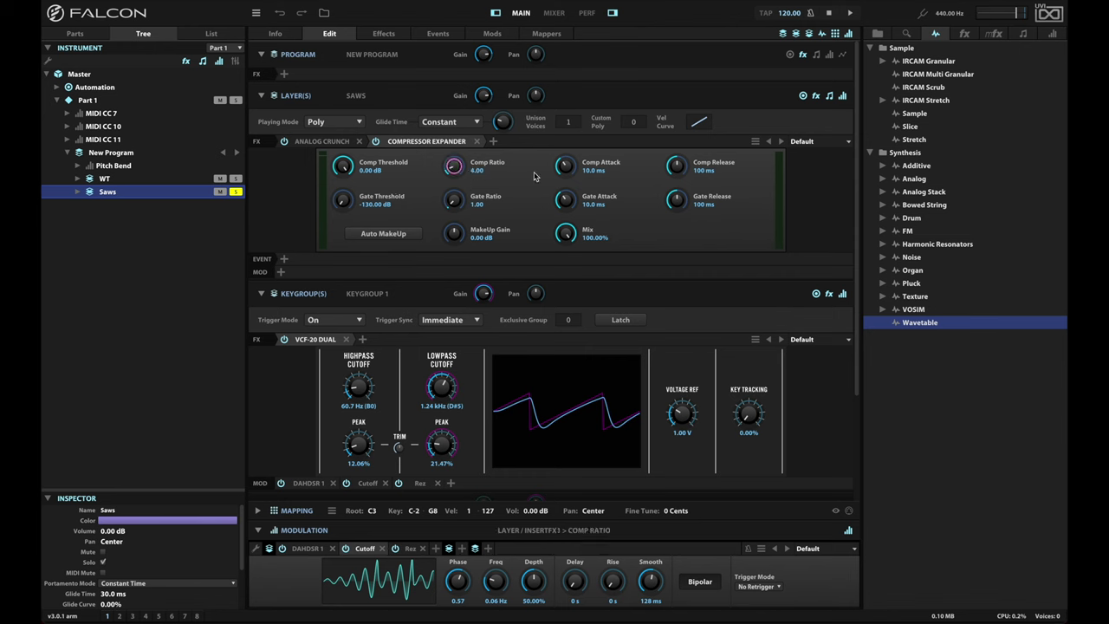
double_click(676, 170)
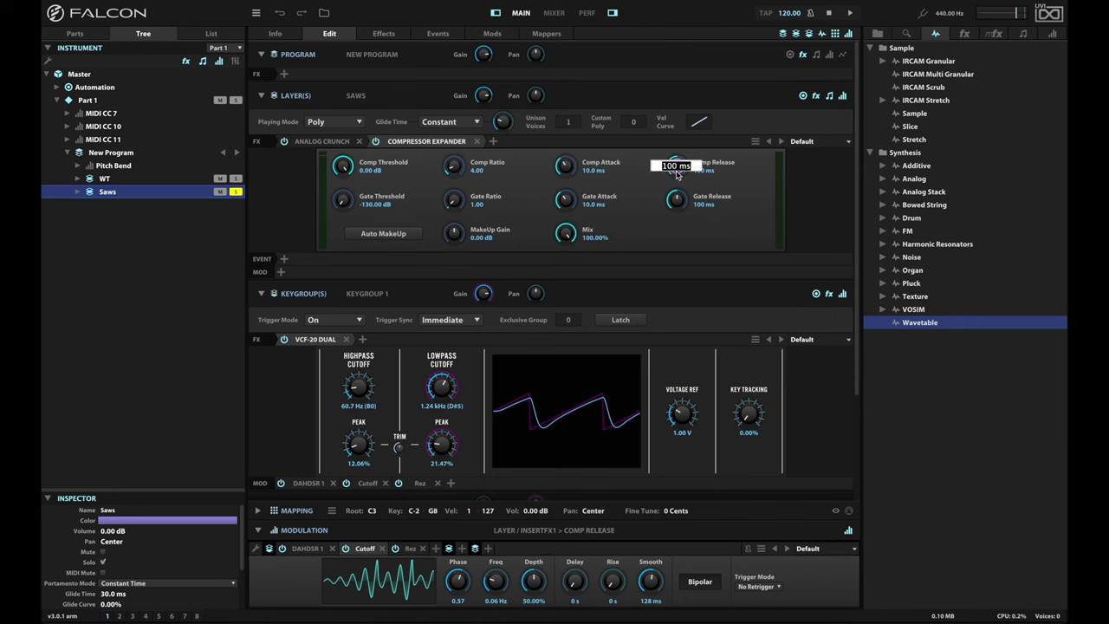
type("65")
key("Return")
left_click_drag(345, 169, 346, 191)
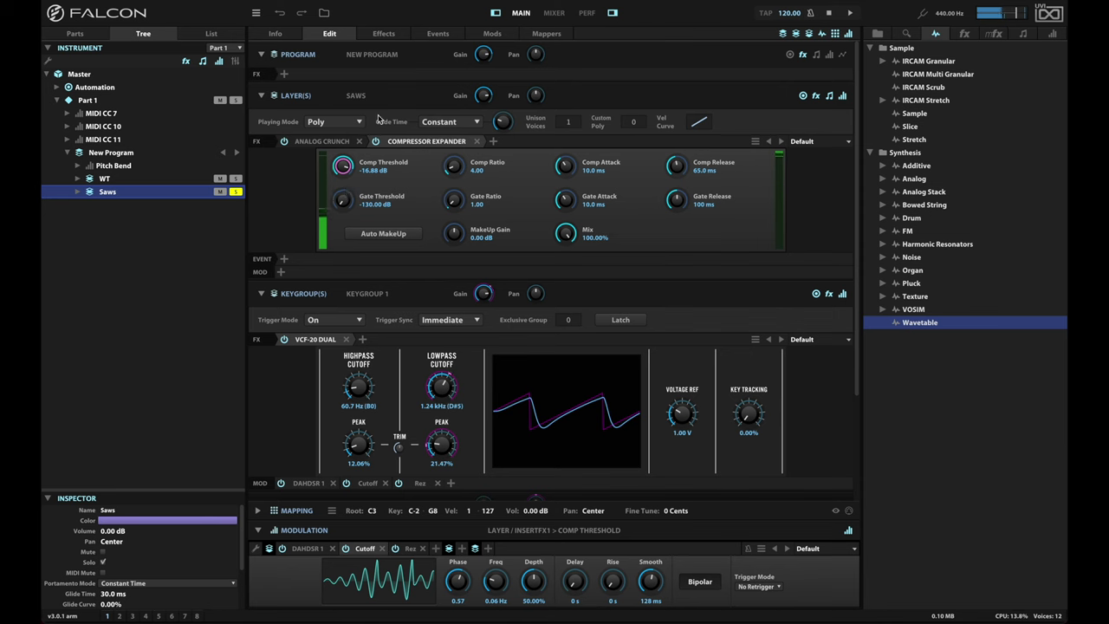
- Reduce the Analog Crunch mix to 53.27% and take the Saws layer out of solo
left_click(322, 141)
left_click(715, 194)
left_click_drag(715, 194, 714, 272)
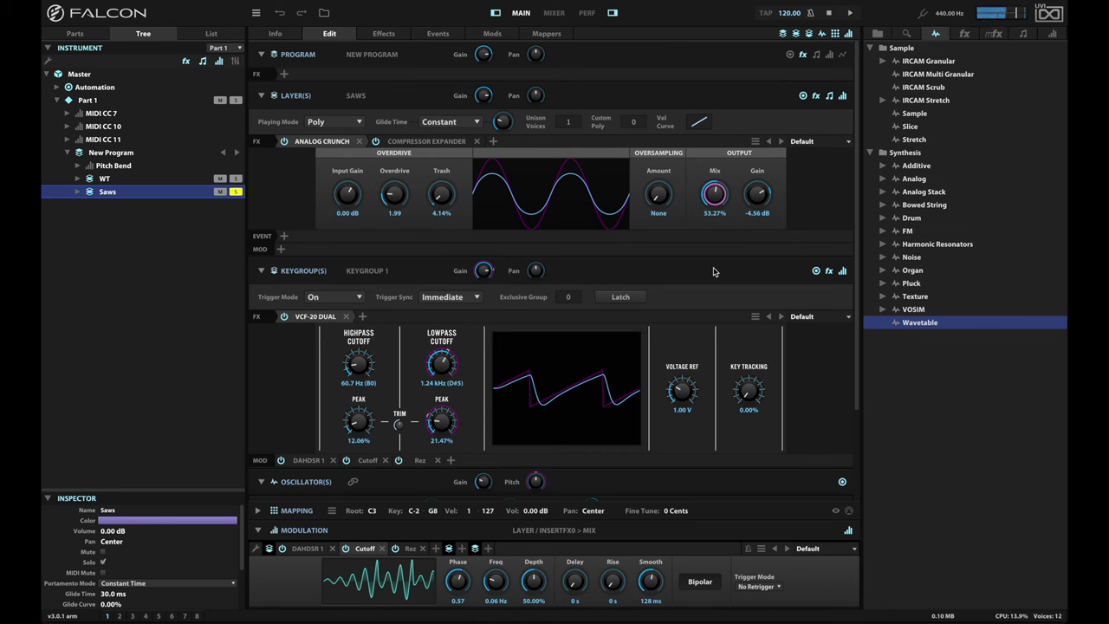
left_click(237, 192)
left_click(236, 192)
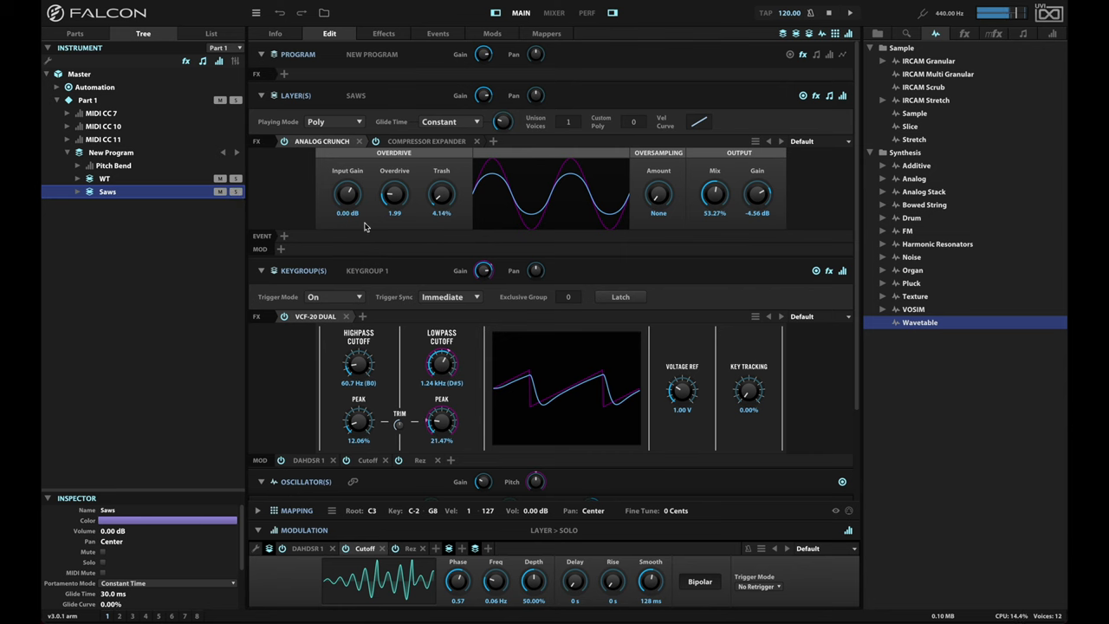
- Add a default Compressor Expander to the WT layer, place it before the Digital EQ and set its threshold to -14.49 dB
left_click(130, 179)
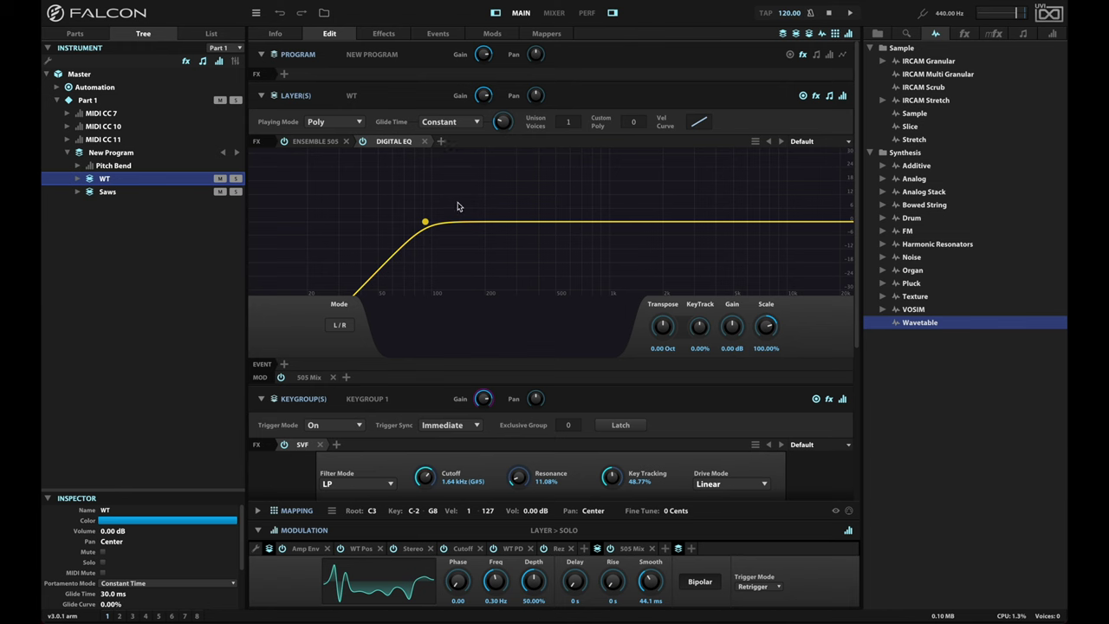
left_click(441, 142)
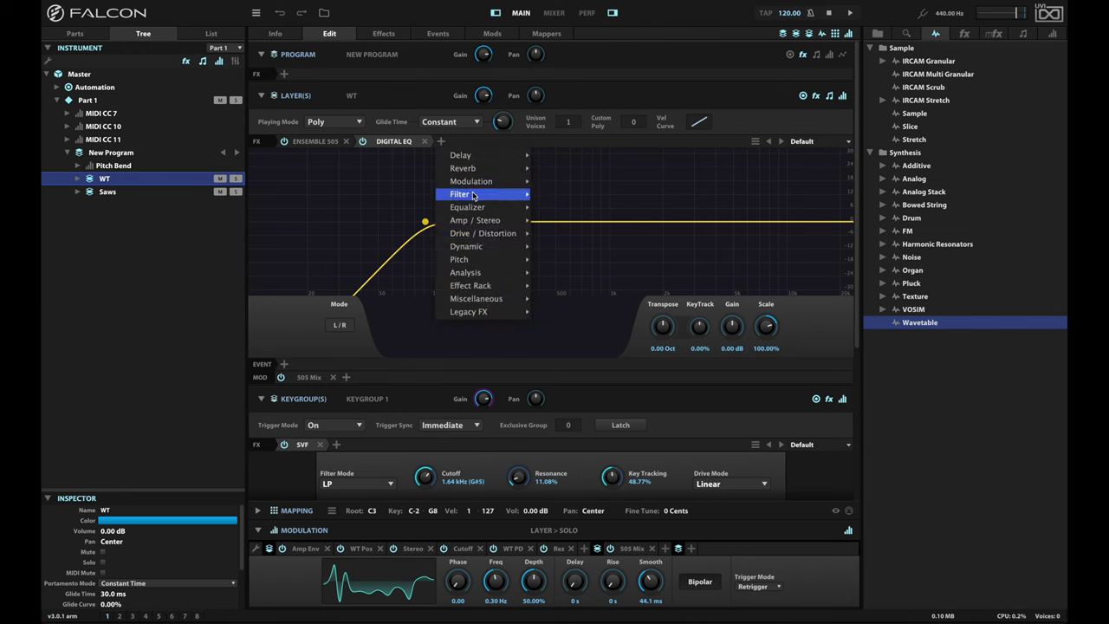
mouse_move(476, 252)
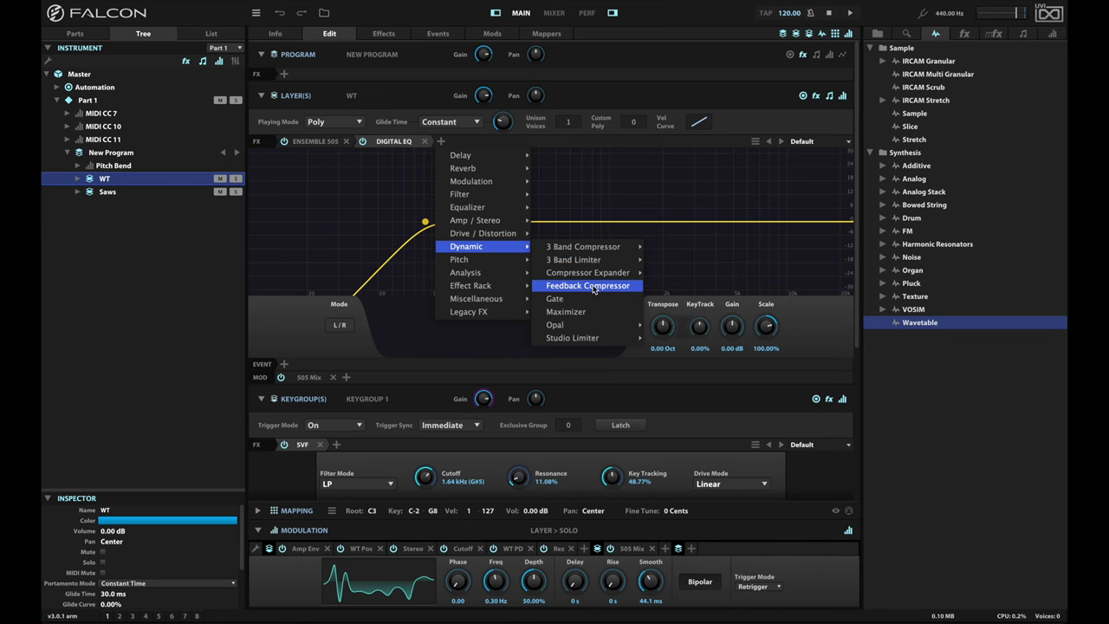
mouse_move(606, 272)
left_click(666, 275)
left_click_drag(481, 144, 575, 202)
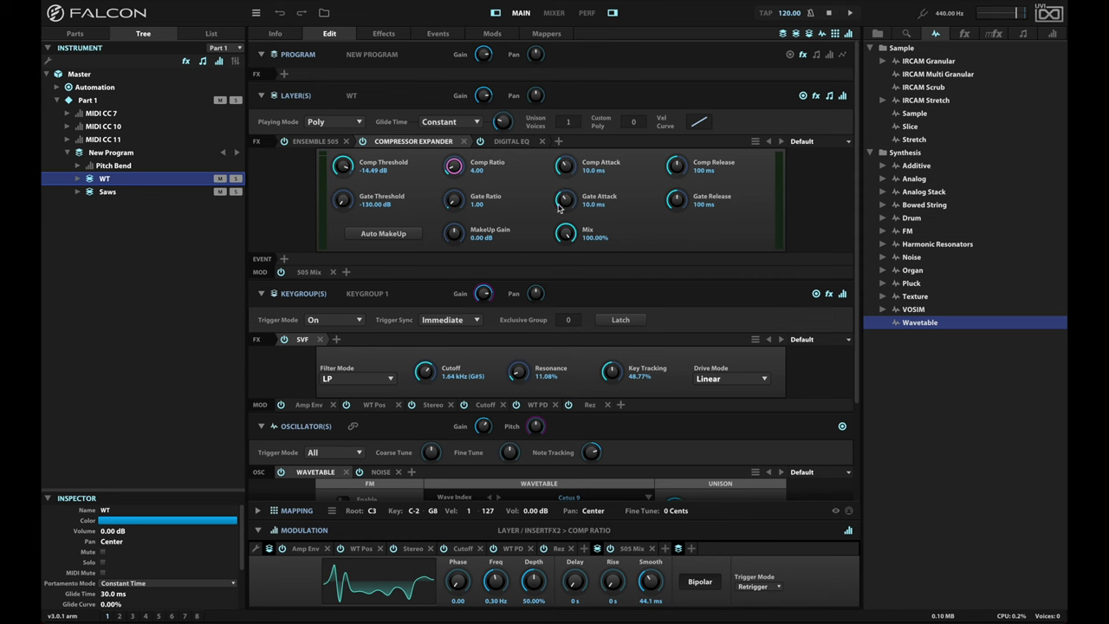
- Set the WT compressor's ratio to 6 and release to 69.9 ms, auditioning the layer briefly in solo
double_click(454, 166)
type("6")
key("Return")
left_click_drag(680, 168, 682, 176)
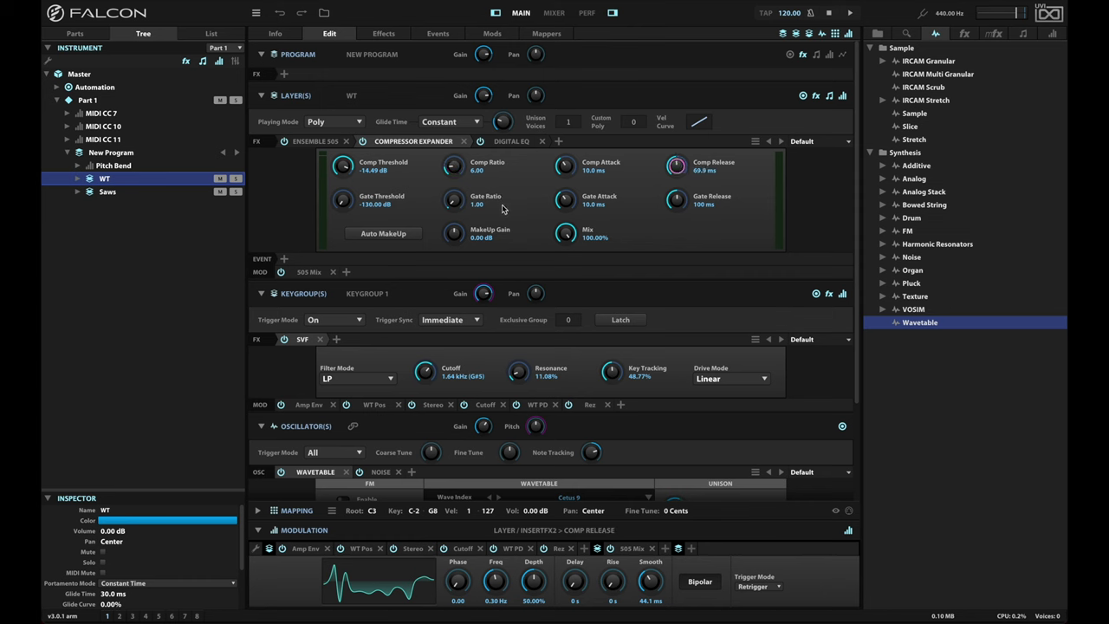
left_click(235, 178)
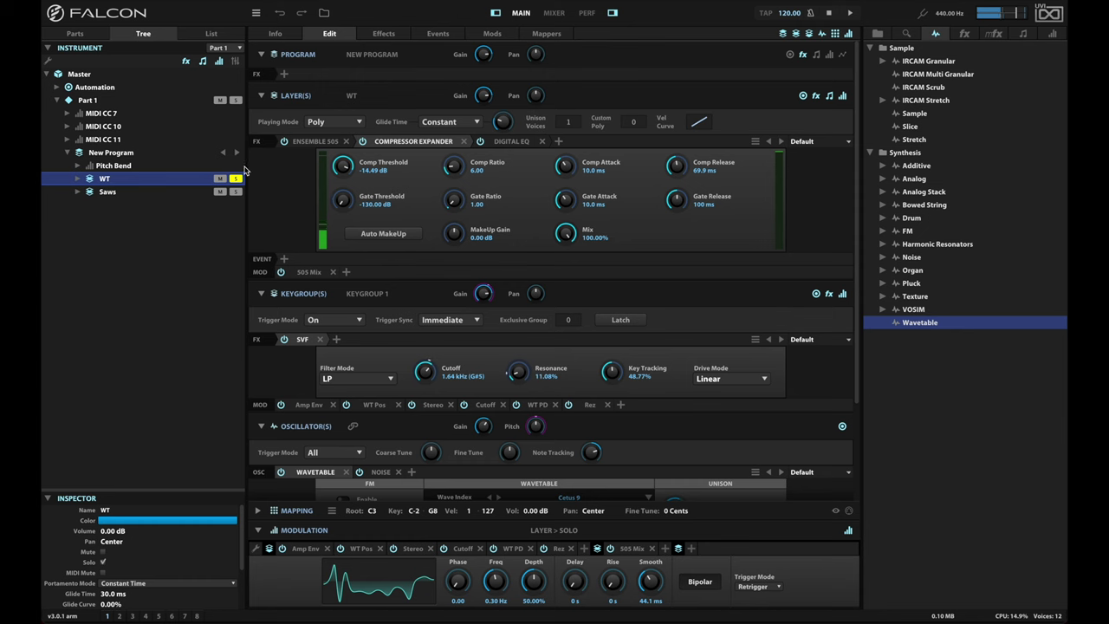
left_click(237, 179)
- Add a Feedback Compressor to the program's effects and set its threshold to -14.24 dB
left_click(285, 75)
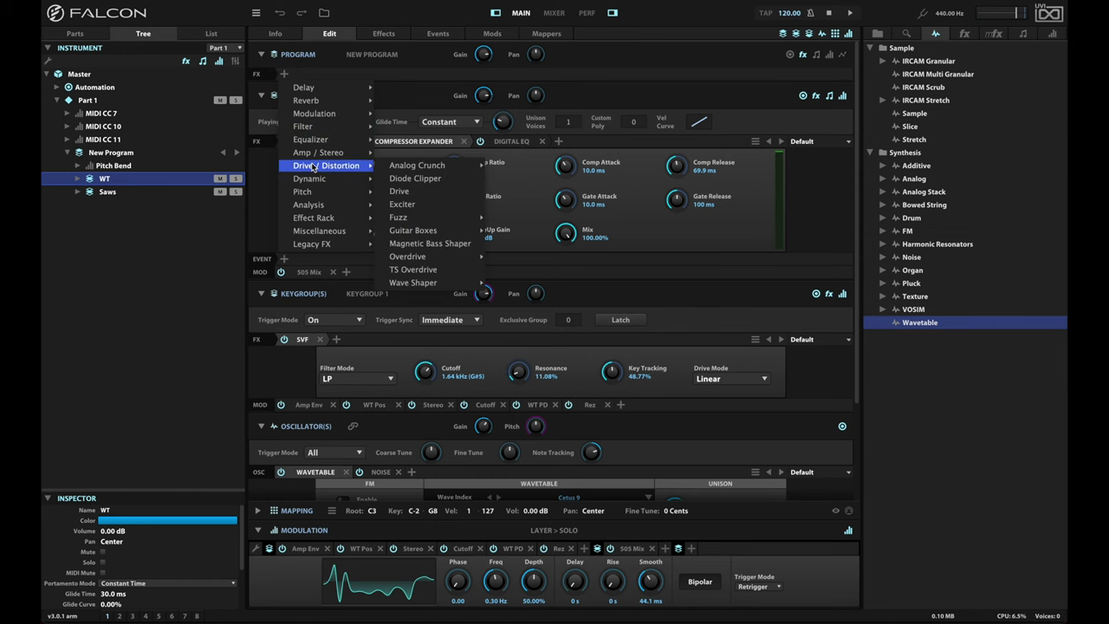
mouse_move(343, 181)
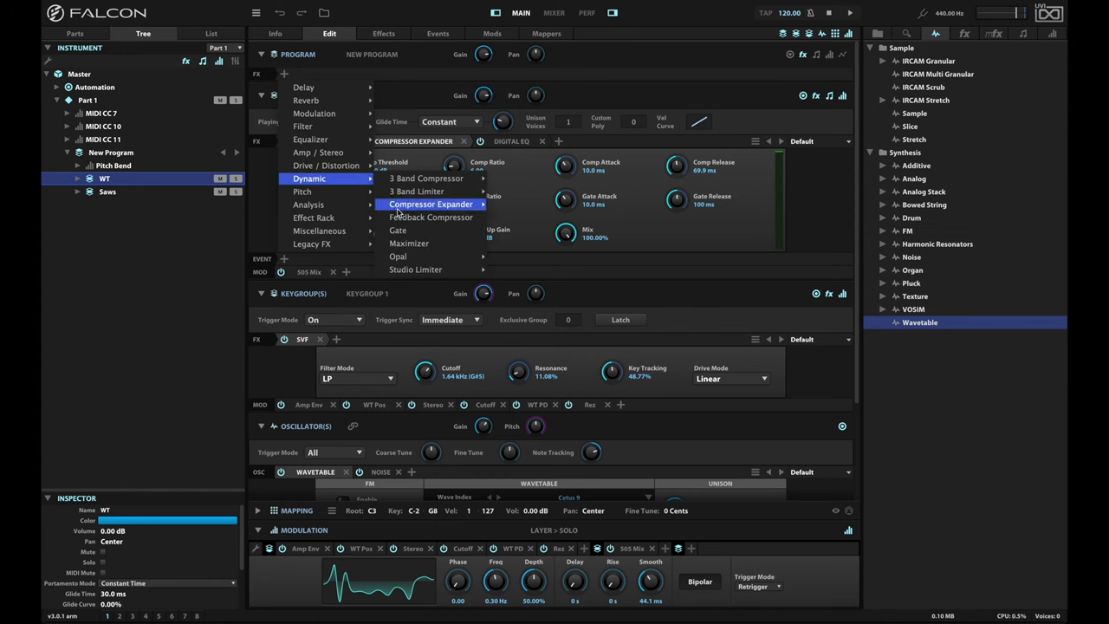
left_click(403, 216)
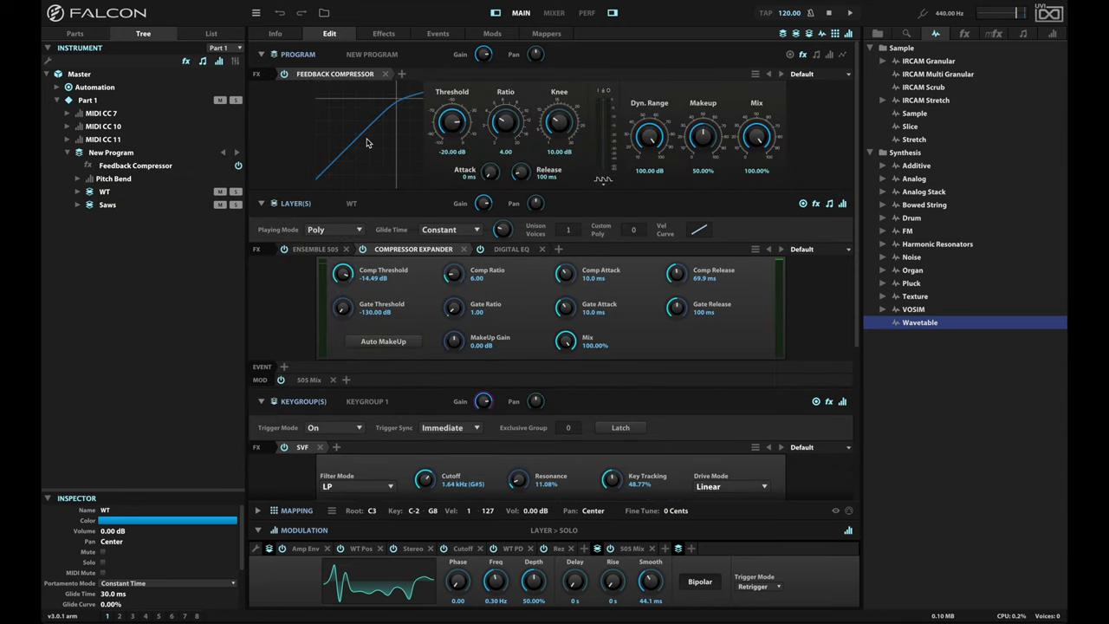
left_click_drag(461, 125, 456, 120)
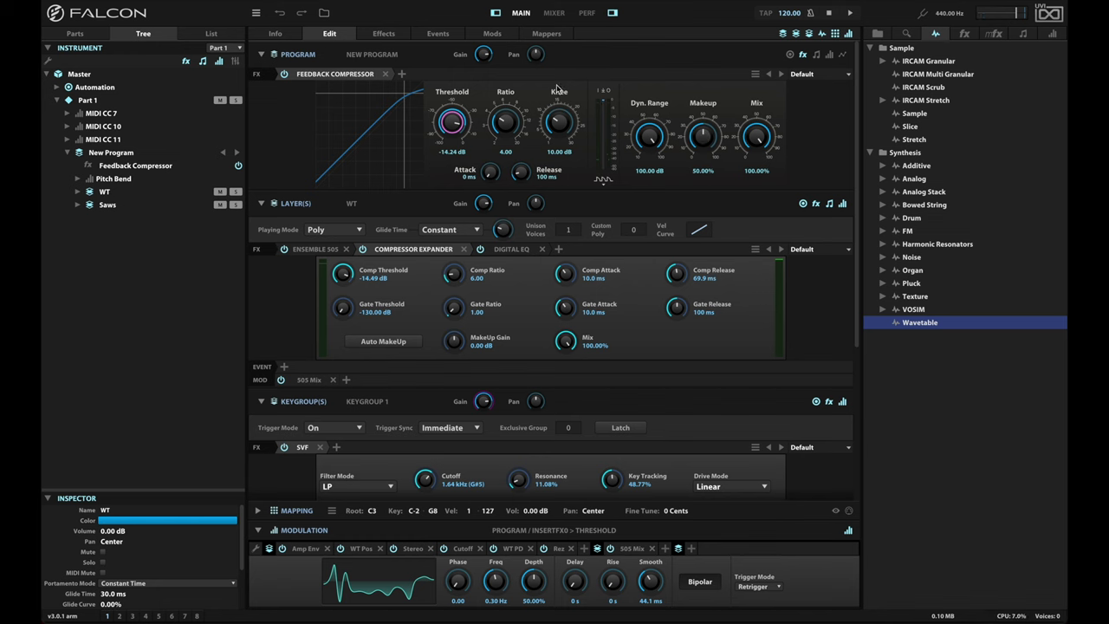
- Set the program's Feedback Compressor attack to 10 ms and release to 80 ms
double_click(491, 173)
type("10")
key("Return")
double_click(525, 174)
type("80")
key("Return")
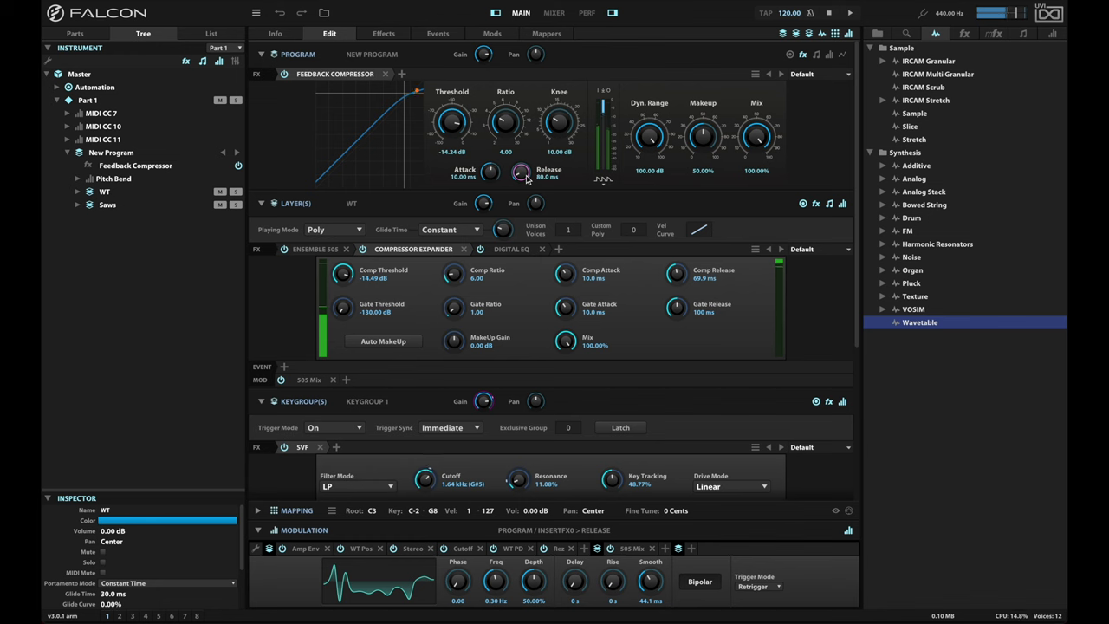
- Audition the Saws layer muted and soloed, and reduce its Analog Crunch to 20.81% mix, 1.57% trash and 1.86 overdrive
left_click(219, 206)
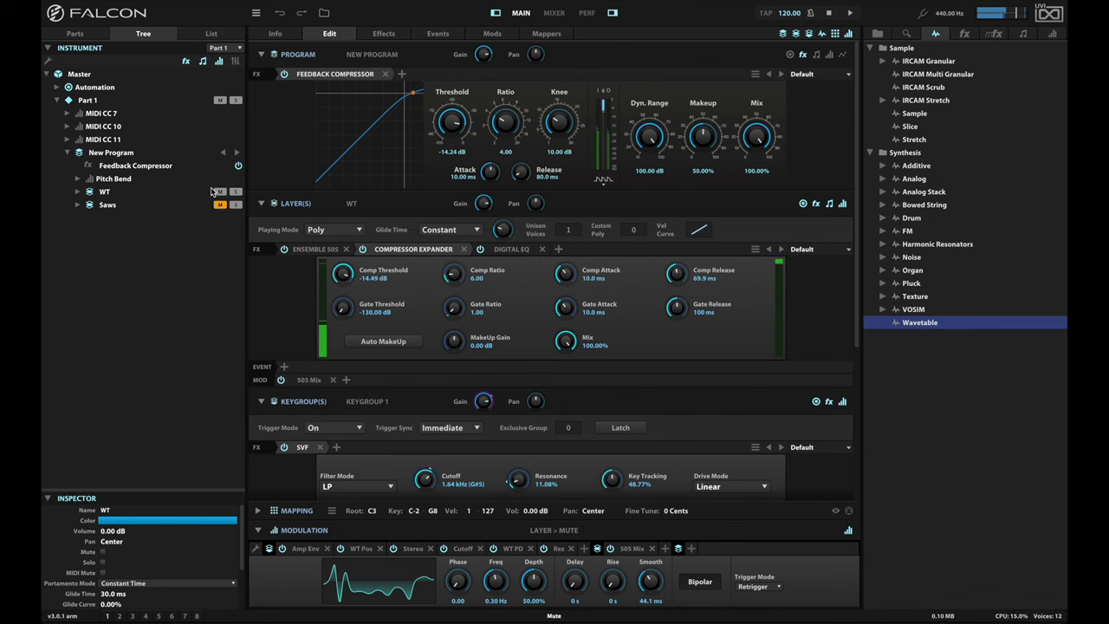
left_click(220, 204)
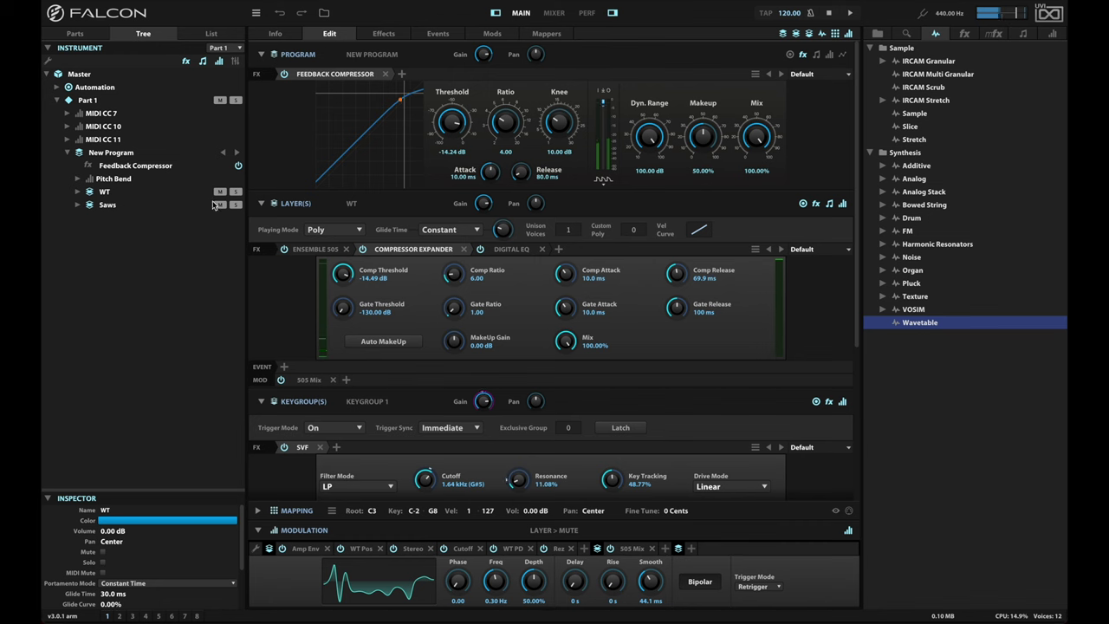
left_click(236, 205)
left_click(207, 210)
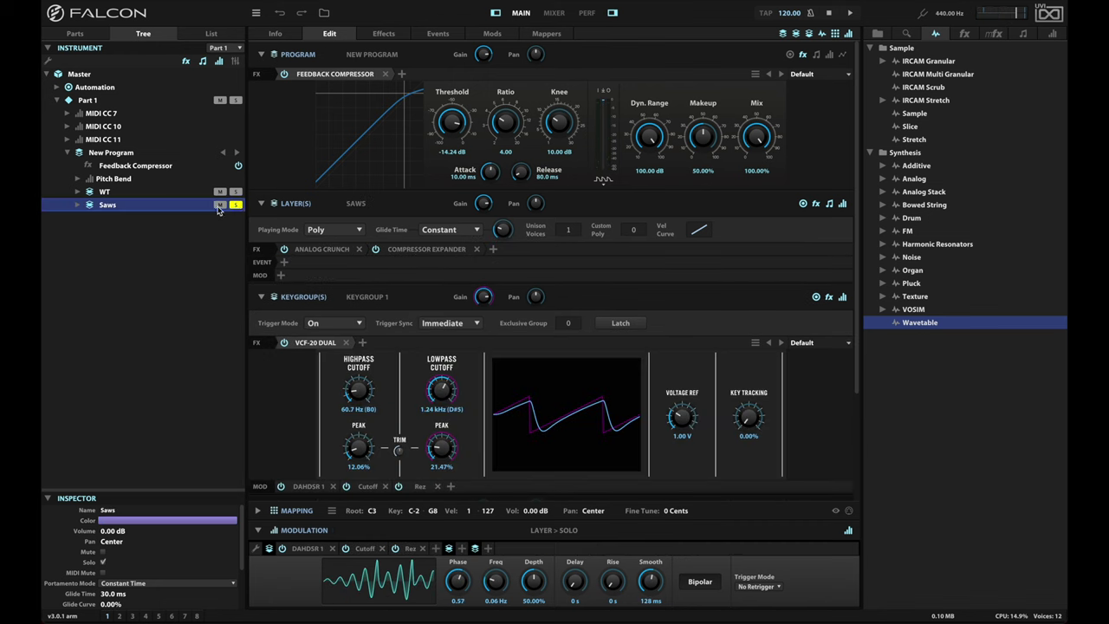
left_click(336, 250)
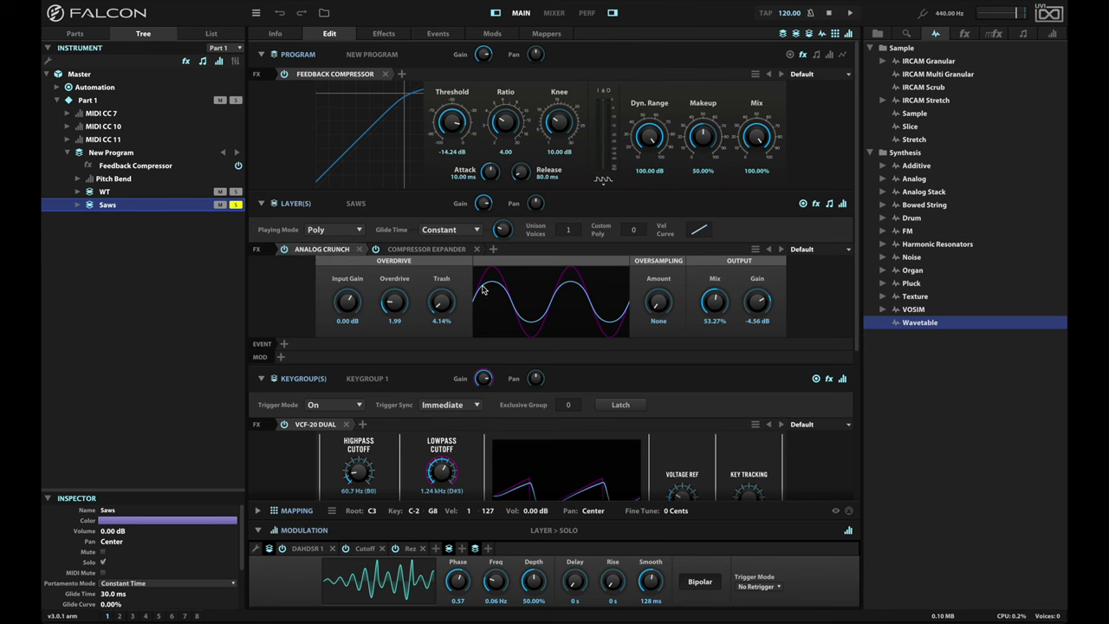
left_click_drag(716, 303, 726, 357)
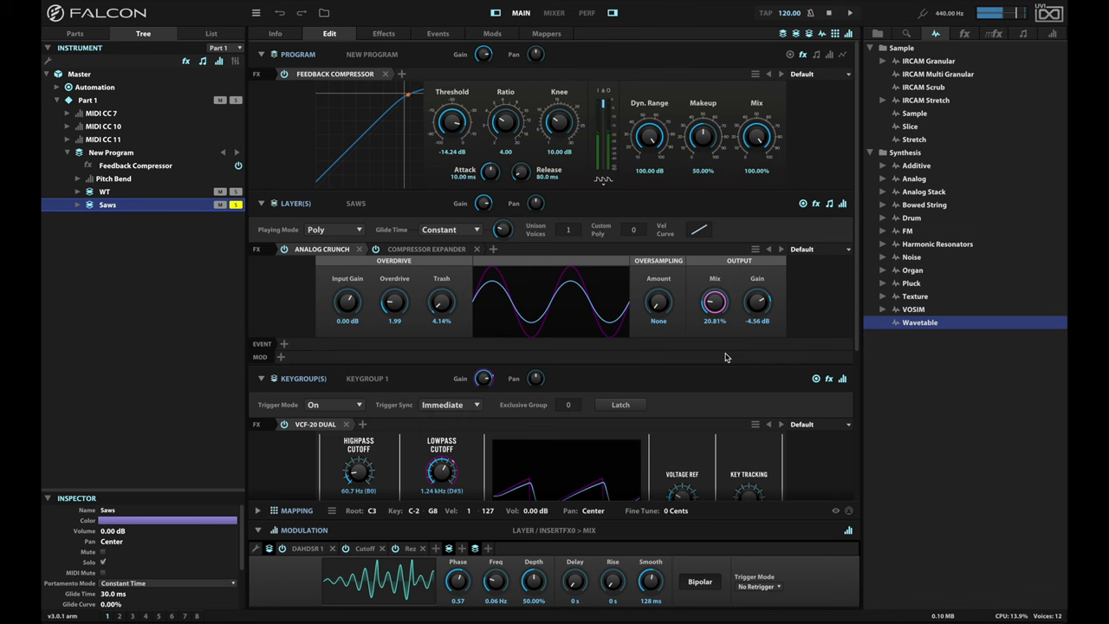
left_click_drag(439, 303, 390, 313)
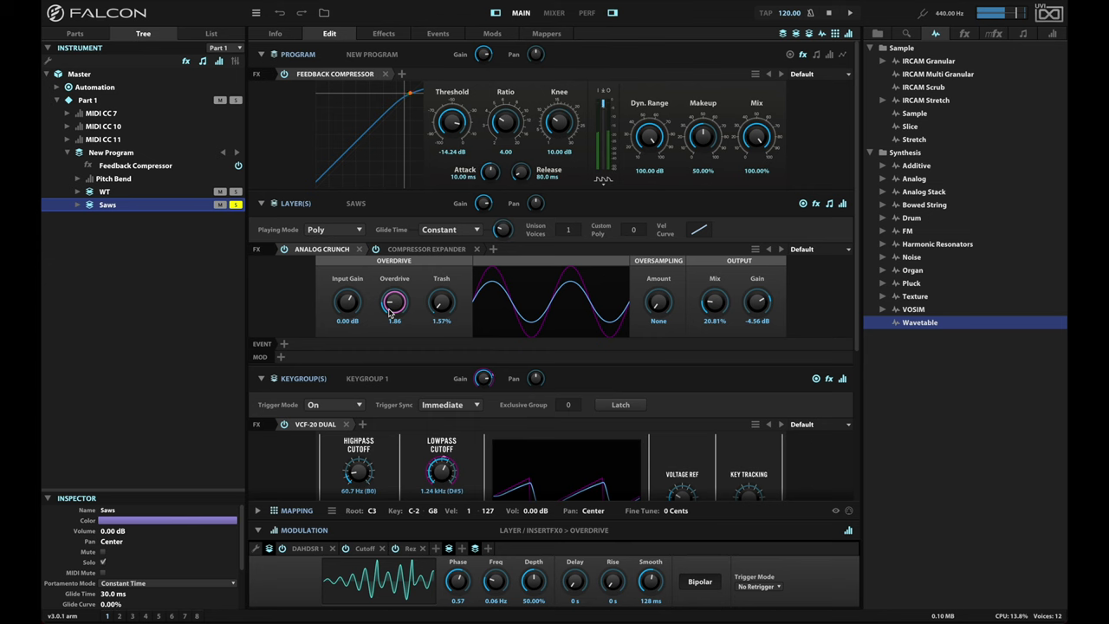
- Set the Saws layer's compressor ratio to 1.78 and threshold to -24.10 dB, and take the layer out of solo
left_click(426, 248)
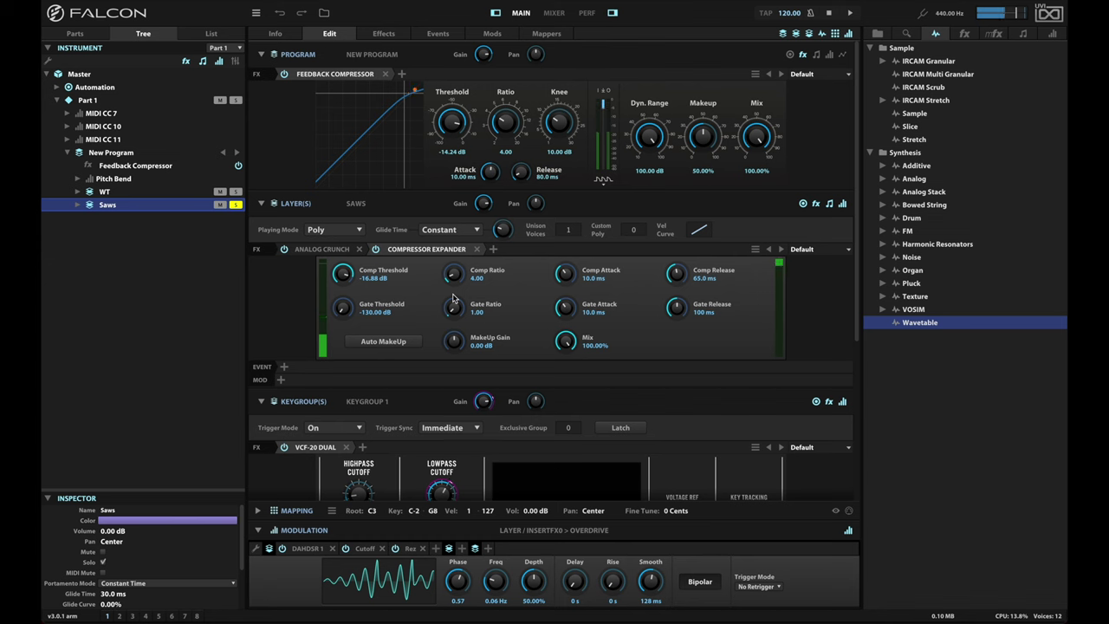
left_click_drag(451, 279, 449, 295)
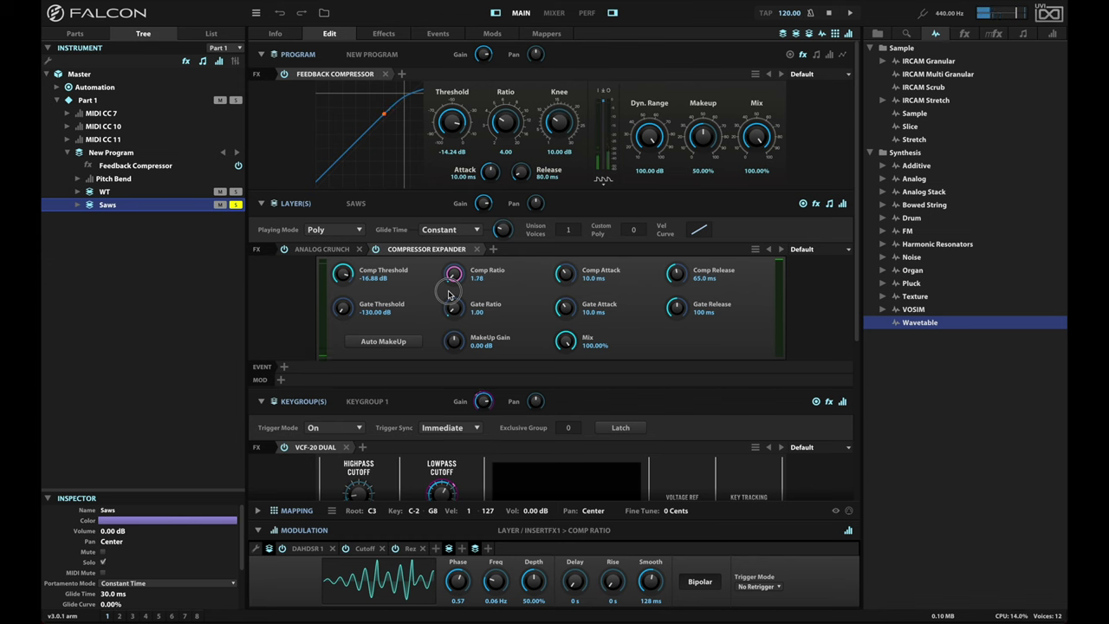
left_click_drag(343, 274, 344, 284)
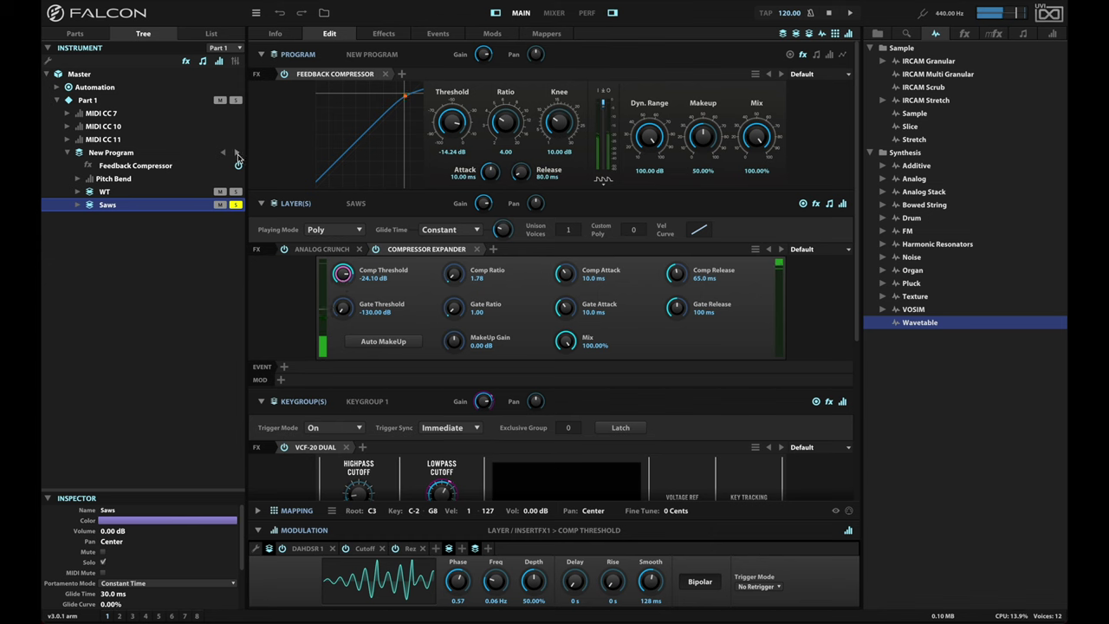
left_click(235, 206)
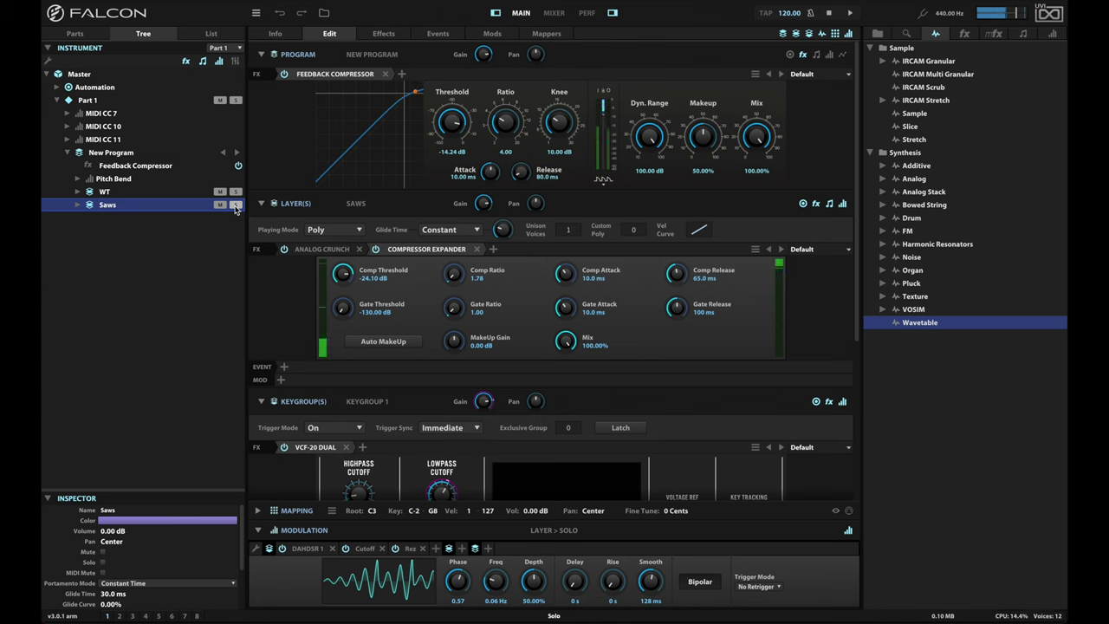
- Set the program's Feedback Compressor to ratio 2, threshold -18.14 dB, makeup 64.98% and mix 80.12%
mouse_move(507, 146)
left_mouse_down()
mouse_move(511, 173)
mouse_move(512, 161)
left_mouse_up()
double_click(506, 123)
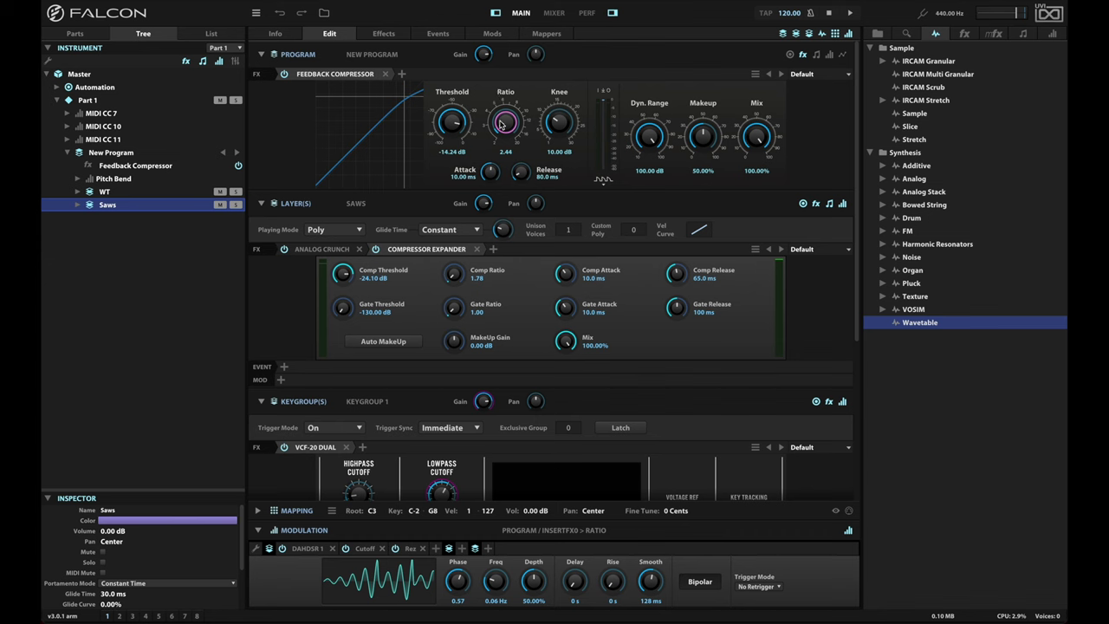
type("2")
key("Return")
scroll(455, 126, "down", 2)
scroll(455, 126, "down", 2)
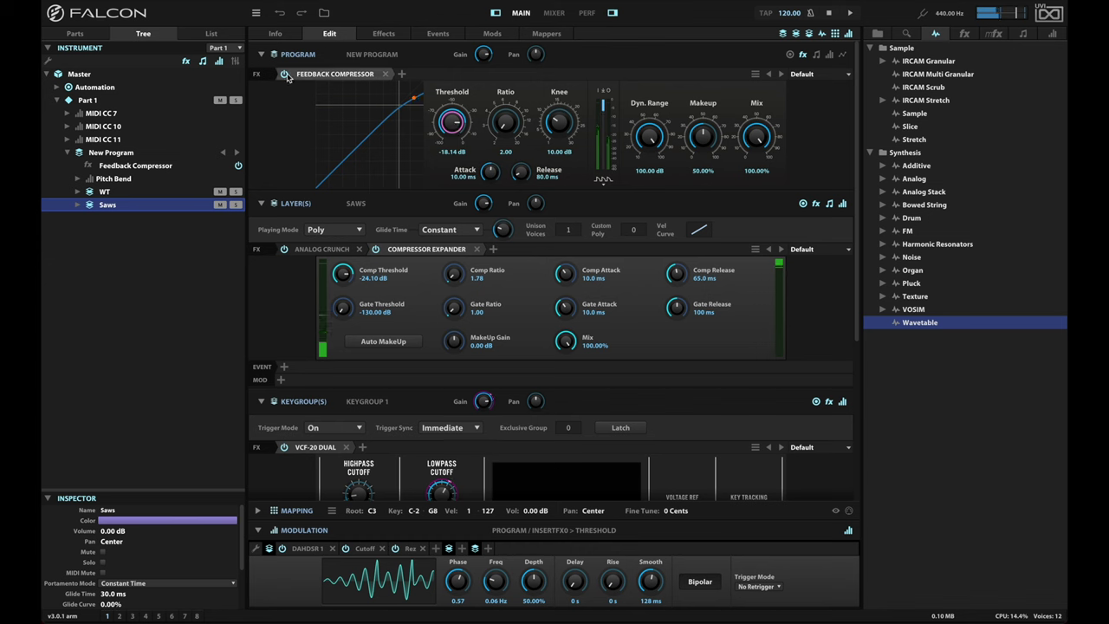
left_click_drag(700, 136, 702, 114)
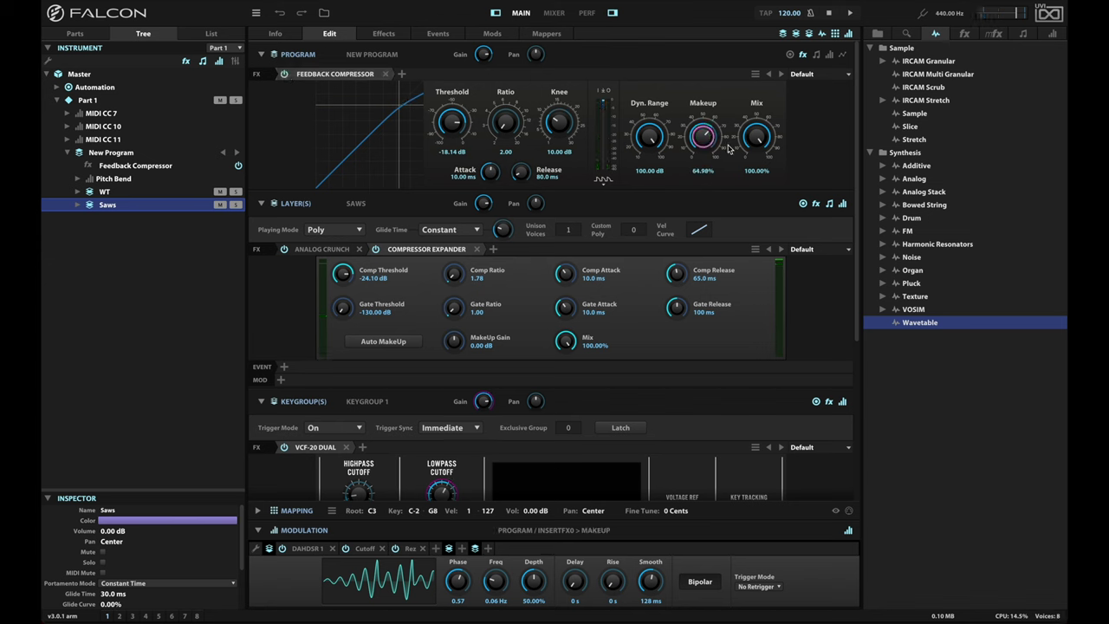
left_click_drag(754, 141, 766, 173)
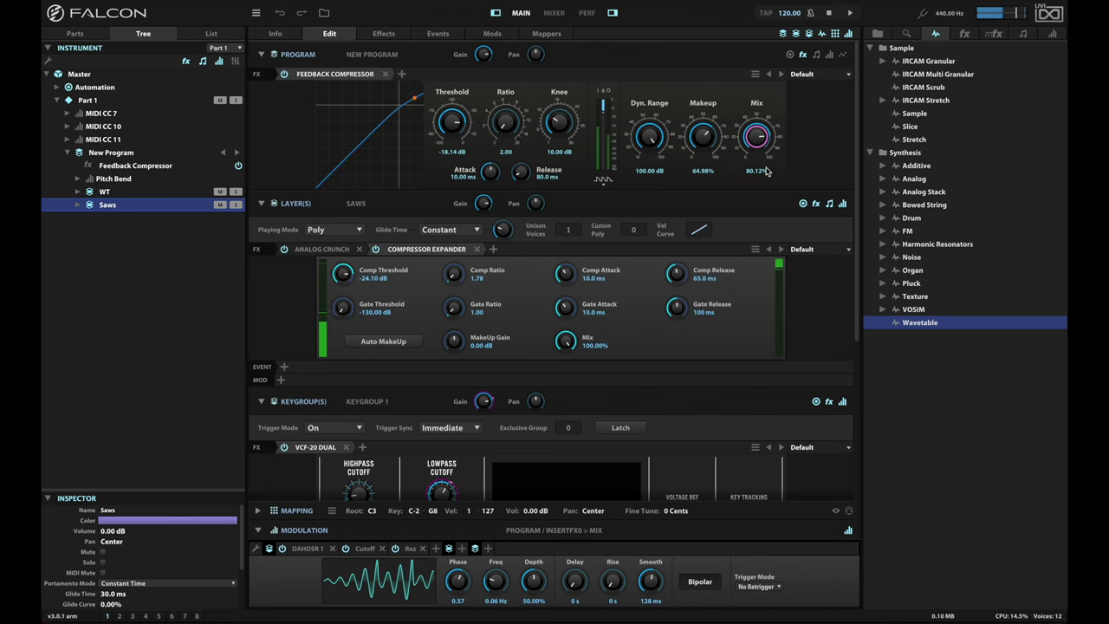
- Raise the makeup gain slightly on the Compressor Expanders of the Saws and WT layers
left_click_drag(458, 345, 457, 340)
left_click(177, 191)
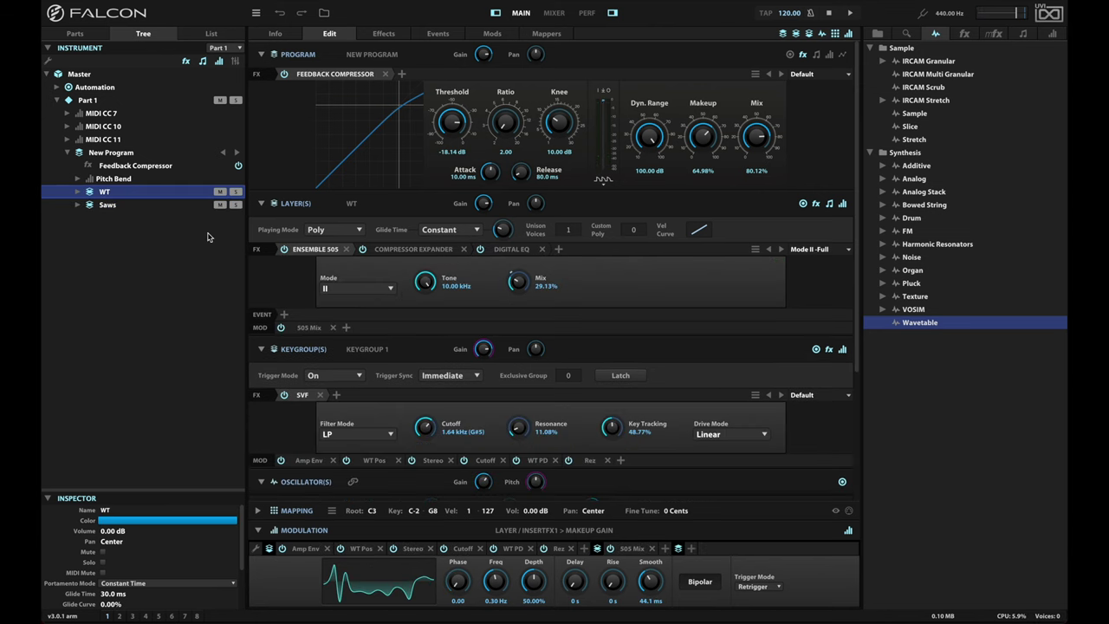
left_click(412, 248)
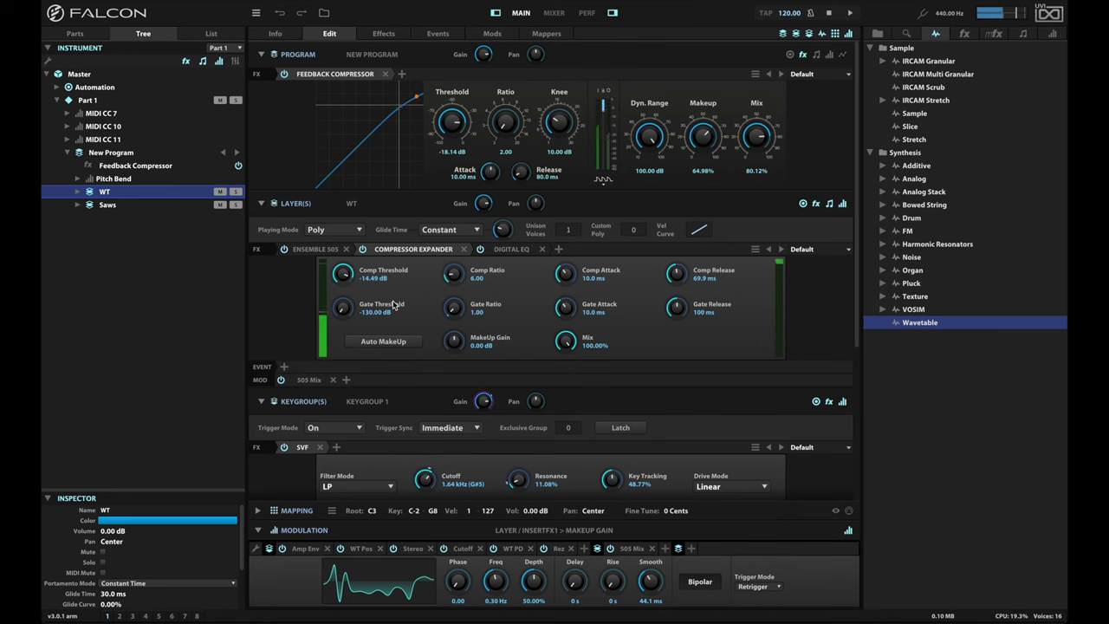
left_click_drag(452, 341, 453, 339)
- Change the Saws layer's LFO trigger mode to Retrigger
left_click(147, 206)
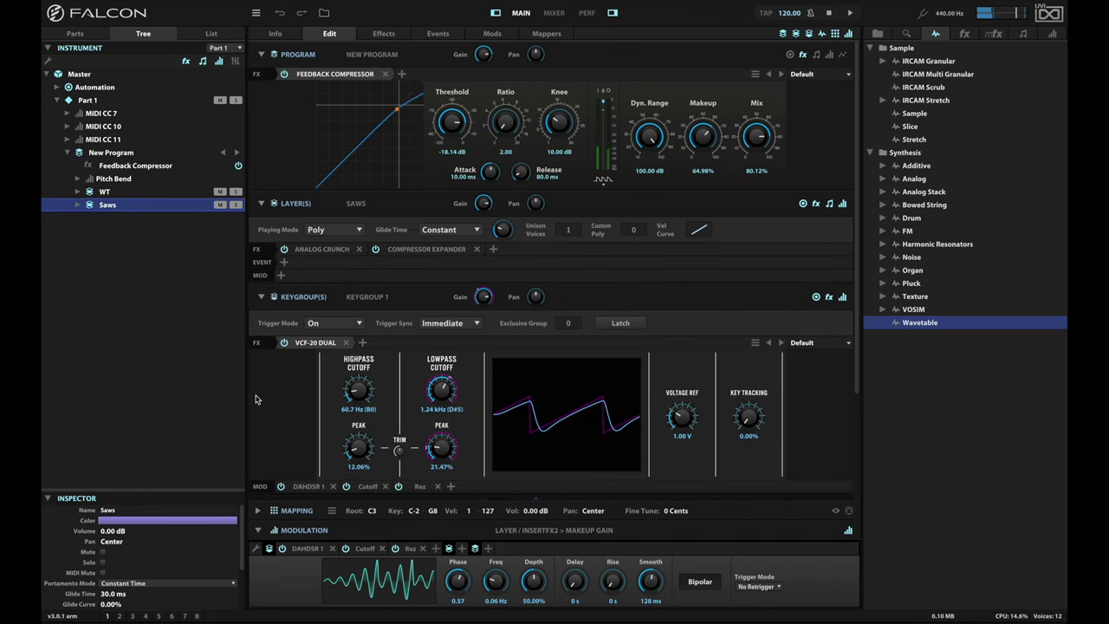
left_click_drag(855, 355, 857, 482)
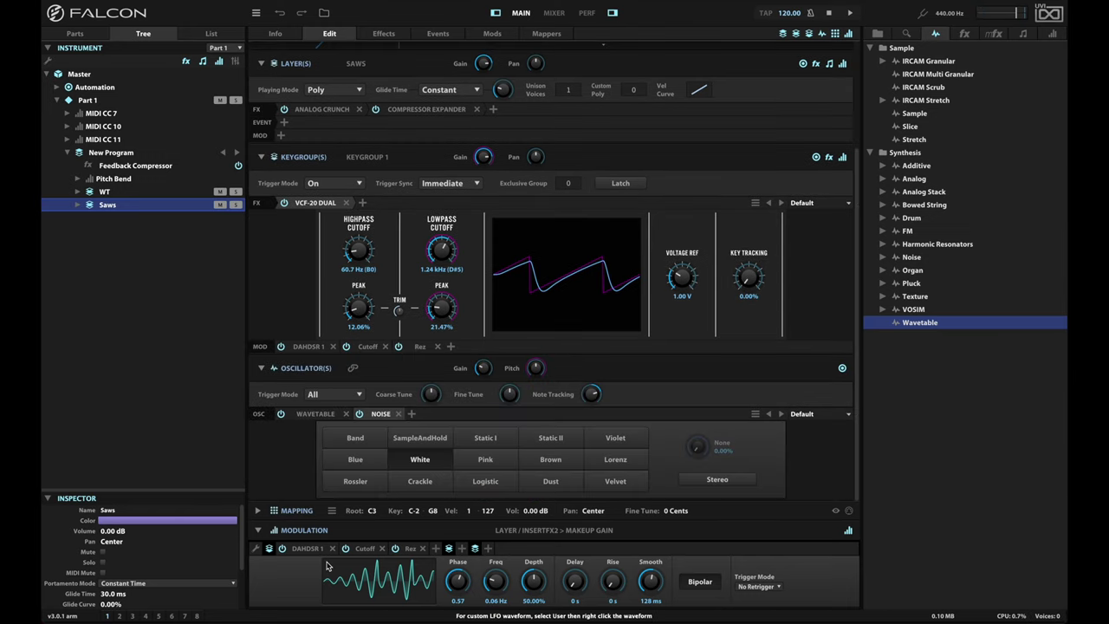
left_click(747, 580)
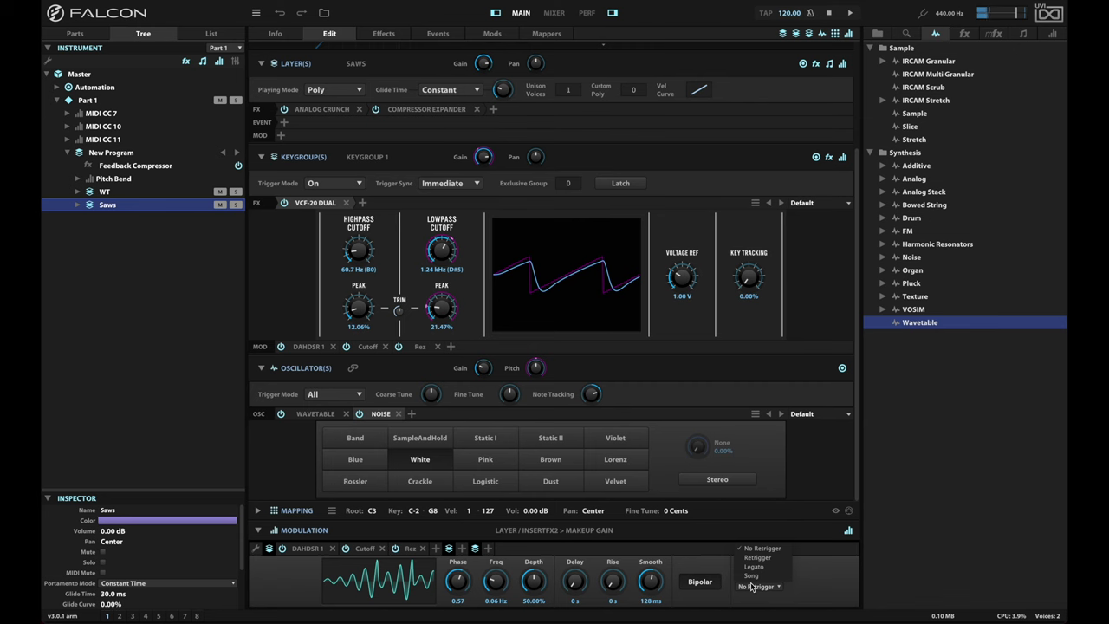
left_click(759, 555)
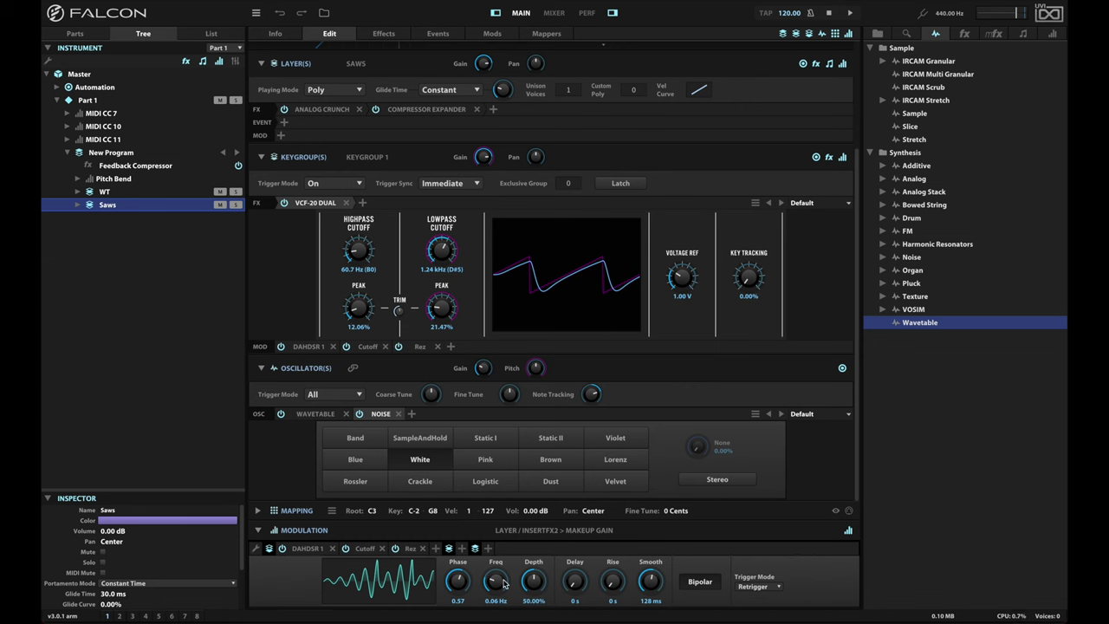
- Lower the frequency of the WT layer's cutoff LFO to 0.22 Hz
left_click(363, 549)
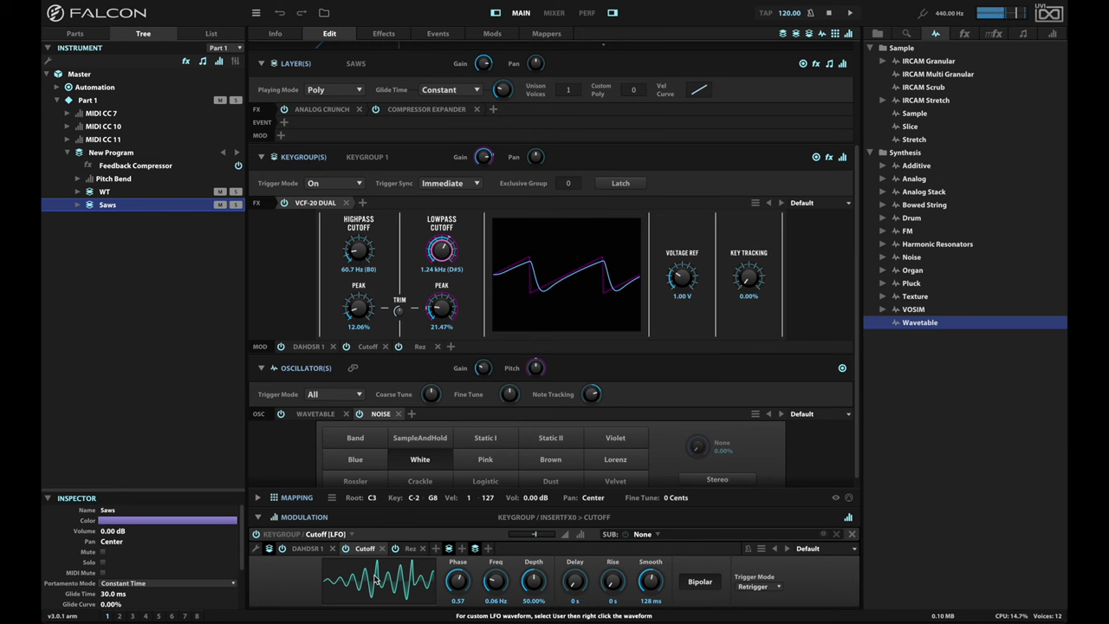
left_click(151, 191)
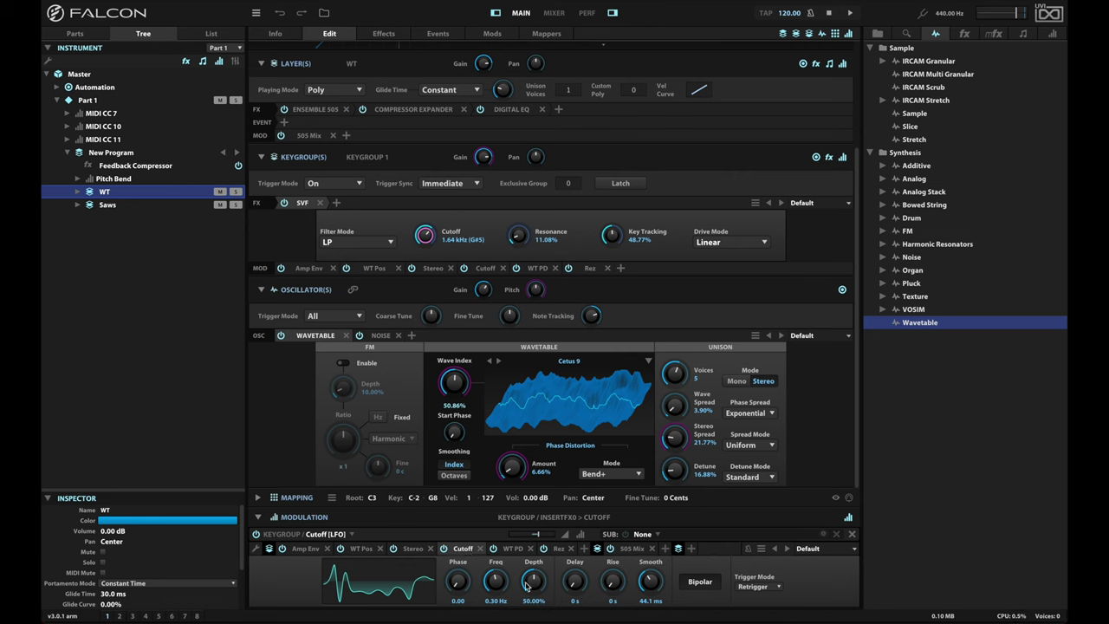
left_click_drag(498, 582, 498, 589)
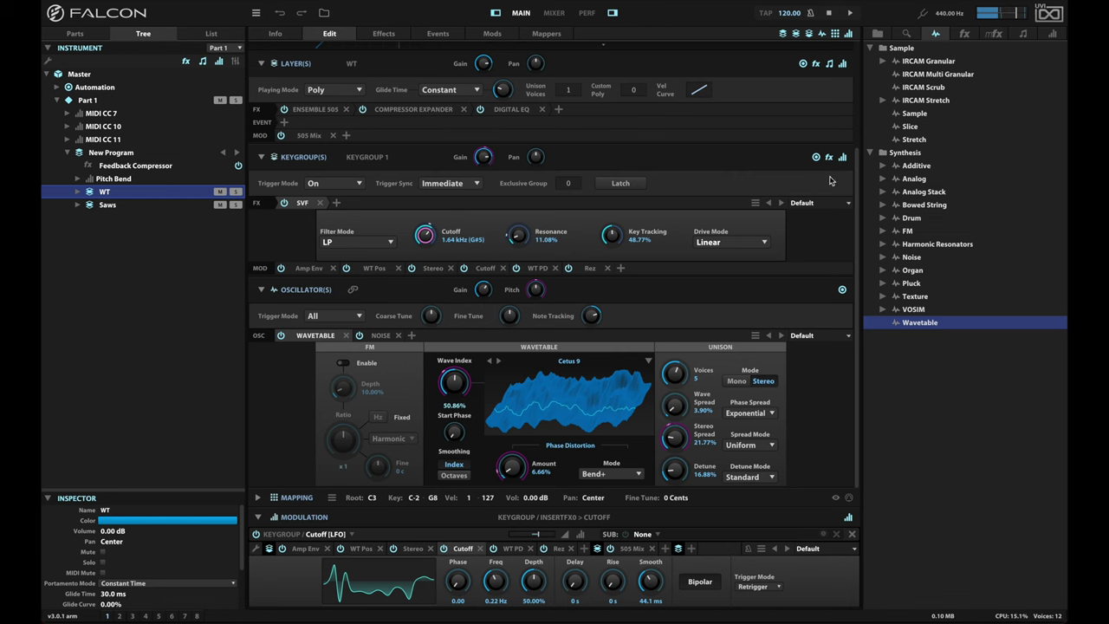
- Add a Feedback Machine with the Shimmer Verb 1 preset to the program's effects and set its mix to 19.08%
left_click_drag(861, 188, 861, 38)
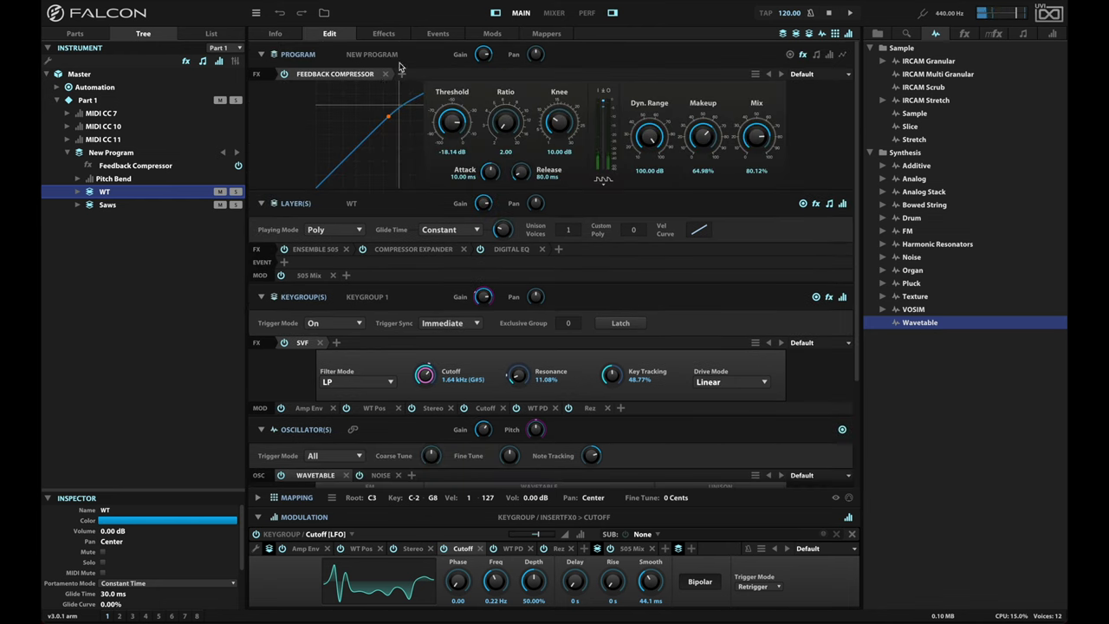
left_click(336, 76)
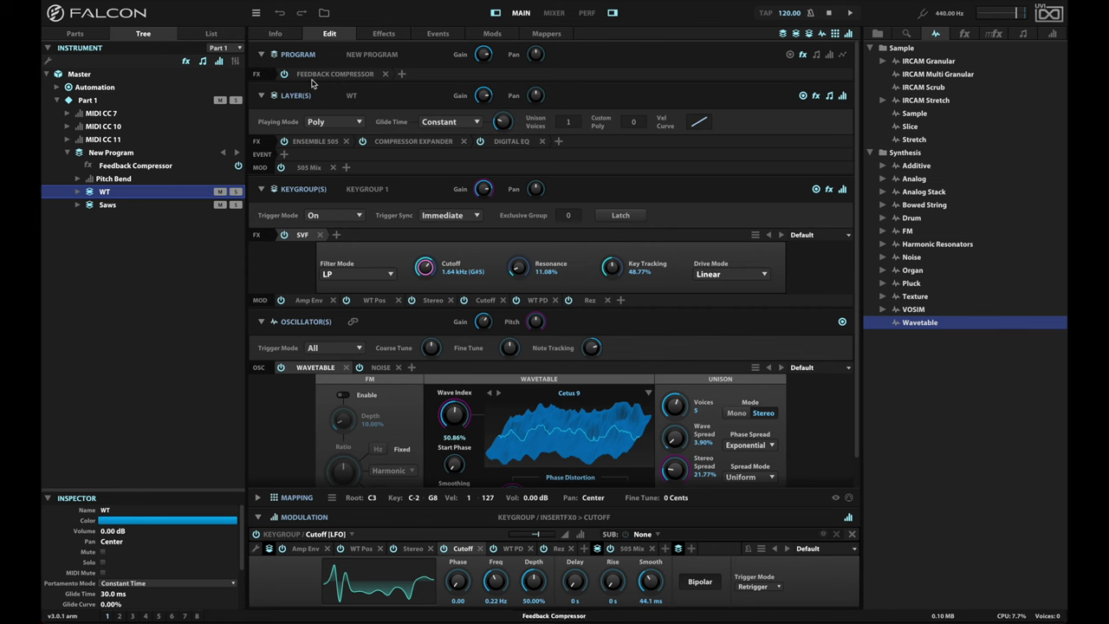
left_click(401, 73)
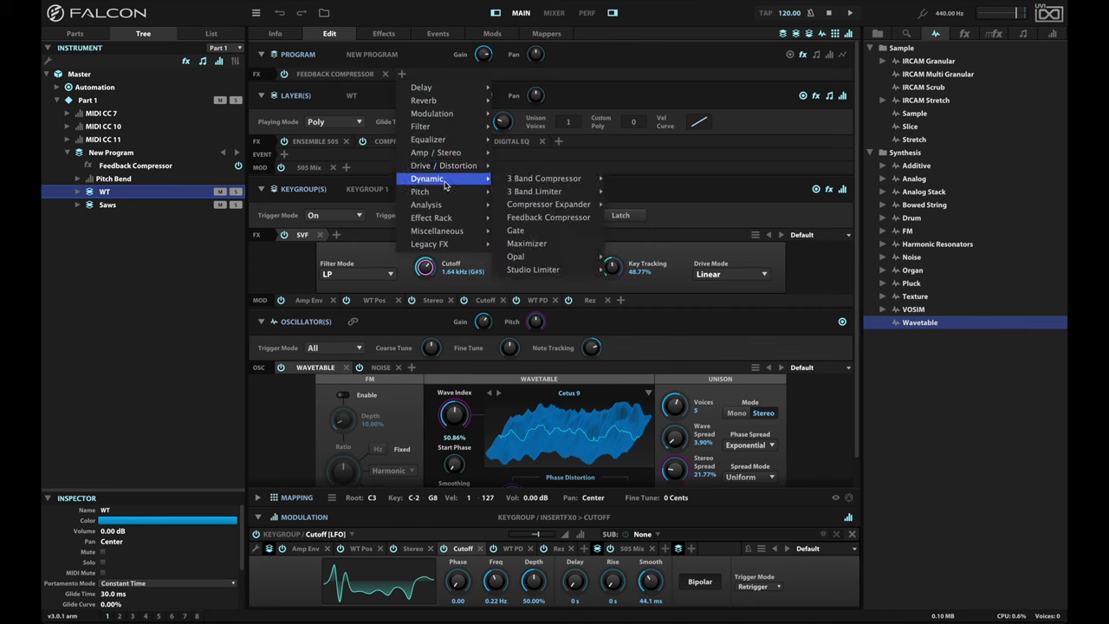
mouse_move(442, 156)
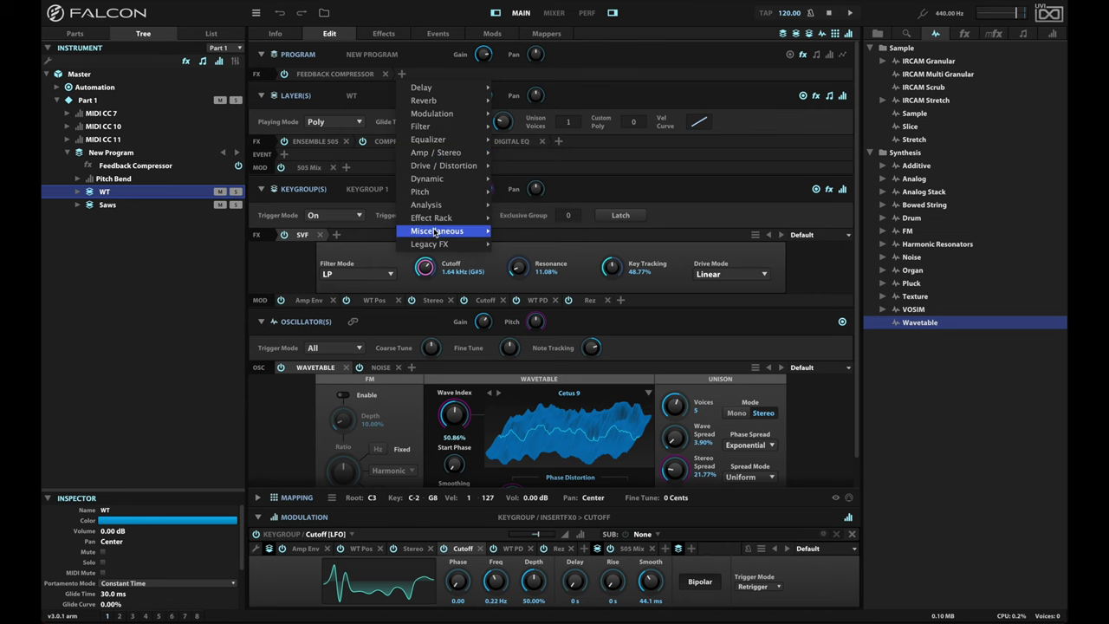
mouse_move(436, 222)
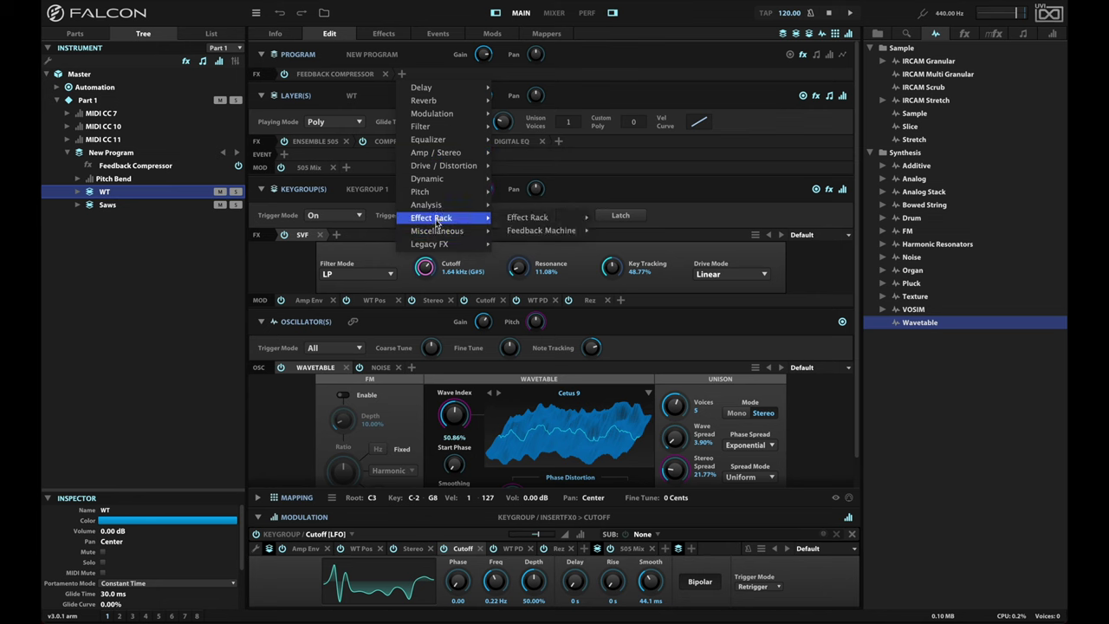
mouse_move(520, 222)
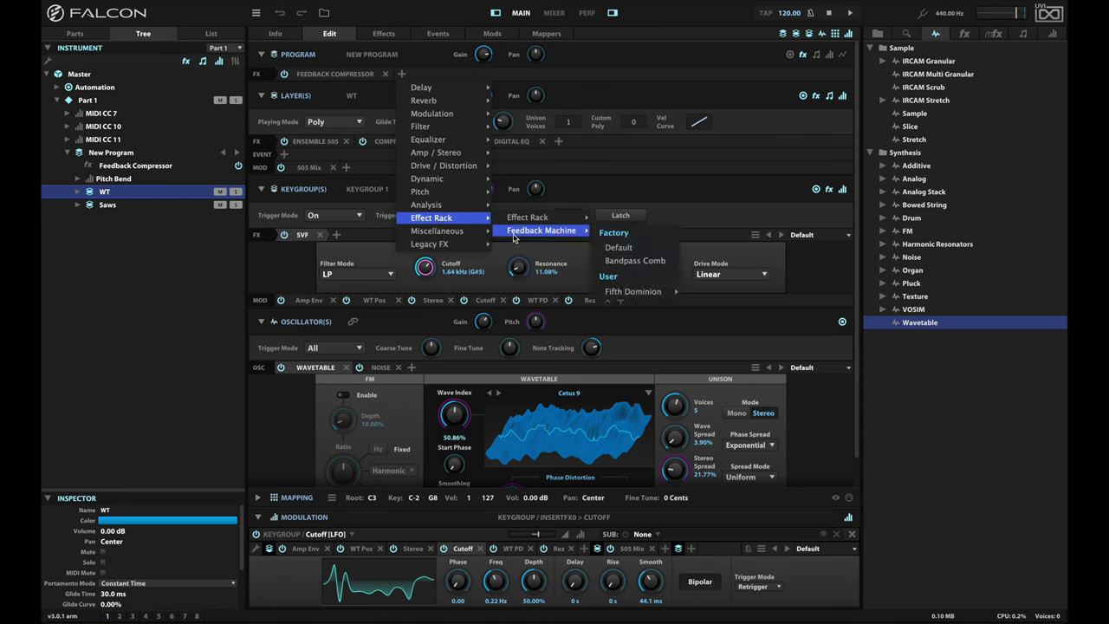
mouse_move(634, 293)
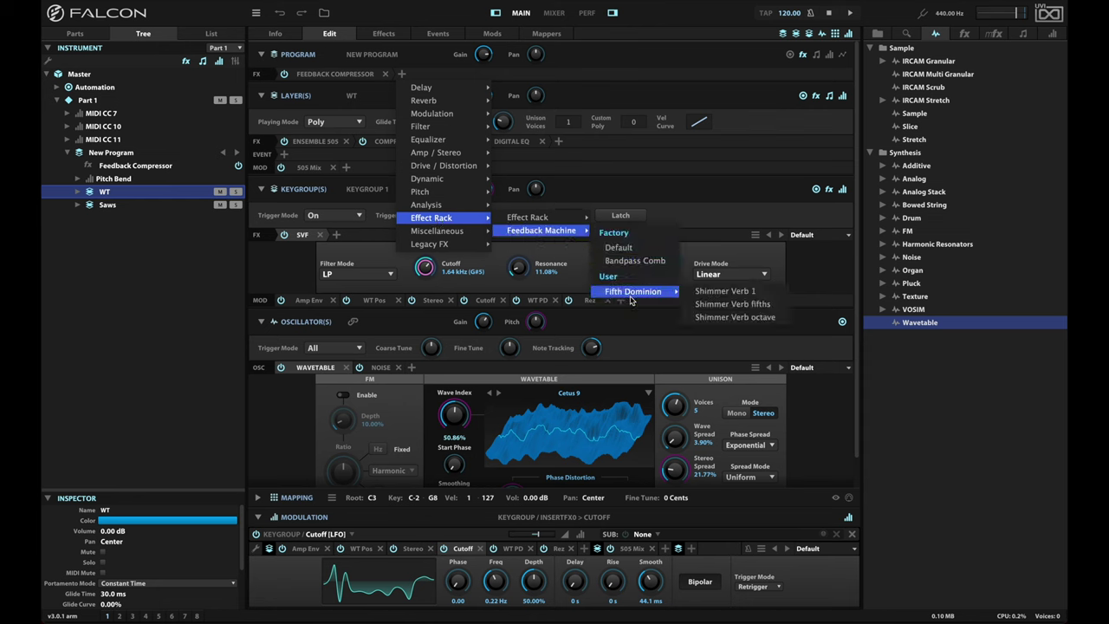
left_click(713, 292)
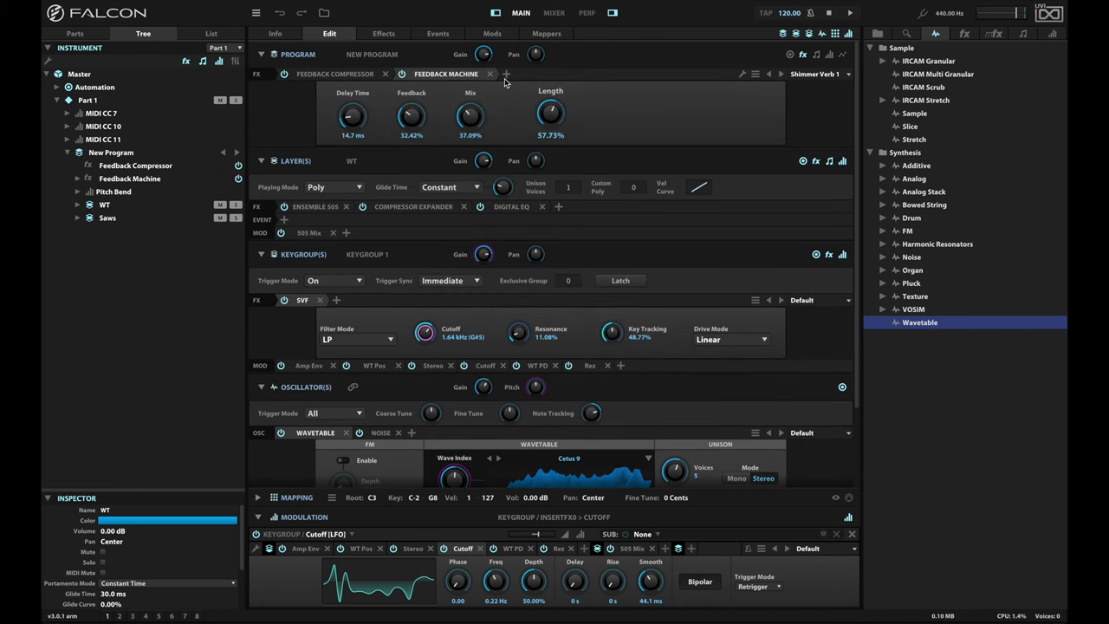
left_click_drag(470, 113, 472, 198)
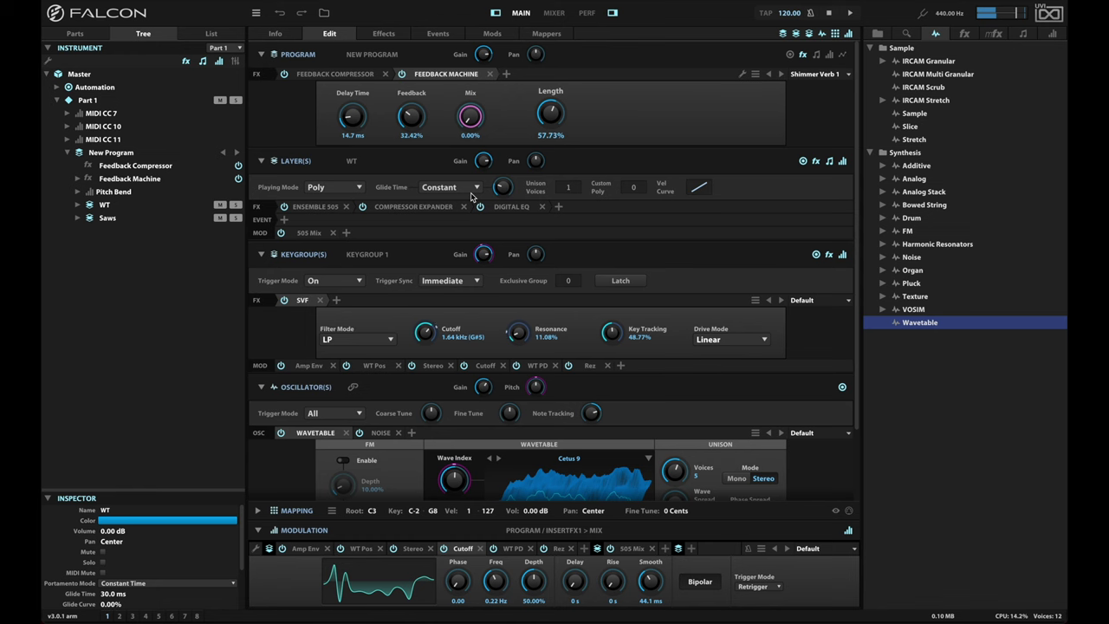
left_click_drag(468, 122, 463, 90)
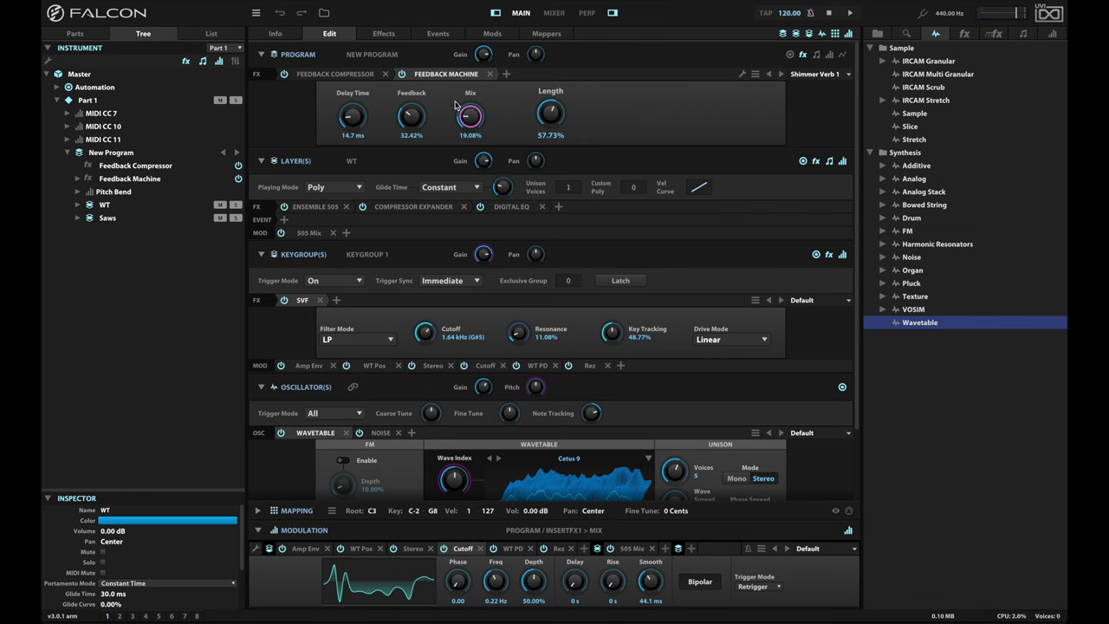
- Add a SparkVerb reverb with the Very Long preset from the Large to Endless category to the program's effects
left_click(507, 74)
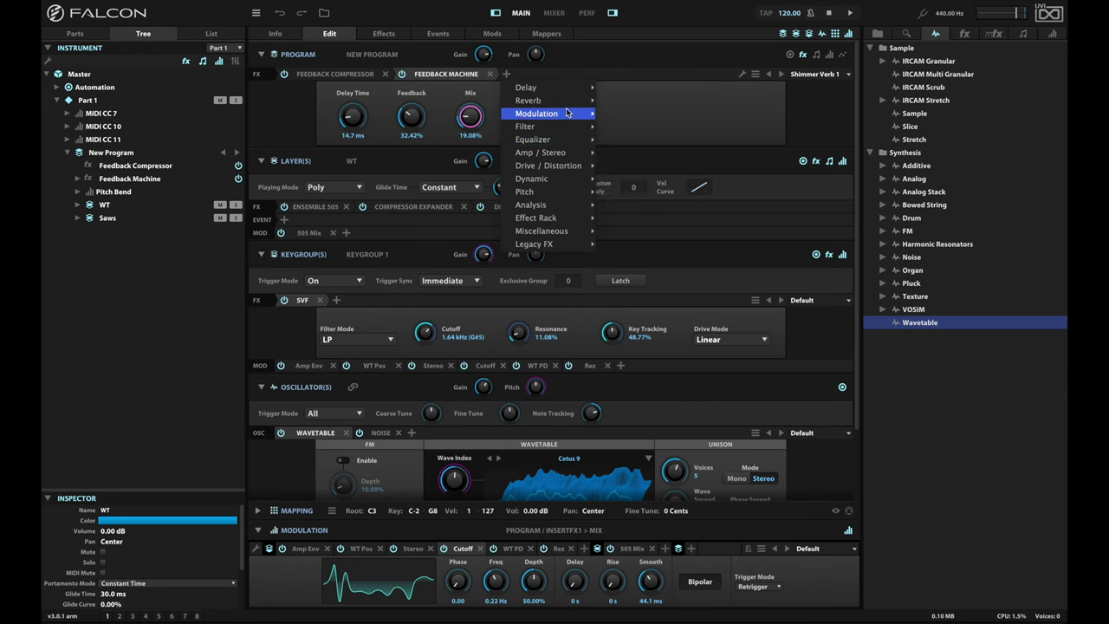
mouse_move(554, 101)
mouse_move(637, 125)
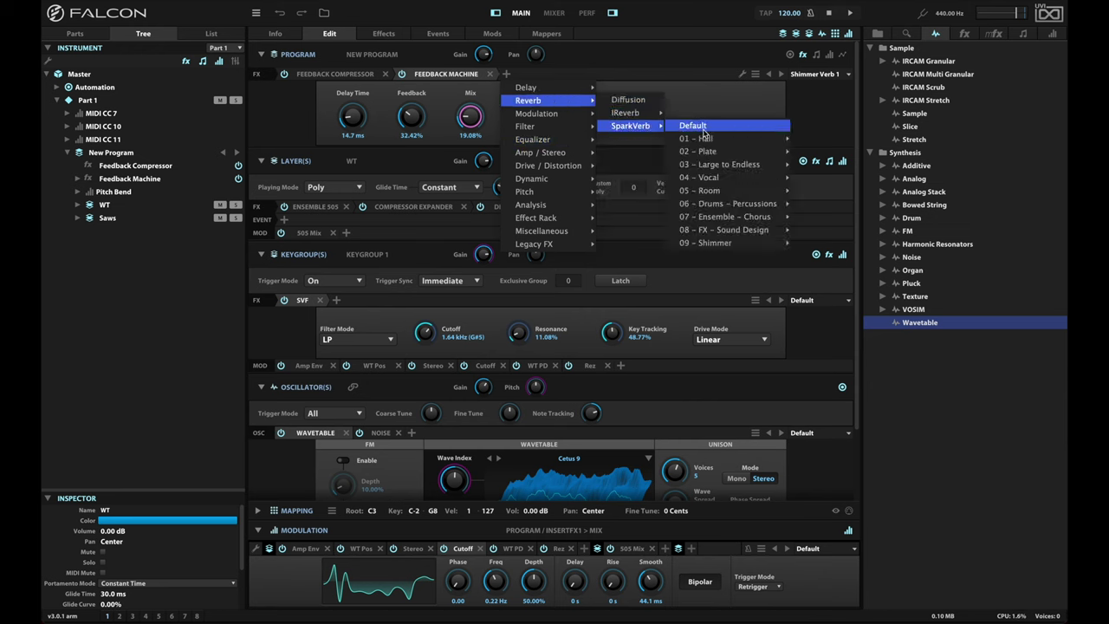
mouse_move(715, 166)
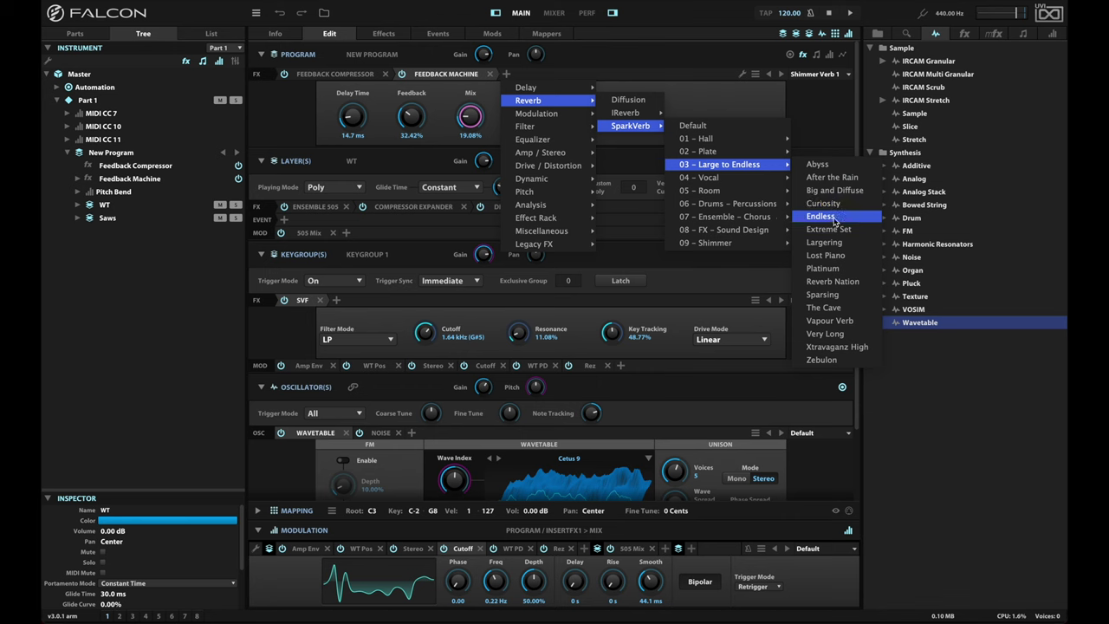
left_click(828, 333)
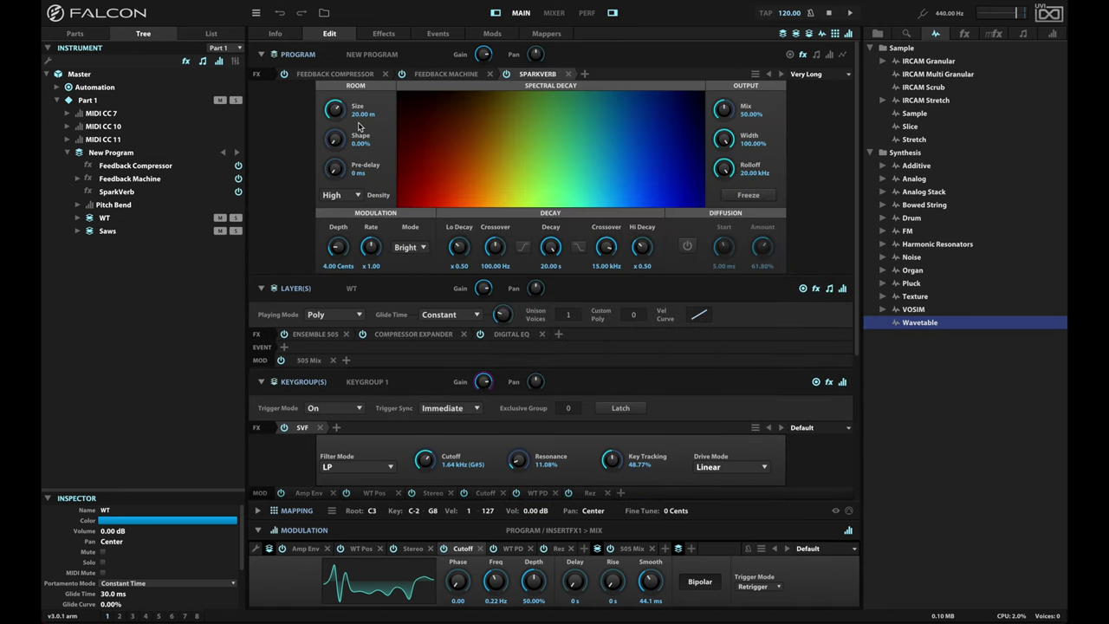
- Set the SparkVerb decay to 6.12 s, its mix to 31.64% and its rolloff to 8.42 kHz
left_click_drag(555, 251, 555, 290)
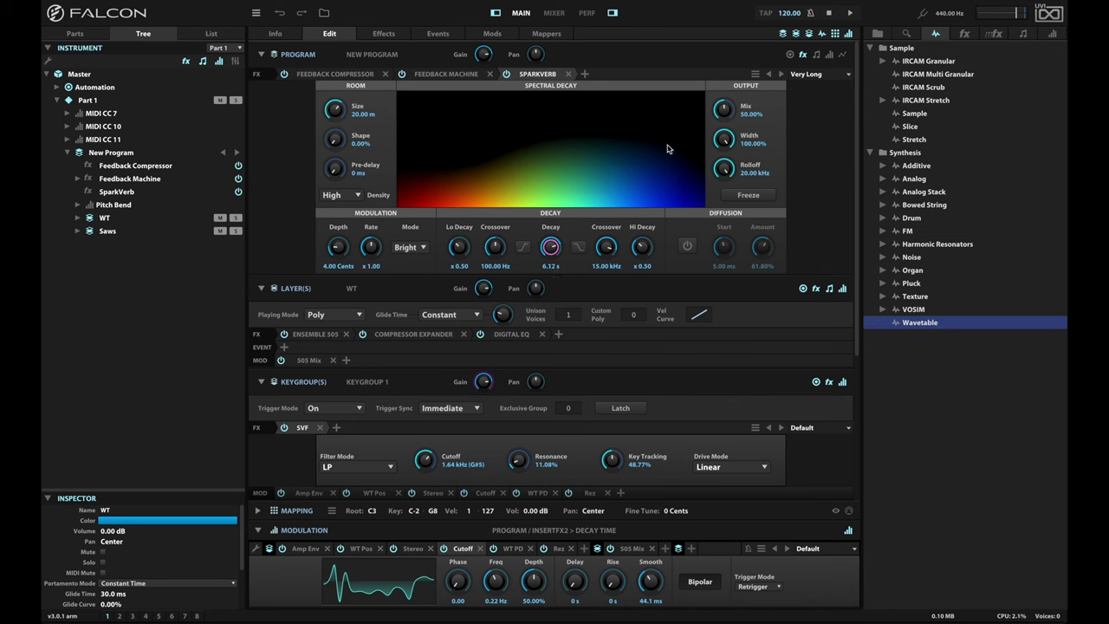
left_click_drag(724, 110, 720, 223)
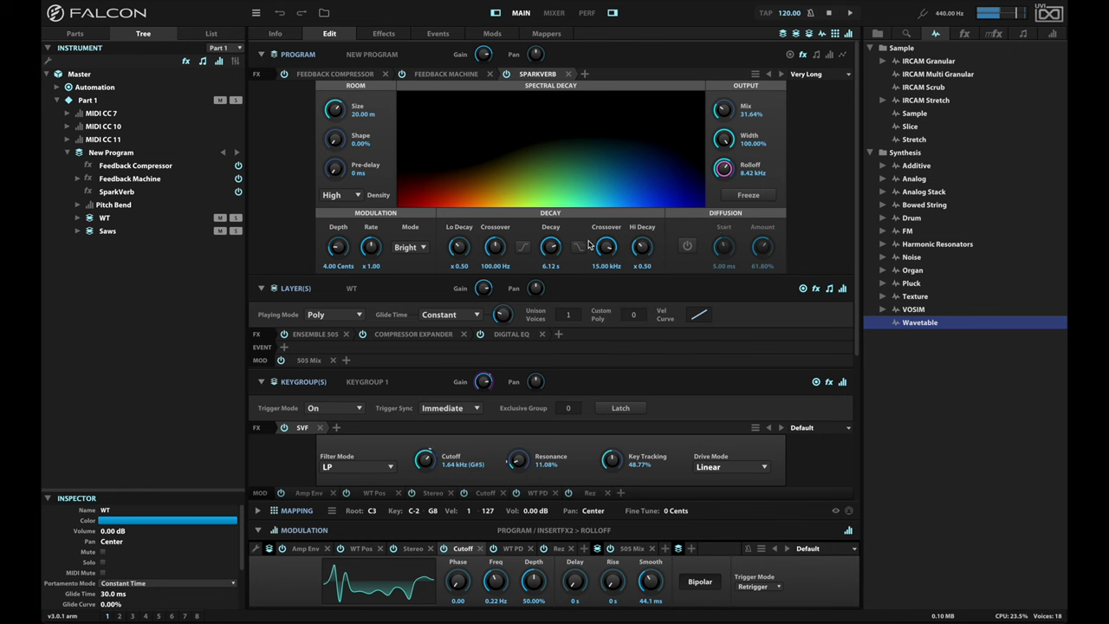
- Set SparkVerb's high crossover to 11.91 kHz with Hi Decay x 0.79, and low crossover to 112.23 Hz with Lo Decay x 0.55
left_click_drag(614, 252, 643, 233)
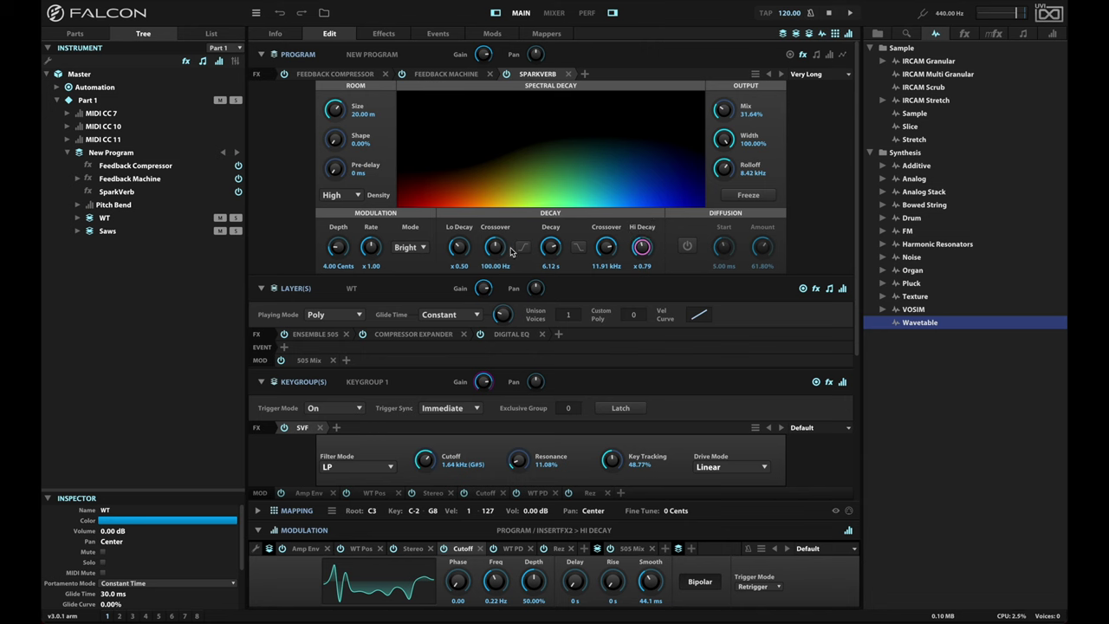
left_click_drag(494, 247, 493, 242)
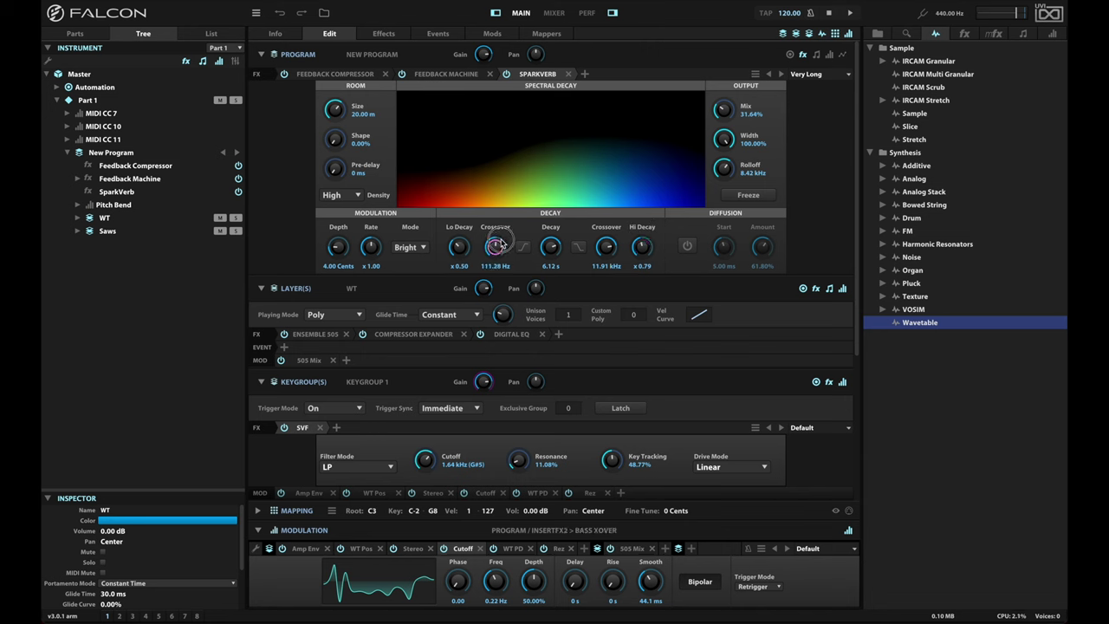
left_click(459, 246)
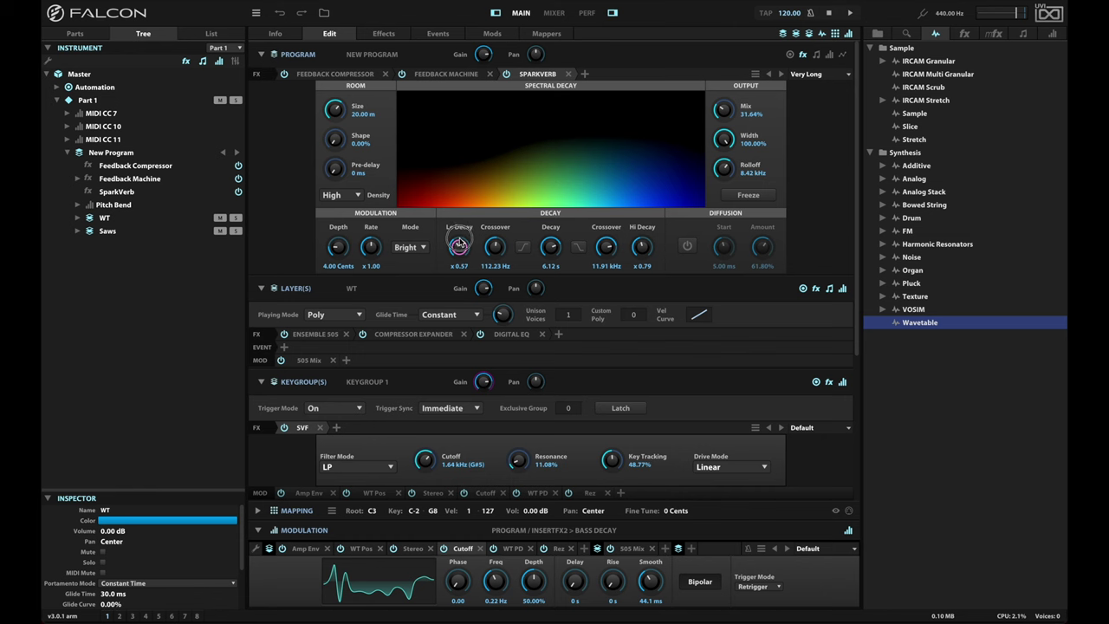
- Set the SparkVerb room shape to 25.92% and the modulation depth to 3.71 cents
left_click_drag(338, 142, 340, 97)
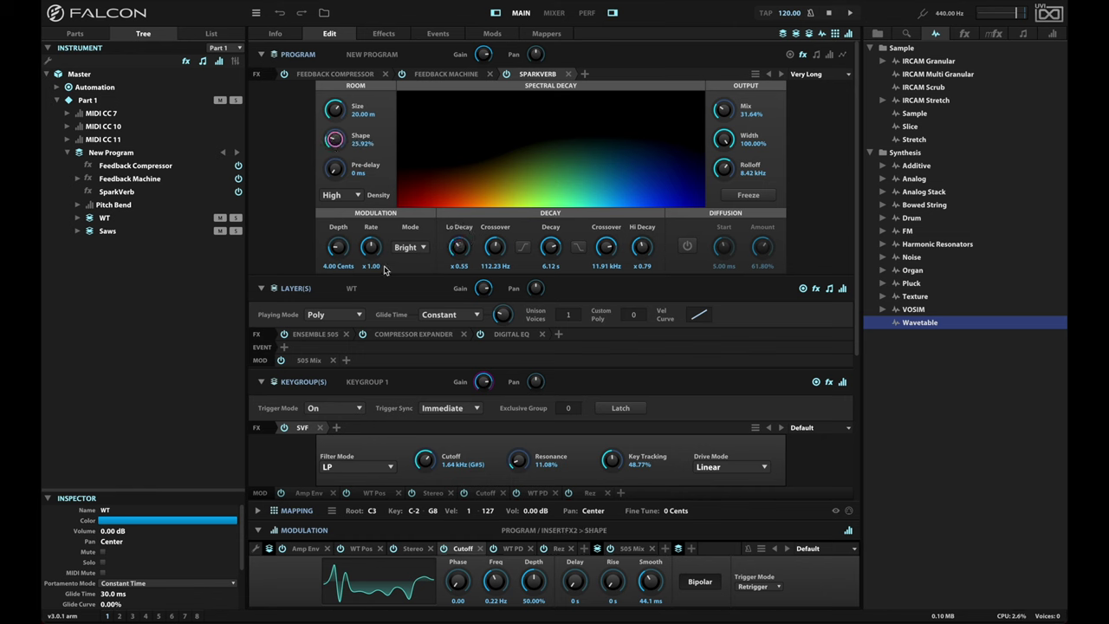
left_click_drag(340, 247, 344, 250)
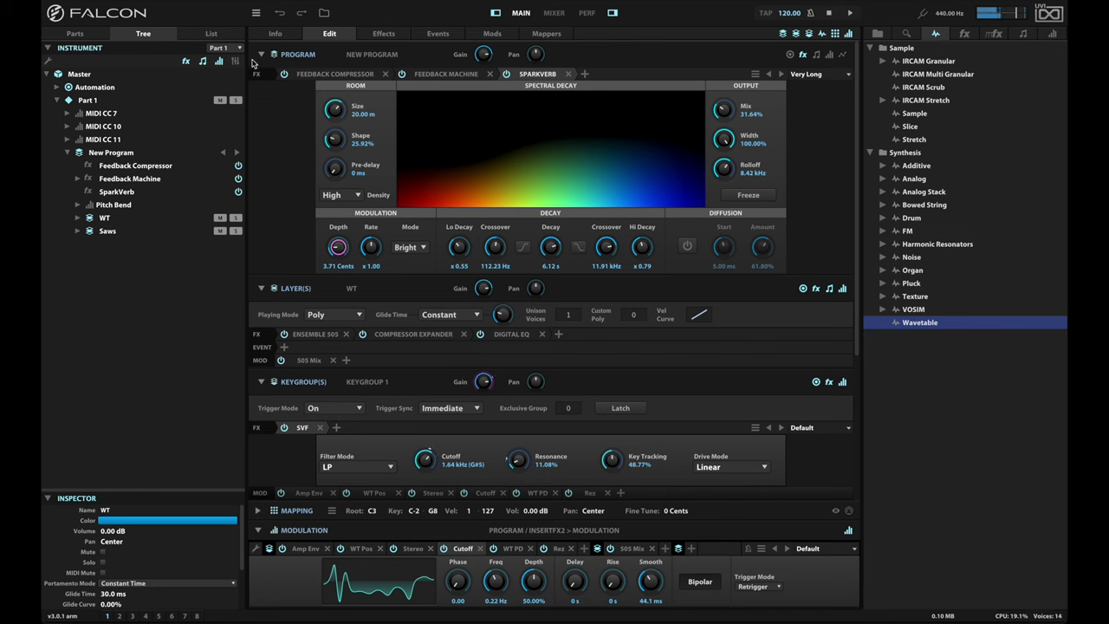
- Show the program's Feedback Compressor and raise its makeup to 83.77%
left_click(286, 74)
left_click(299, 75)
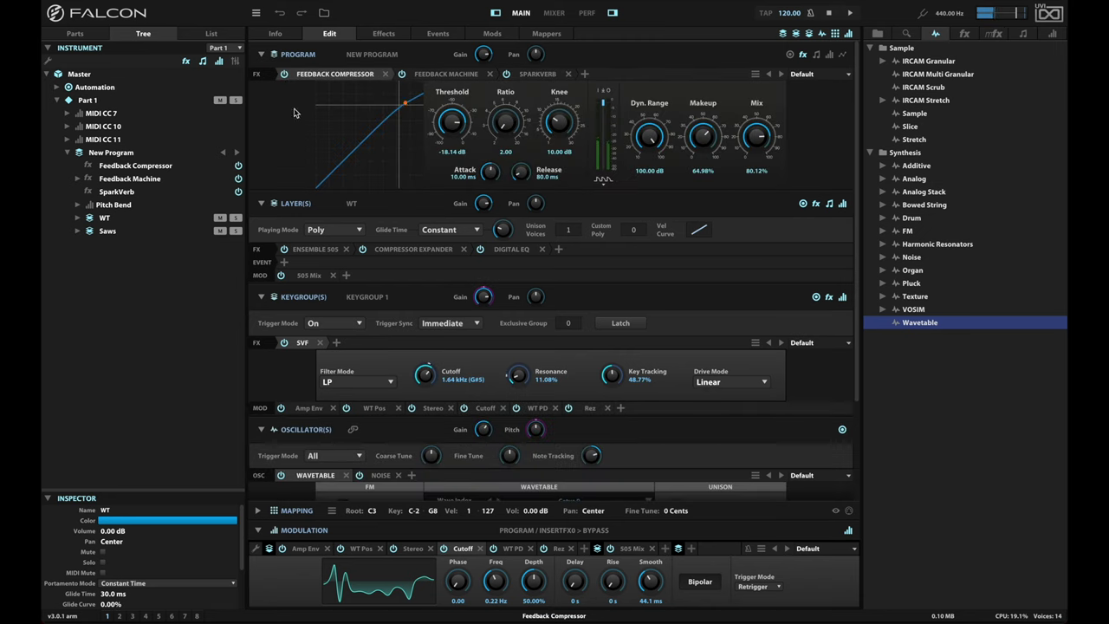
left_click_drag(704, 135, 702, 104)
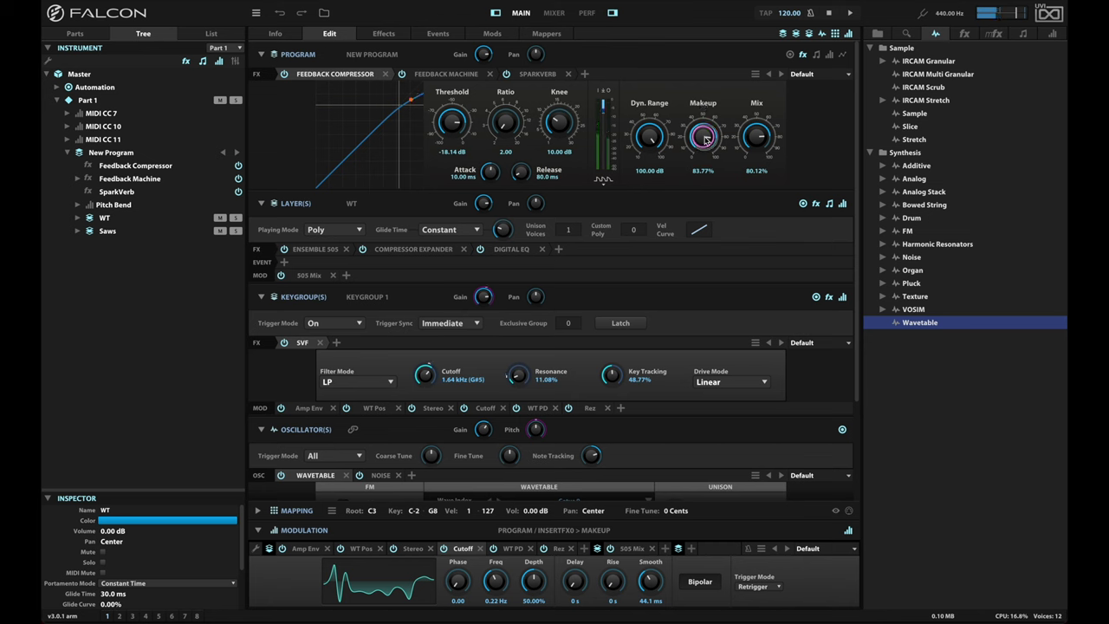
- Add a Gain effect to the program, place it directly after the Feedback Compressor and set its volume to 3 dB
left_click(584, 74)
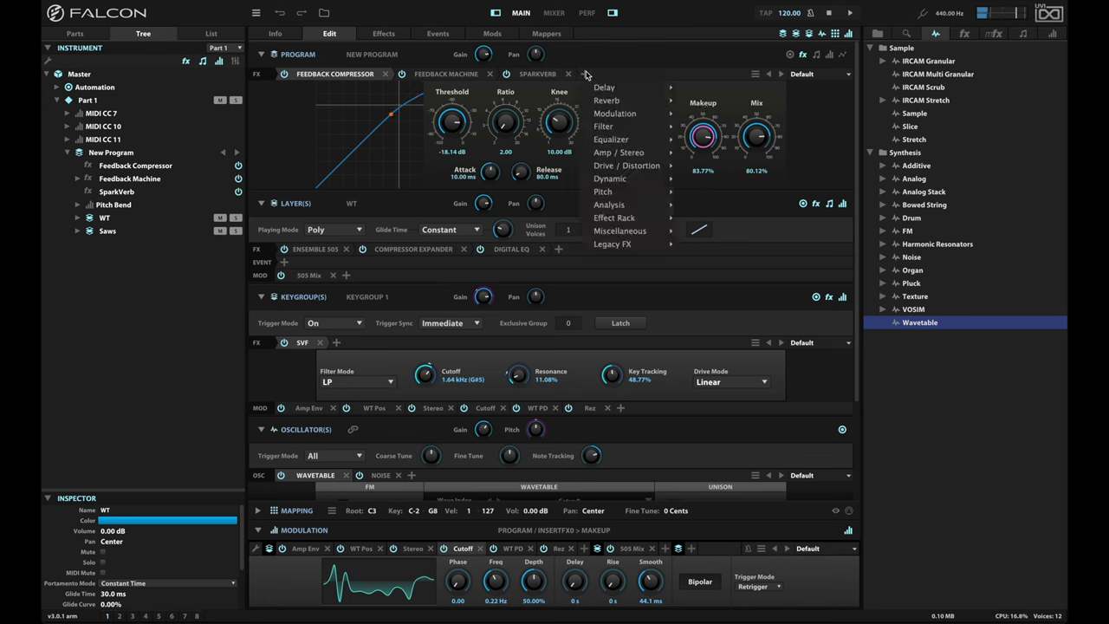
mouse_move(646, 153)
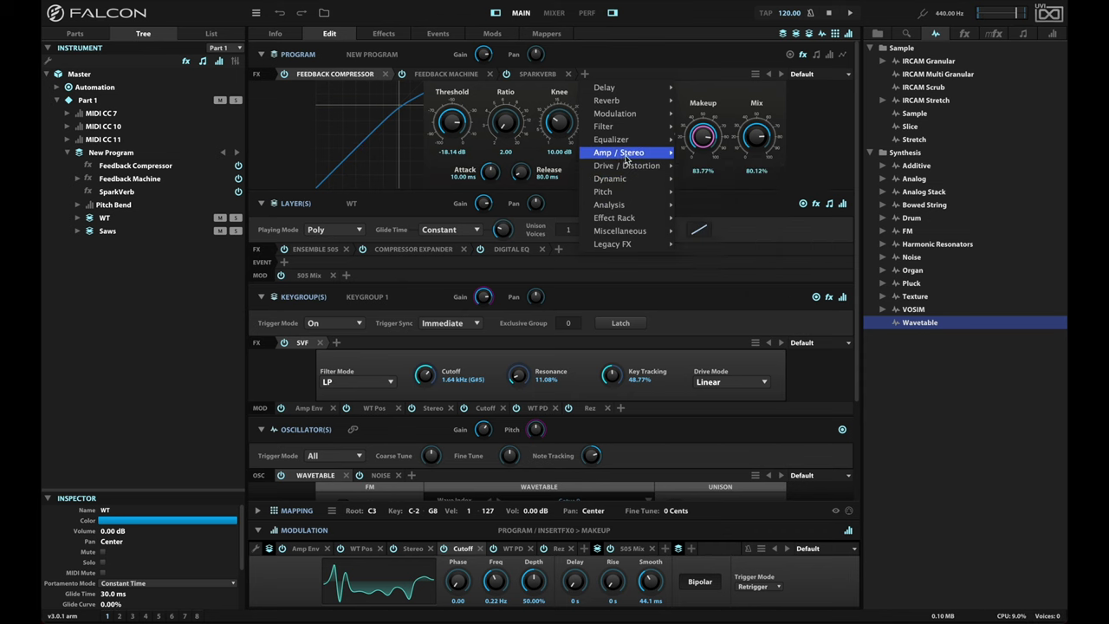
left_click(699, 165)
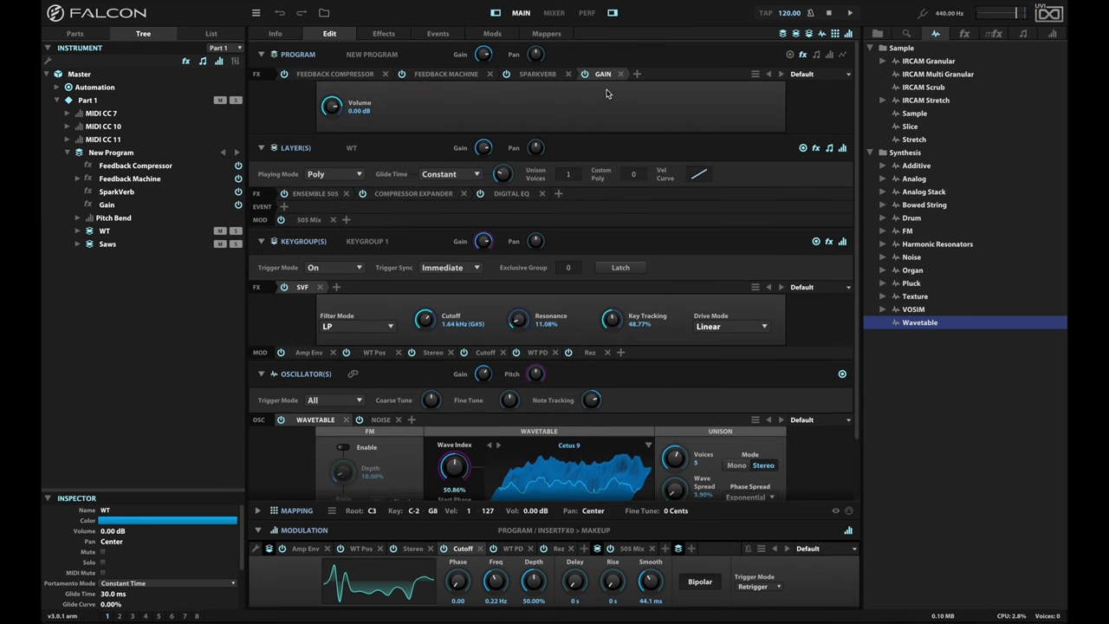
left_click_drag(392, 87, 395, 78)
double_click(332, 106)
type("3")
key("Return")
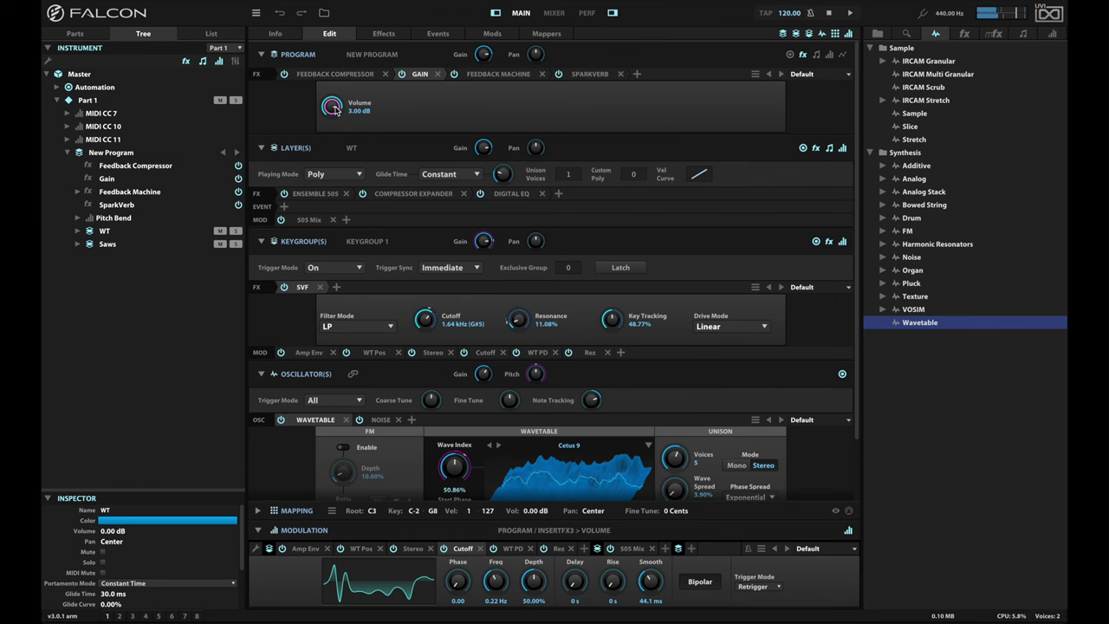
- Set the Feedback Machine's mix to 22.61%, feedback to 40.85% and length to 60.06%
left_click(497, 75)
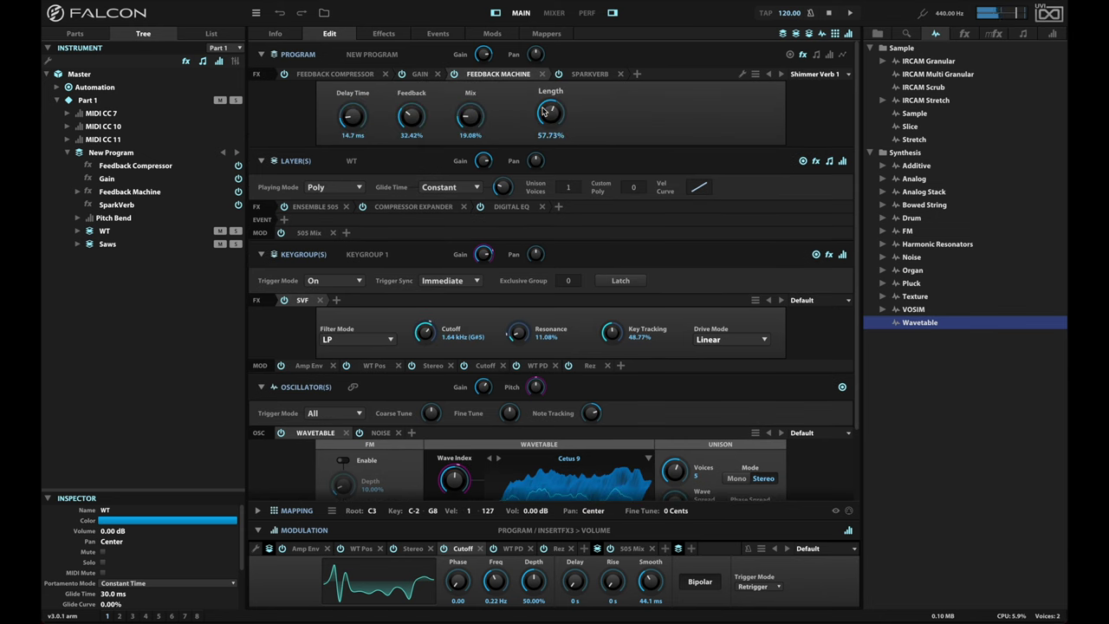
left_click_drag(469, 119, 412, 103)
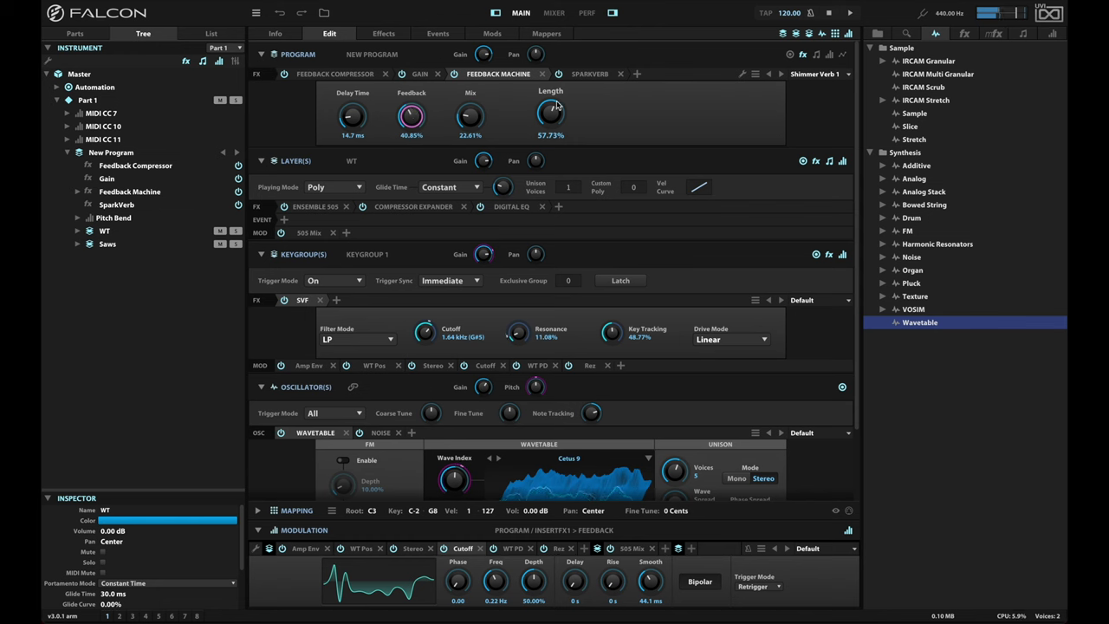
left_click_drag(549, 106, 549, 102)
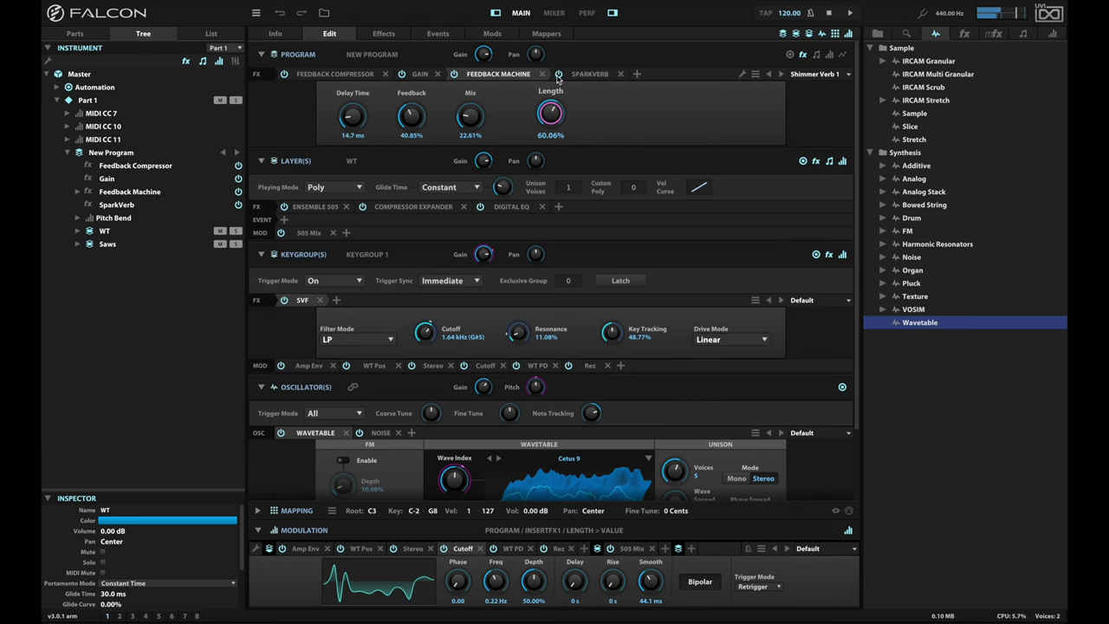
- Lower the SparkVerb mix to 28.23%
left_click(588, 75)
left_click_drag(731, 117, 727, 120)
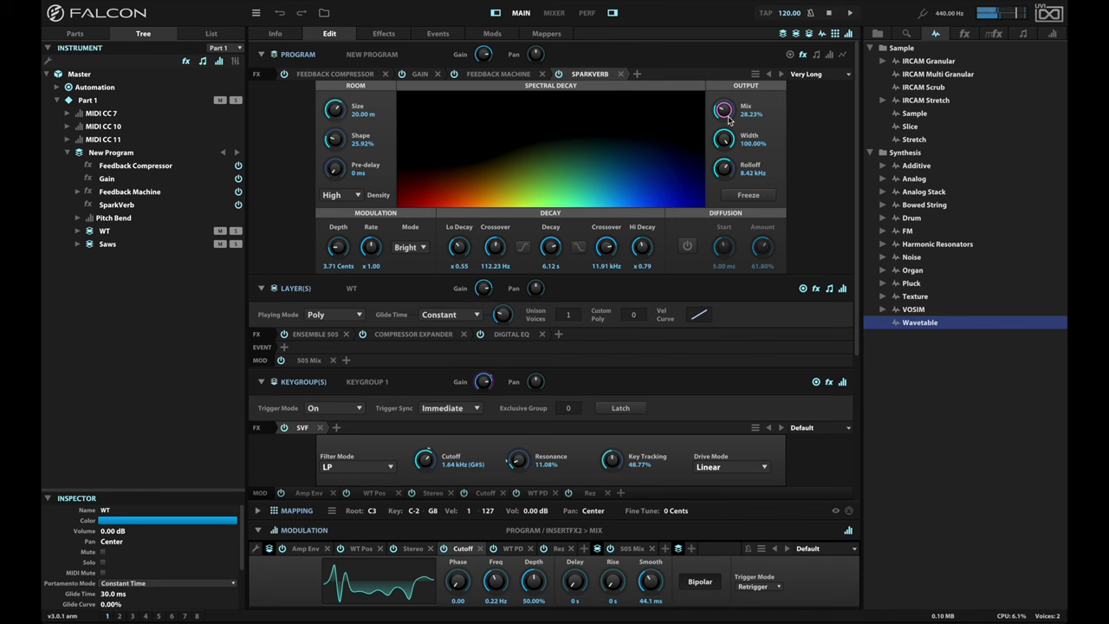